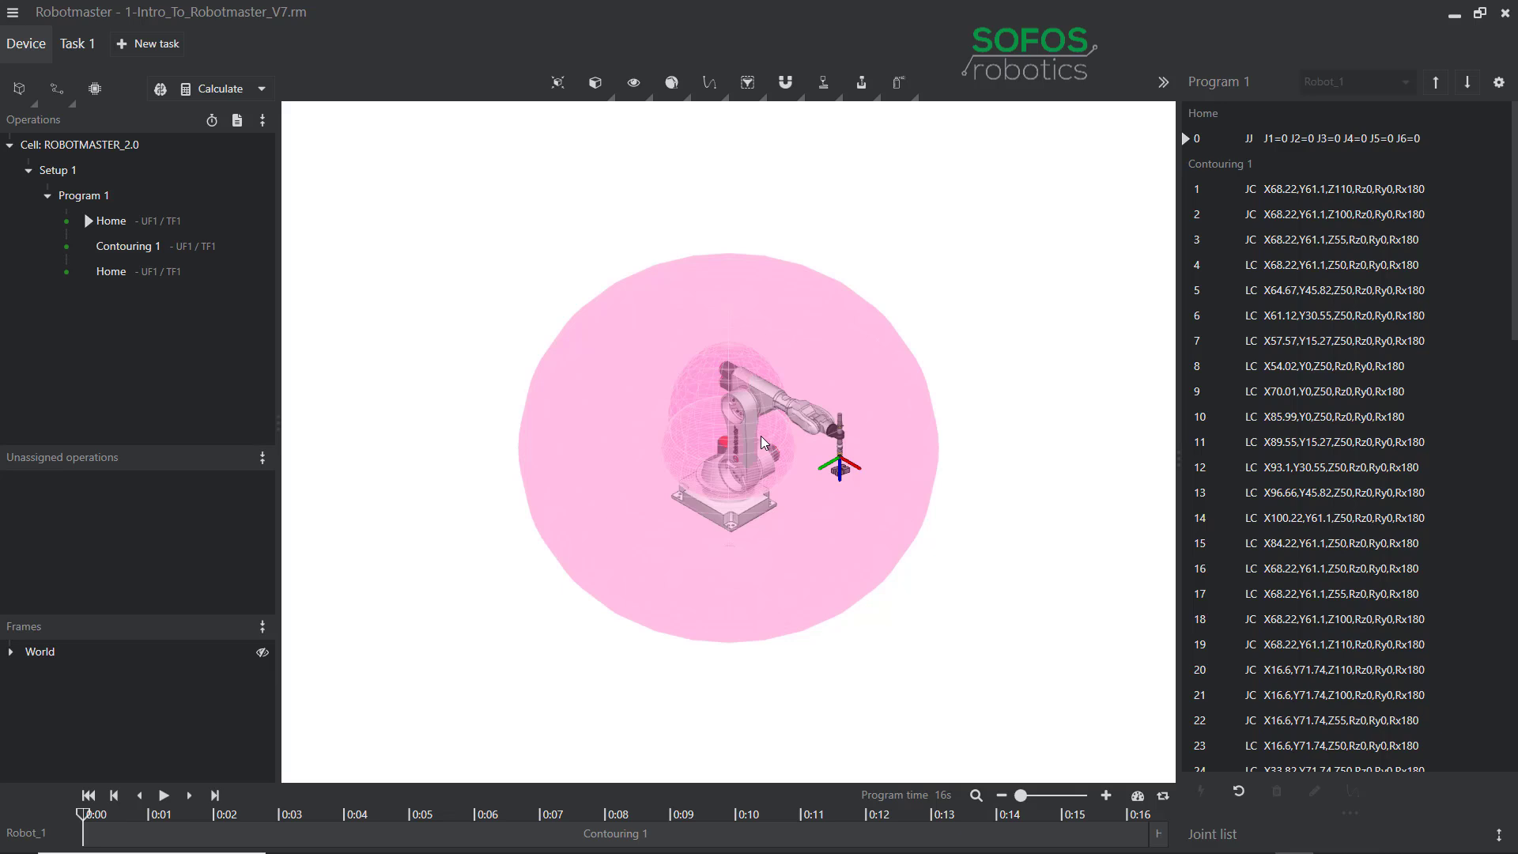
Pan, orbit and zoom around the cell to inspect Robot_1 and its pink reach envelope.
{"action": "mouse_move", "coordinate": [878, 431]}
{"action": "middle_mouse_down"}
{"action": "mouse_move", "coordinate": [860, 477]}
{"action": "mouse_move", "coordinate": [867, 435]}
{"action": "mouse_move", "coordinate": [898, 462]}
{"action": "mouse_move", "coordinate": [890, 396]}
{"action": "mouse_move", "coordinate": [808, 439]}
{"action": "mouse_move", "coordinate": [946, 373]}
{"action": "mouse_move", "coordinate": [897, 434]}
{"action": "mouse_move", "coordinate": [928, 400]}
{"action": "mouse_move", "coordinate": [902, 416]}
{"action": "middle_mouse_up"}
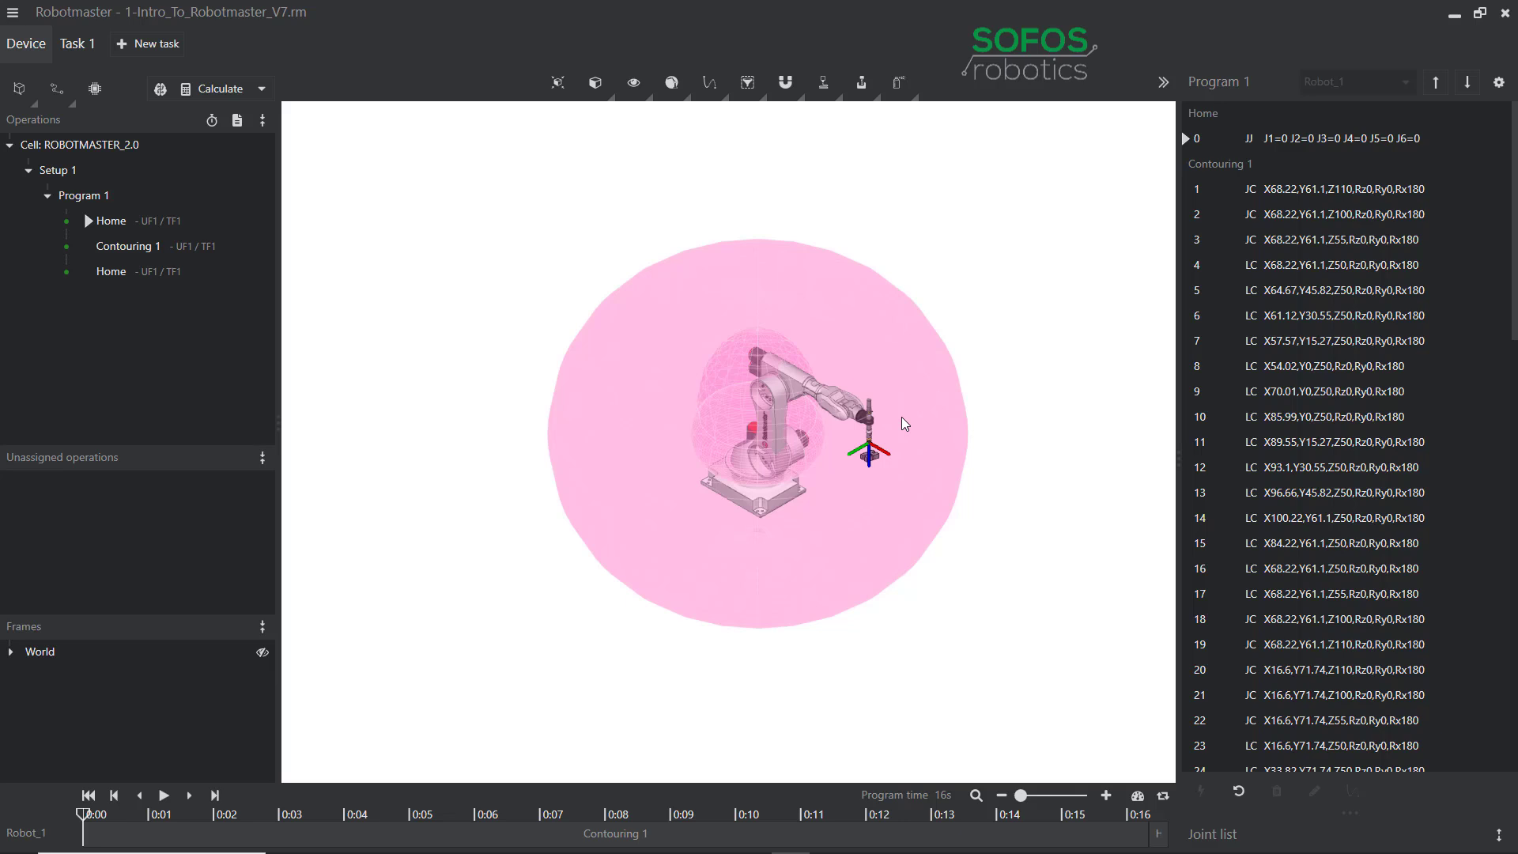
{"action": "mouse_move", "coordinate": [901, 416]}
{"action": "middle_mouse_down"}
{"action": "mouse_move", "coordinate": [973, 363]}
{"action": "mouse_move", "coordinate": [970, 343]}
{"action": "mouse_move", "coordinate": [830, 453]}
{"action": "mouse_move", "coordinate": [879, 479]}
{"action": "mouse_move", "coordinate": [910, 411]}
{"action": "mouse_move", "coordinate": [853, 335]}
{"action": "mouse_move", "coordinate": [813, 367]}
{"action": "mouse_move", "coordinate": [848, 401]}
{"action": "mouse_move", "coordinate": [890, 402]}
{"action": "middle_mouse_up"}
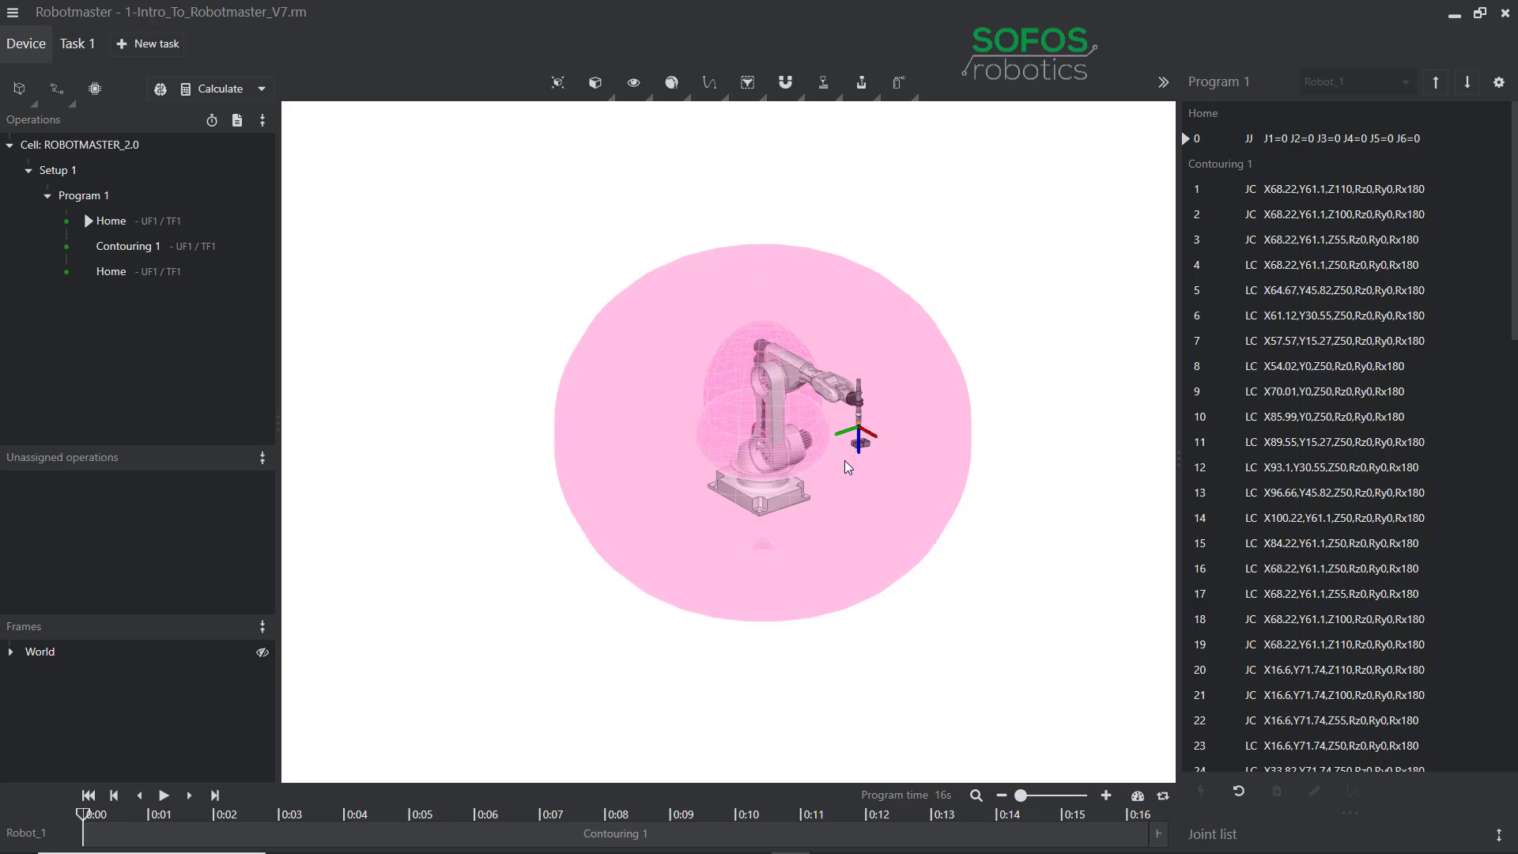
{"action": "scroll", "coordinate": [846, 467], "scroll_direction": "down", "scroll_amount": 3}
{"action": "scroll", "coordinate": [847, 467], "scroll_direction": "down", "scroll_amount": 5}
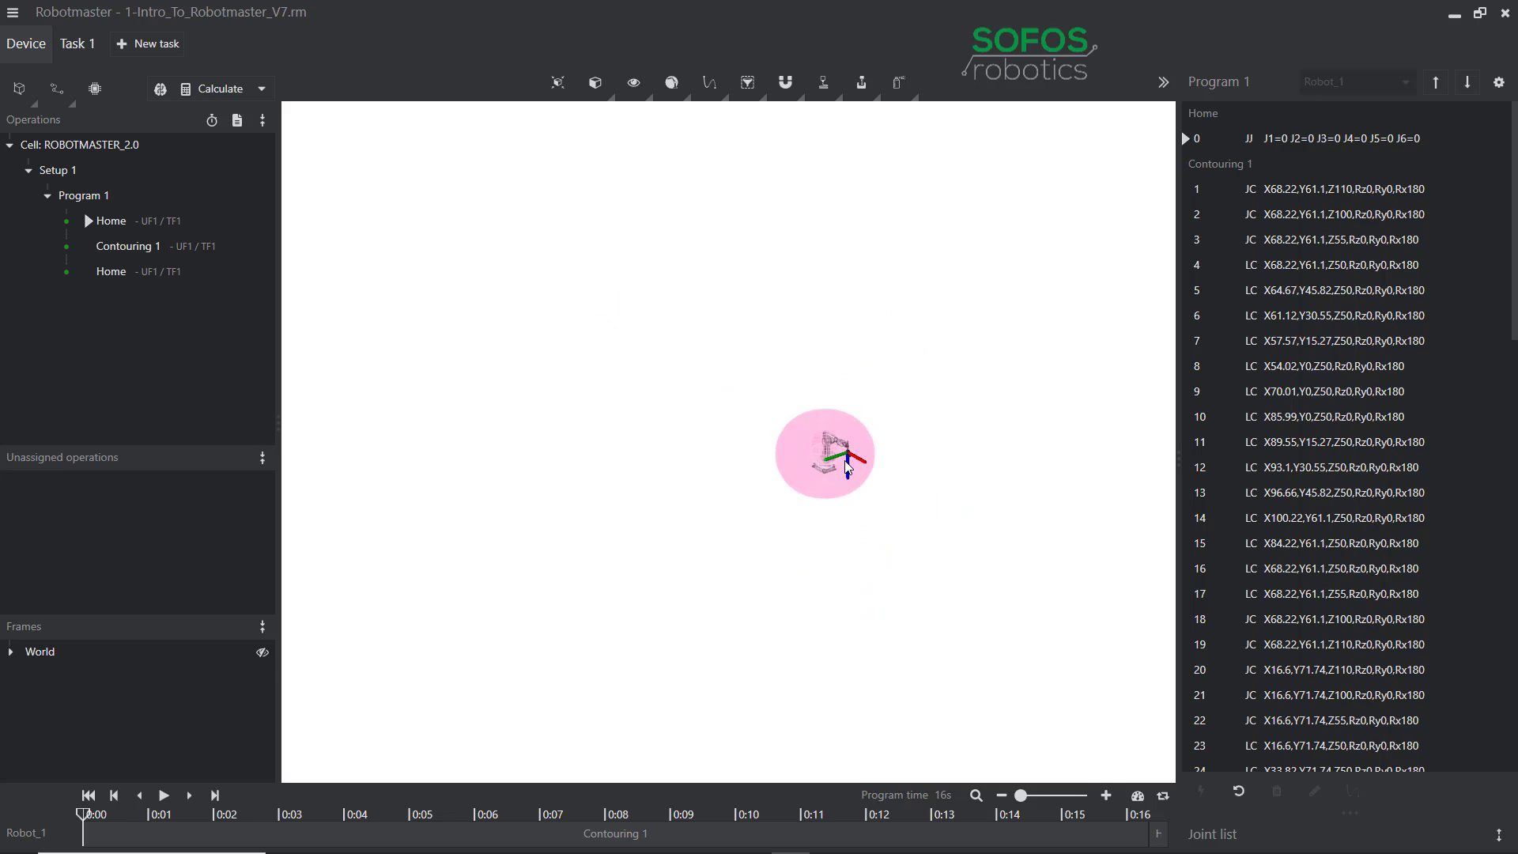
{"action": "scroll", "coordinate": [845, 462], "scroll_direction": "up", "scroll_amount": 8}
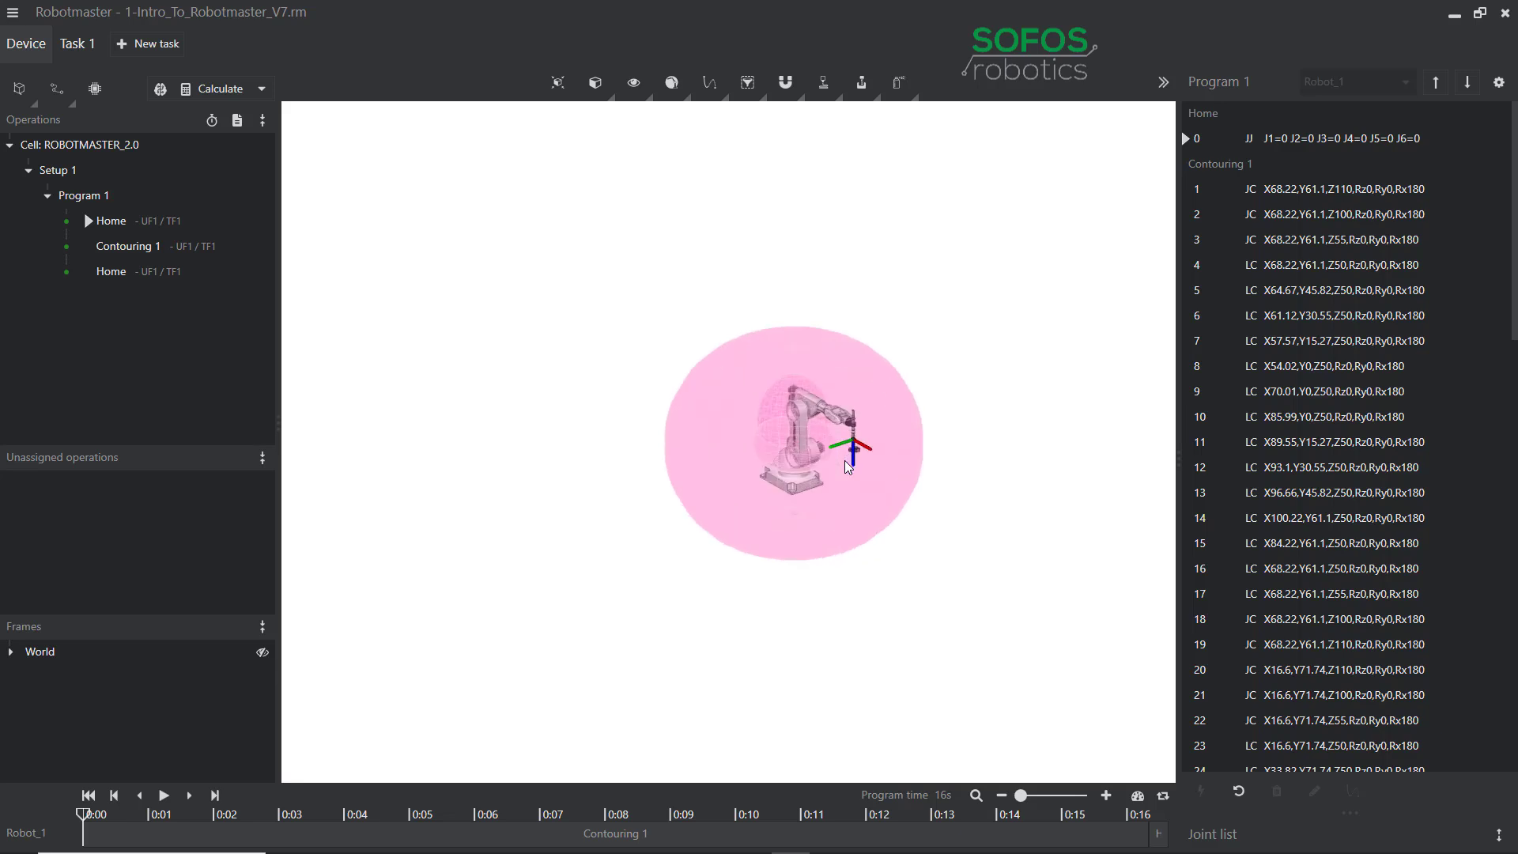
{"action": "scroll", "coordinate": [847, 465], "scroll_direction": "up", "scroll_amount": 2}
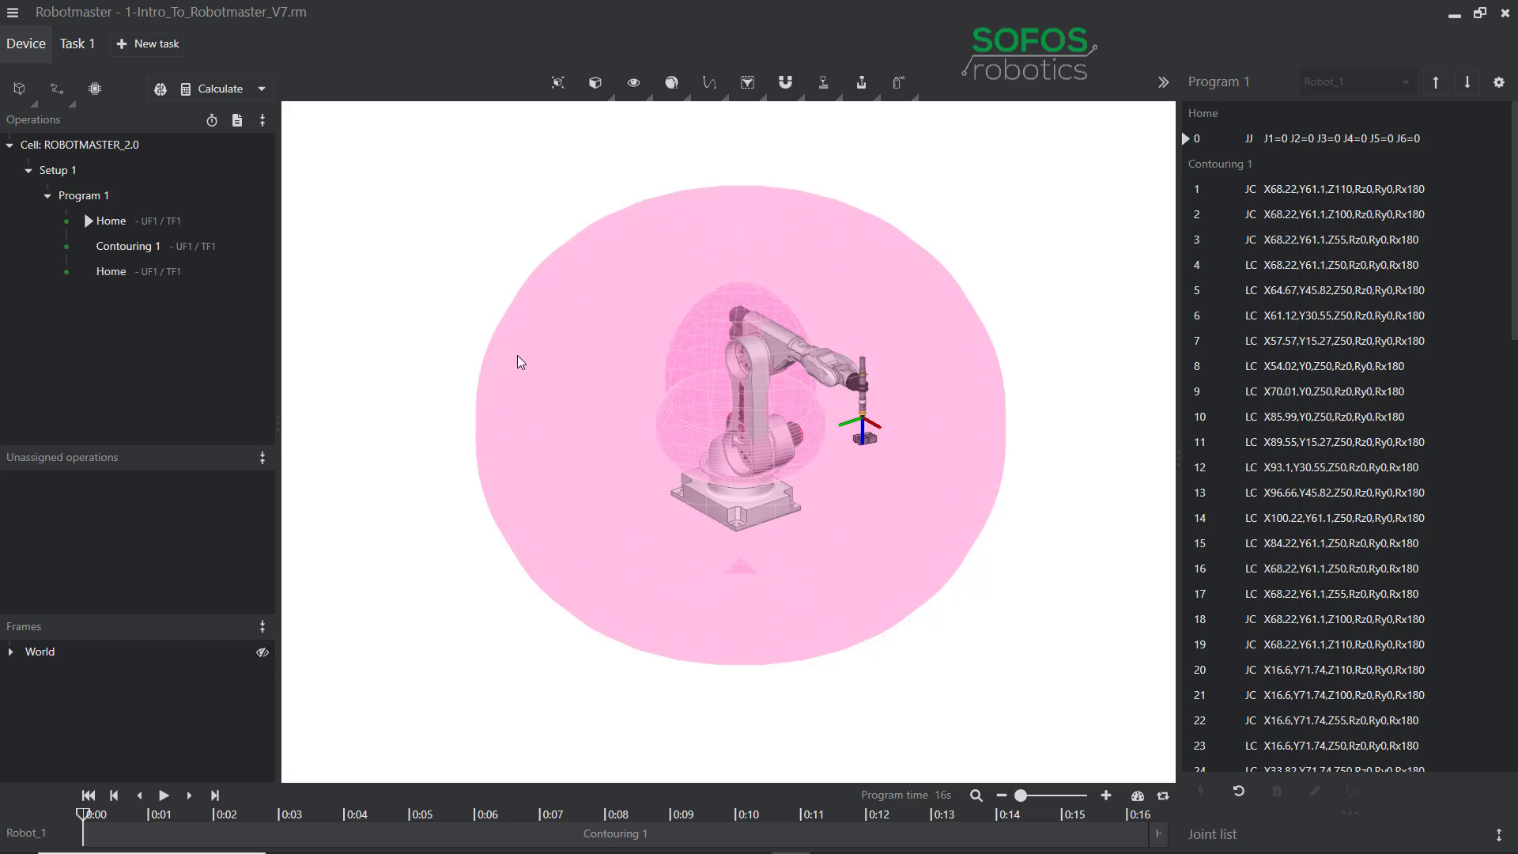
Open Options and browse the 3D navigation style and theme lists, keeping Robotmaster and Dark.
{"action": "left_click", "coordinate": [12, 16]}
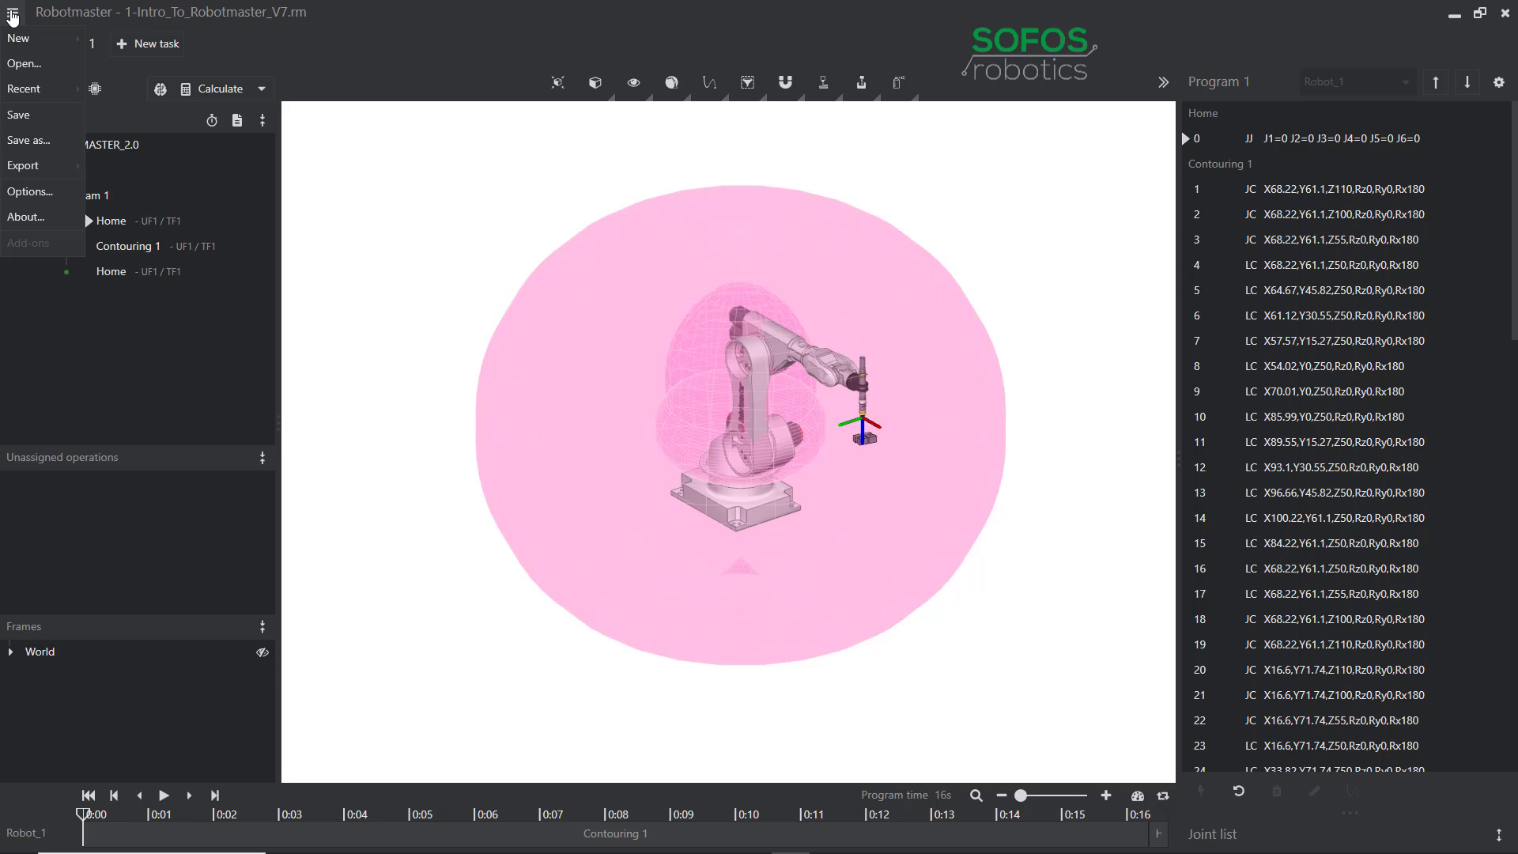
{"action": "left_click", "coordinate": [28, 192]}
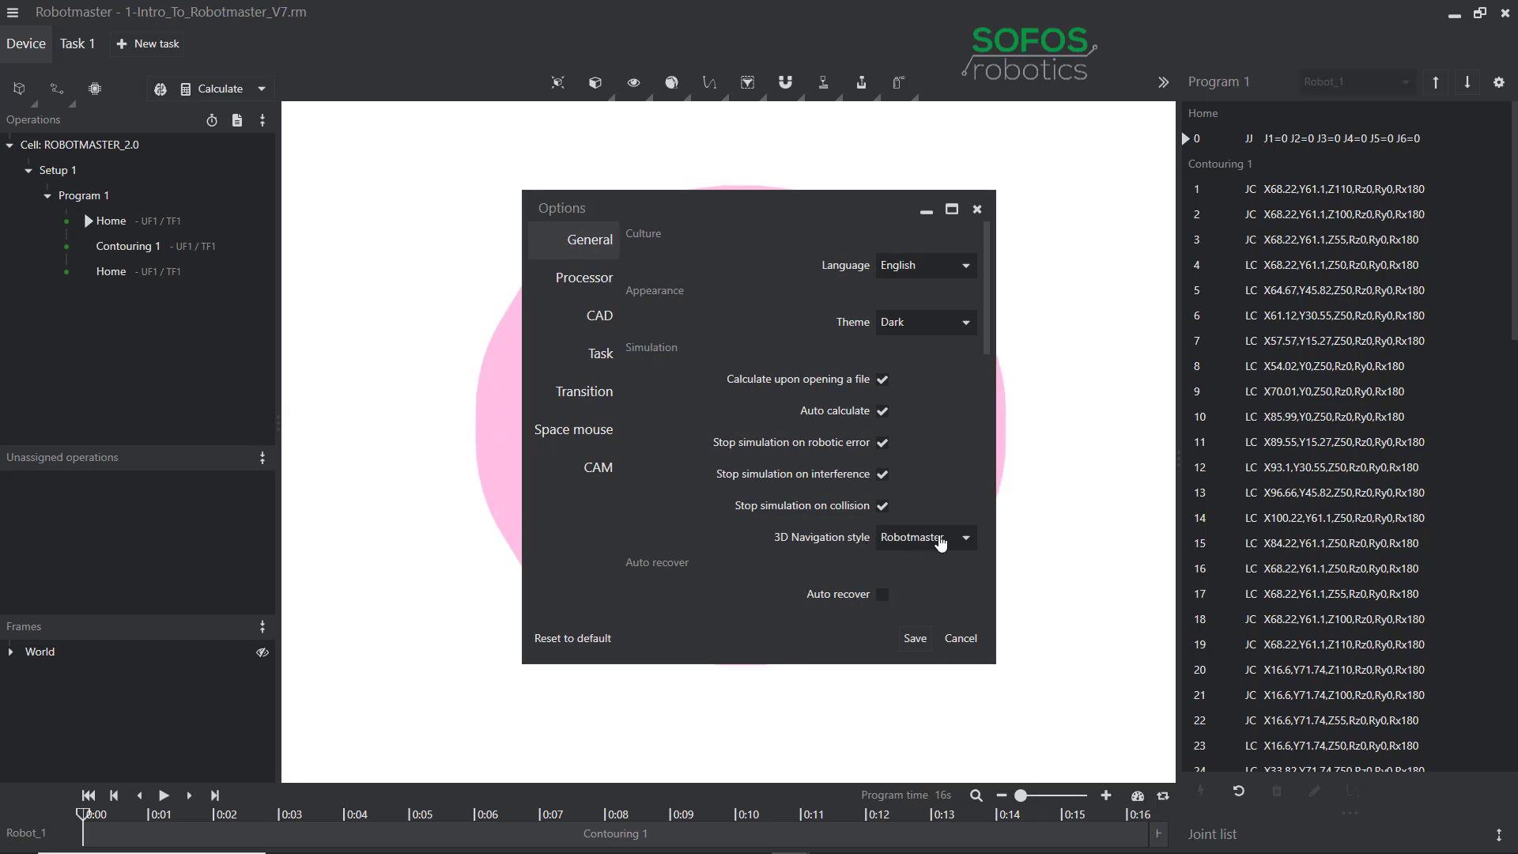
{"action": "left_click", "coordinate": [965, 545]}
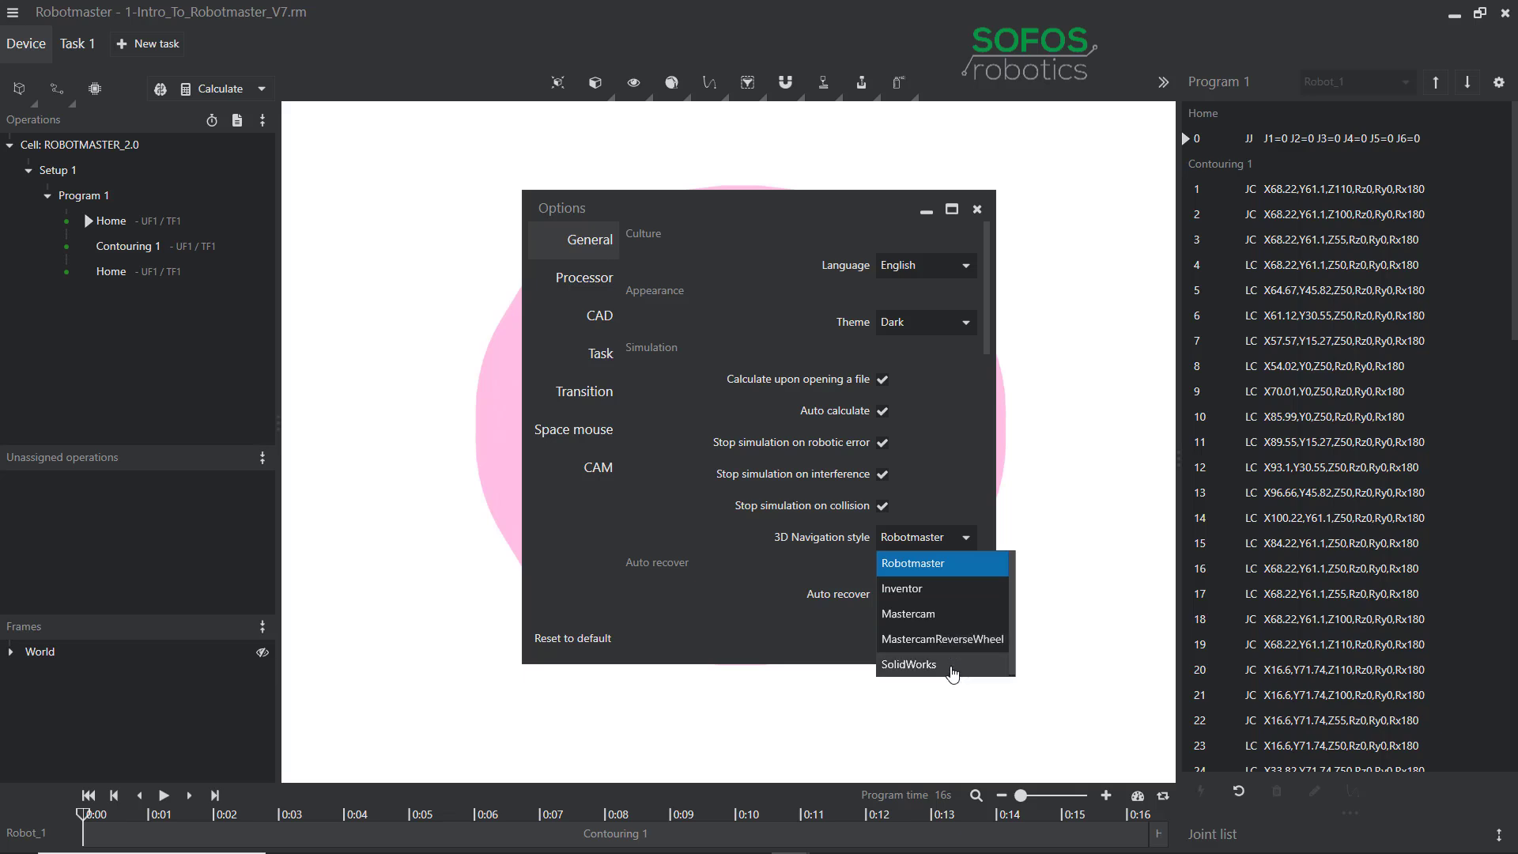
{"action": "left_click", "coordinate": [967, 538]}
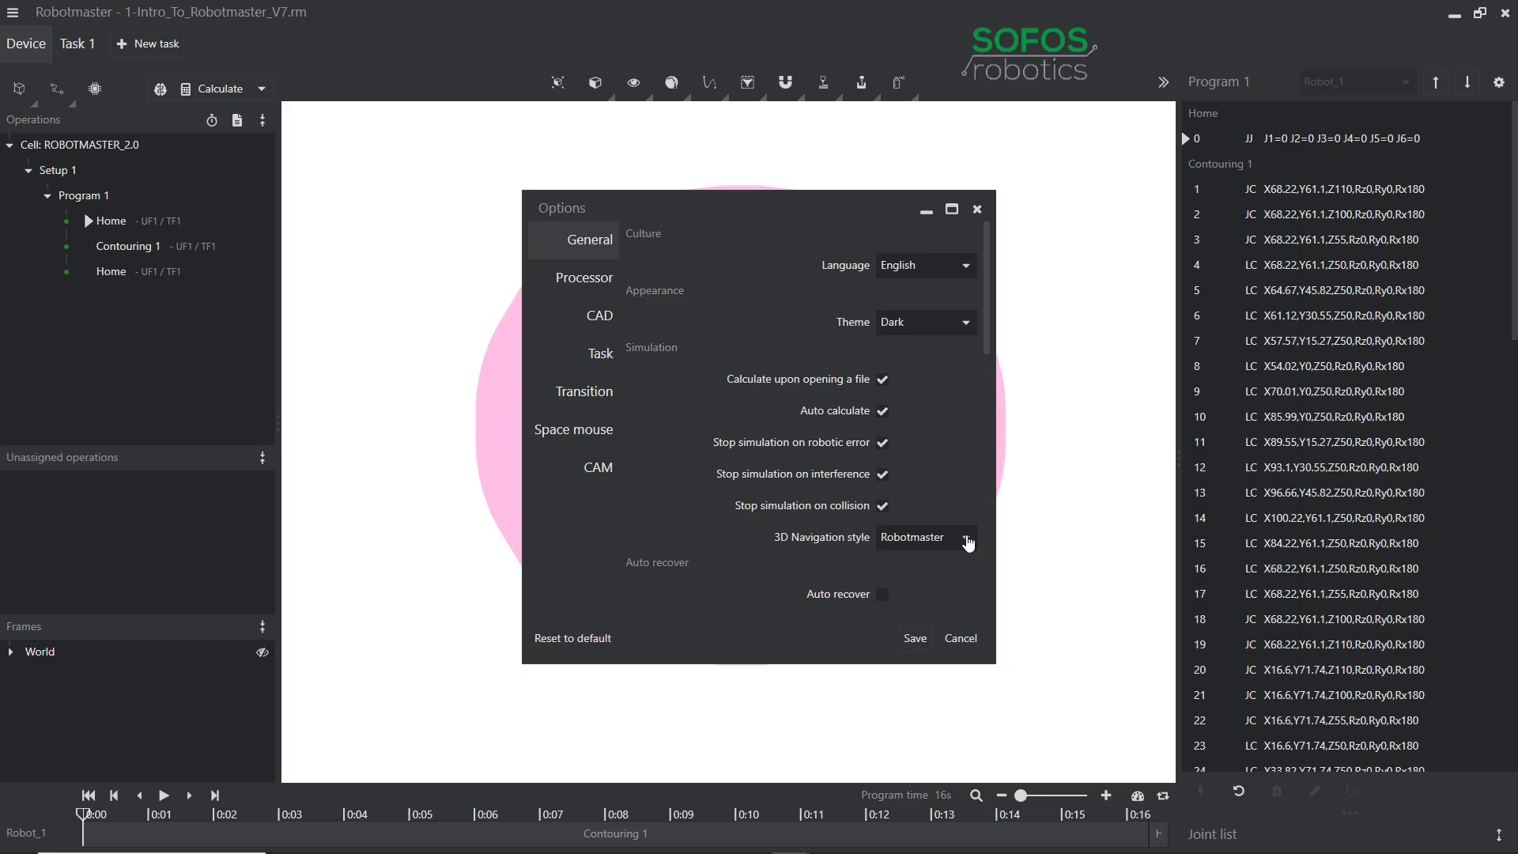
{"action": "left_click", "coordinate": [968, 325]}
{"action": "left_click", "coordinate": [953, 354]}
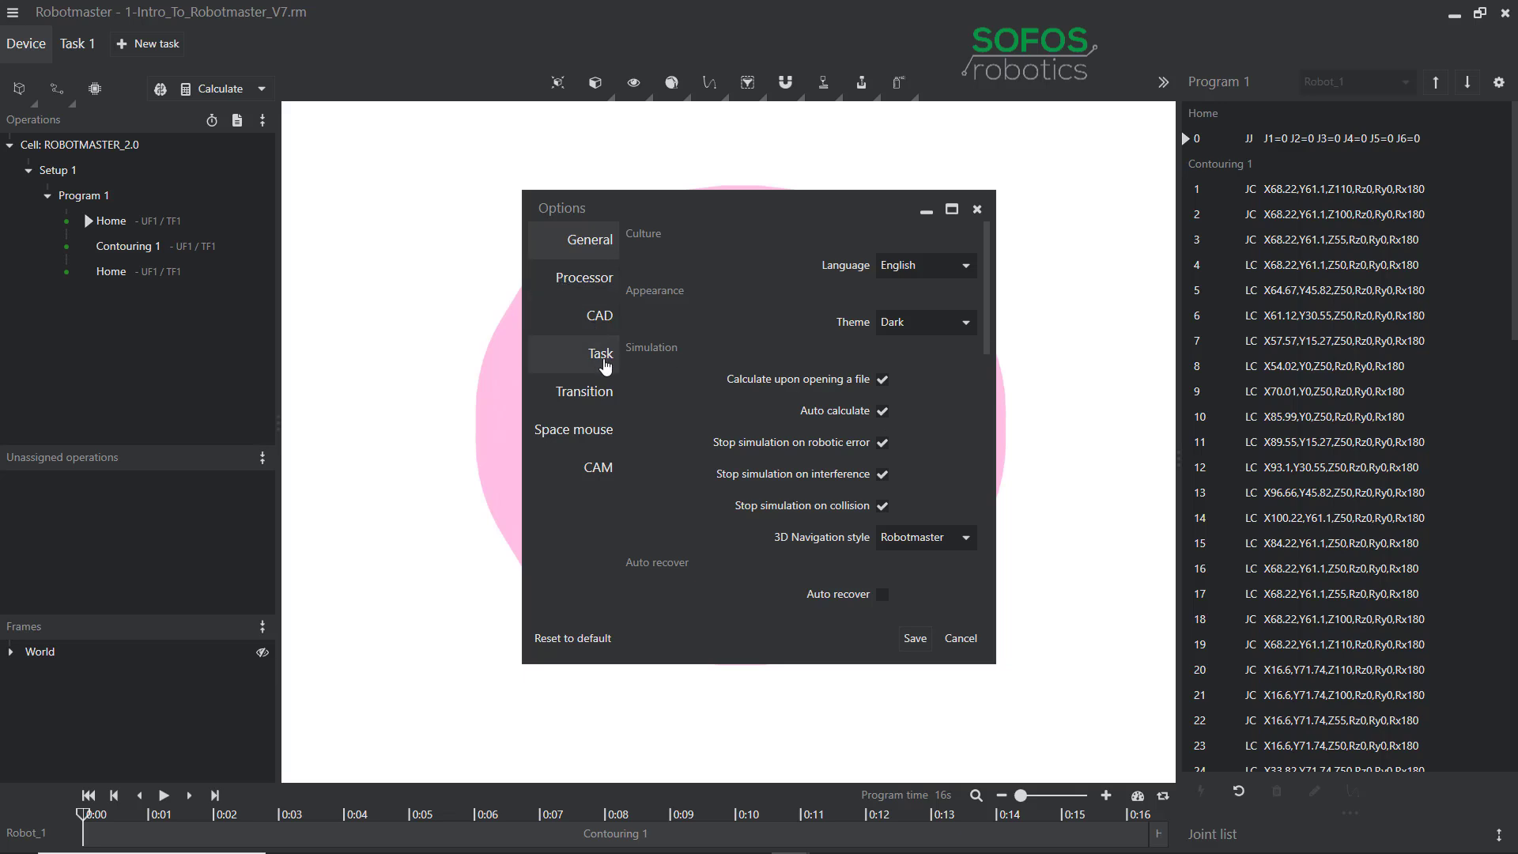
Review the Space mouse settings, then close Options without saving changes.
{"action": "left_click", "coordinate": [596, 443]}
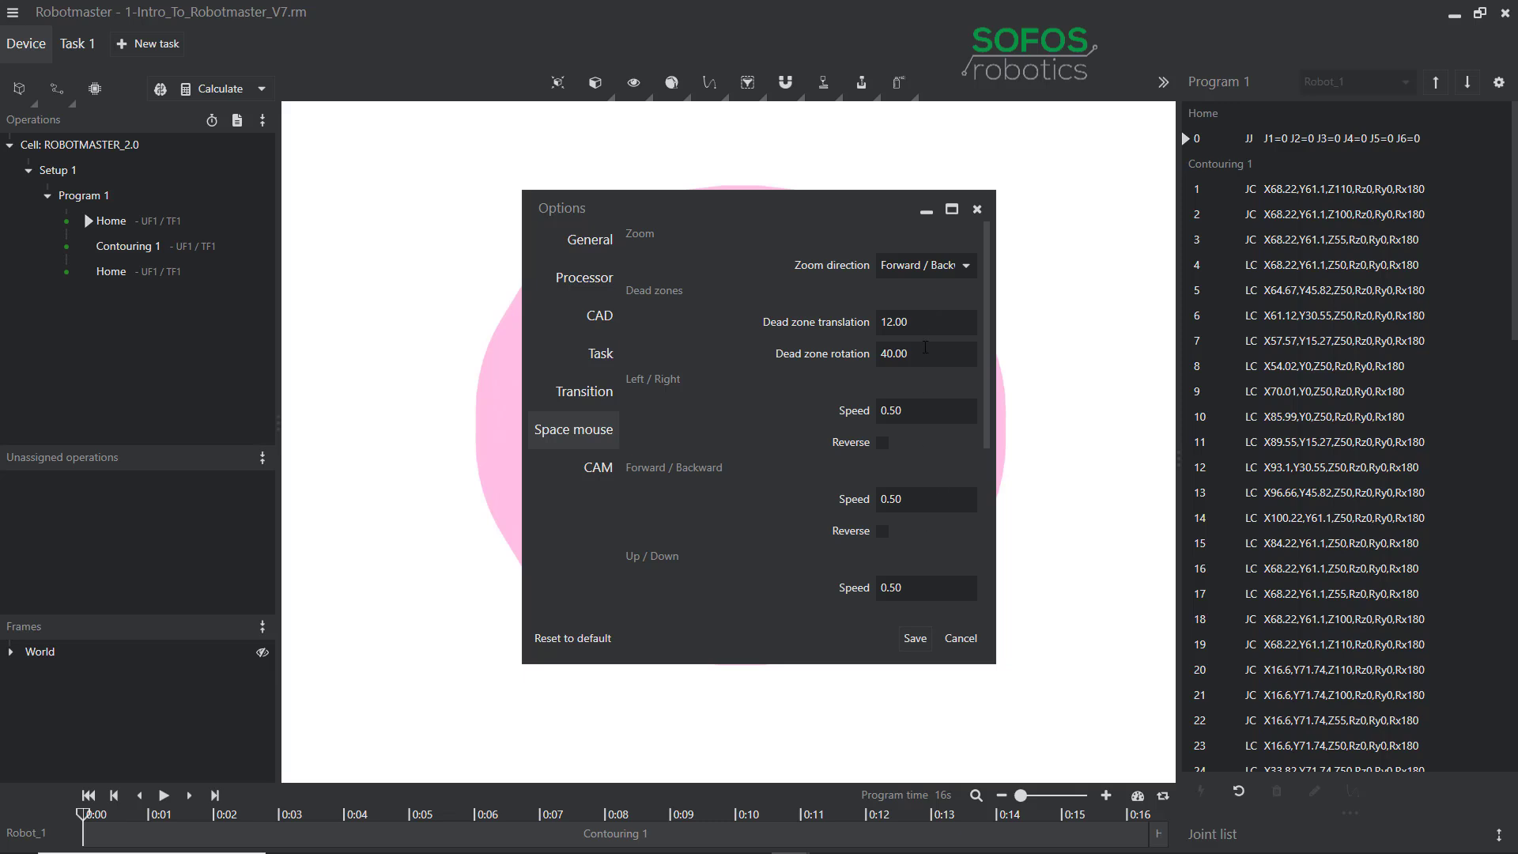
{"action": "left_click", "coordinate": [977, 209]}
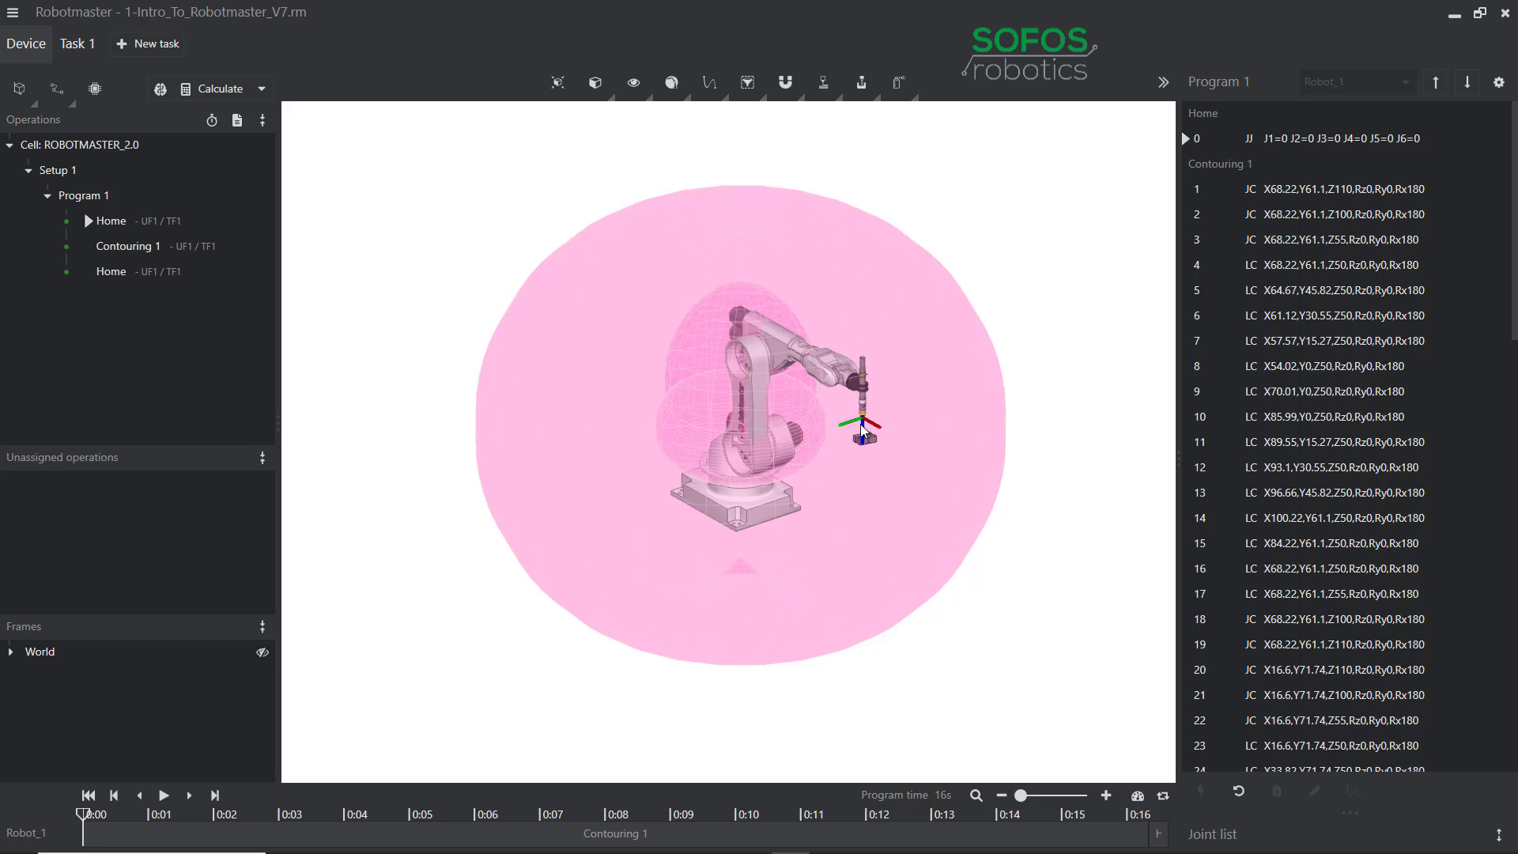
Switch to the Task 1 tab showing the Hypertherm part and Contouring 1 toolpath.
{"action": "left_click", "coordinate": [73, 46]}
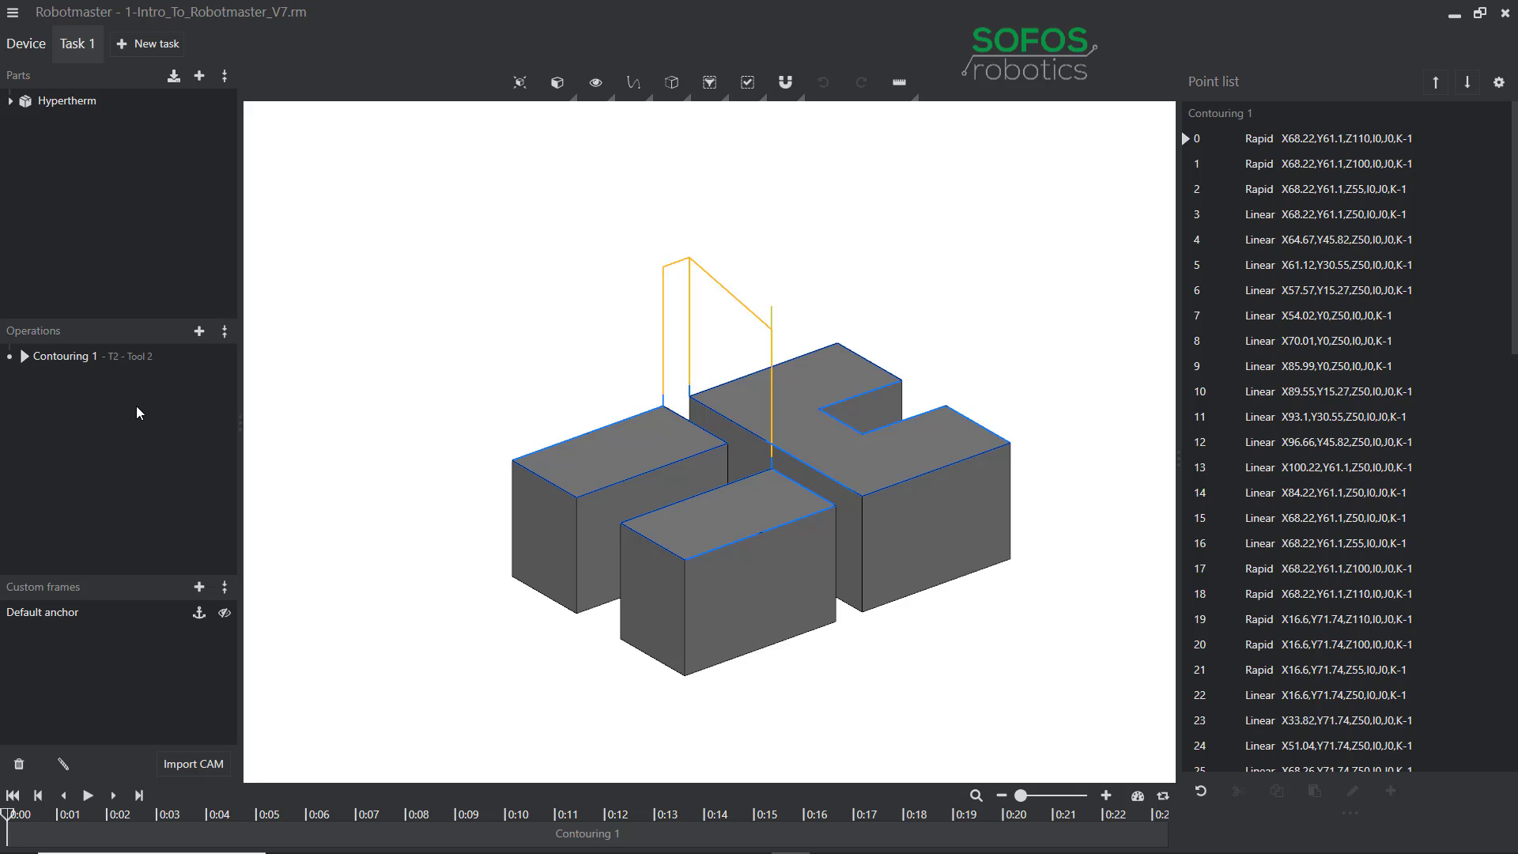
Show the addable operation types from the Operations panel's + button.
{"action": "left_click", "coordinate": [200, 331]}
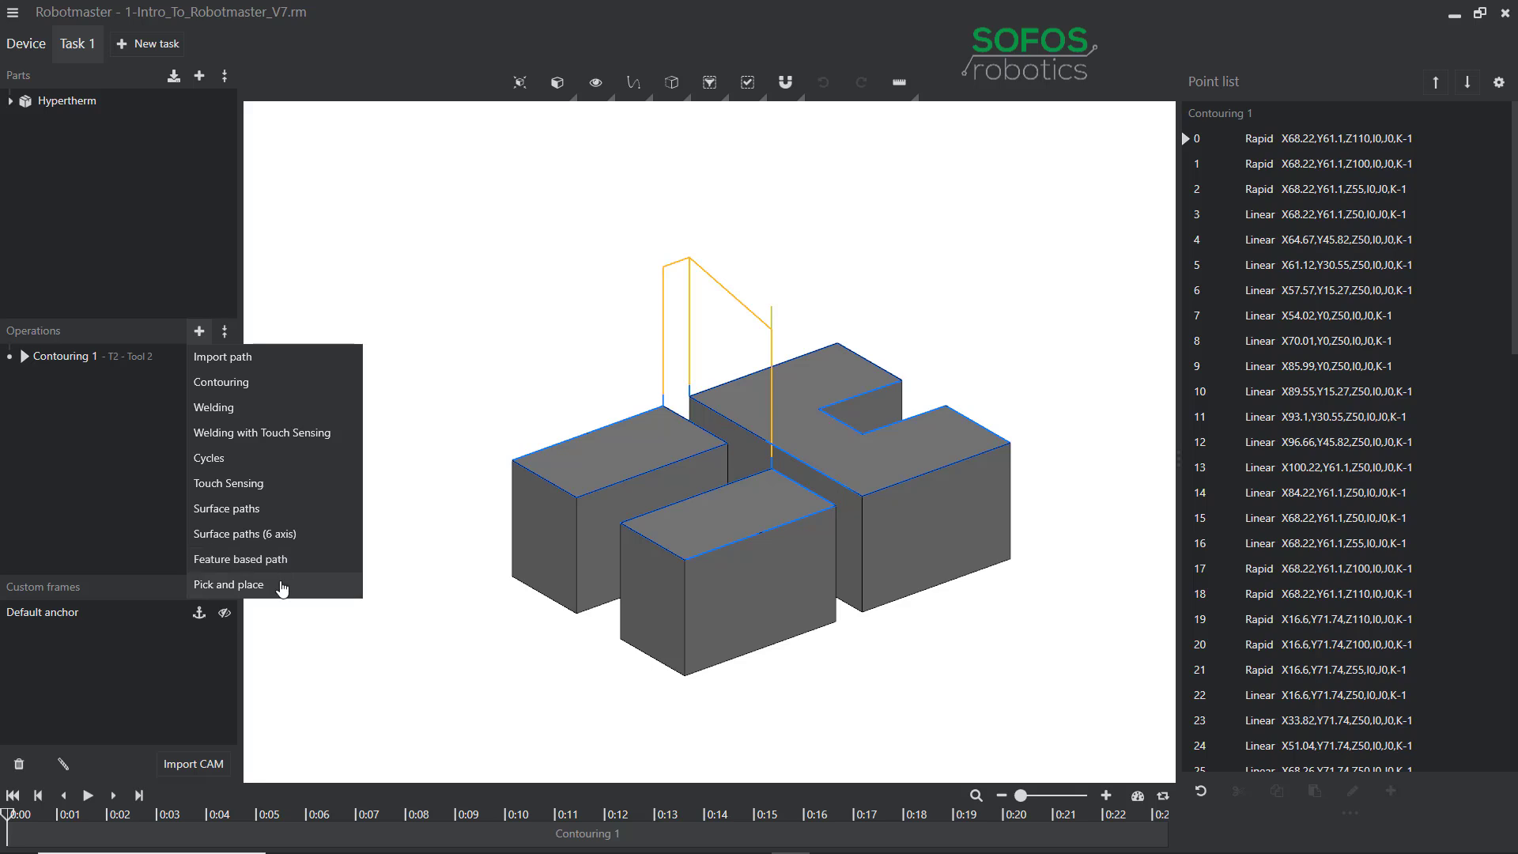
Close the operation-type list without adding any operation.
{"action": "left_click", "coordinate": [196, 341]}
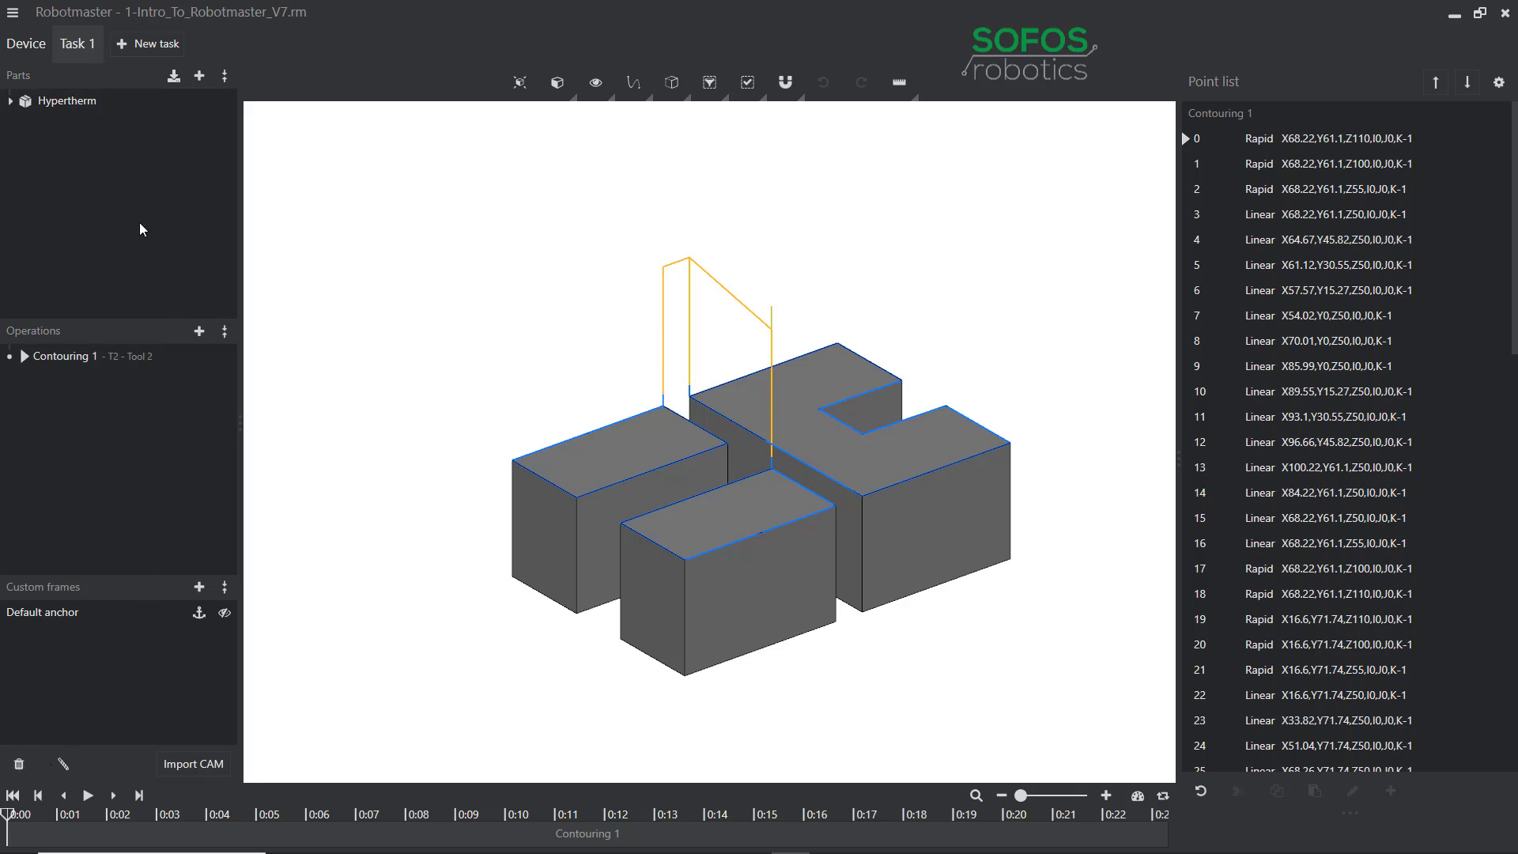
Create an empty Task 2, then delete it and confirm the deletion.
{"action": "left_click", "coordinate": [157, 47]}
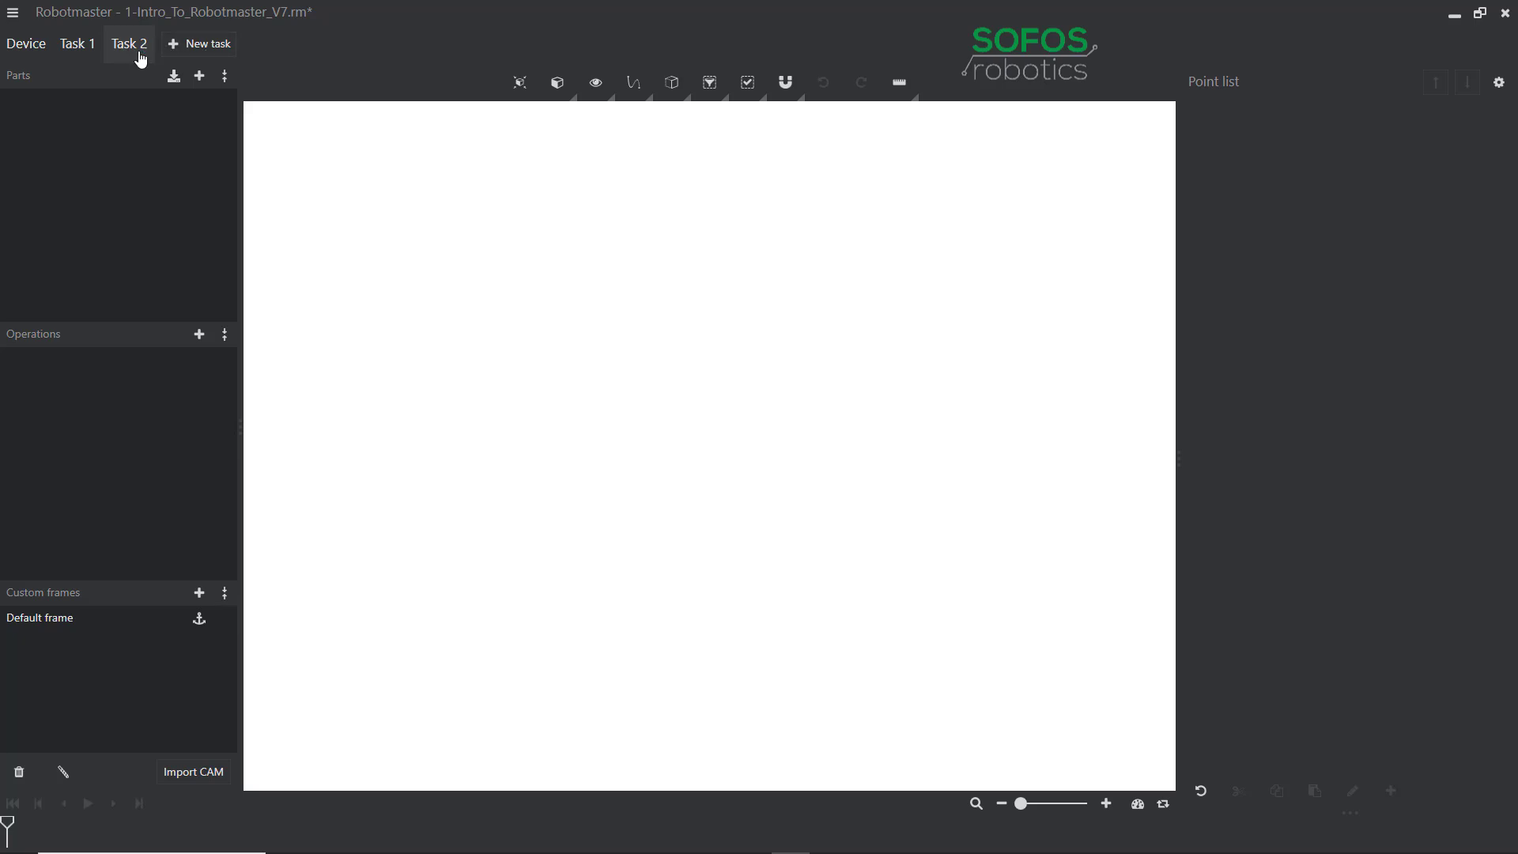
{"action": "left_click", "coordinate": [19, 775]}
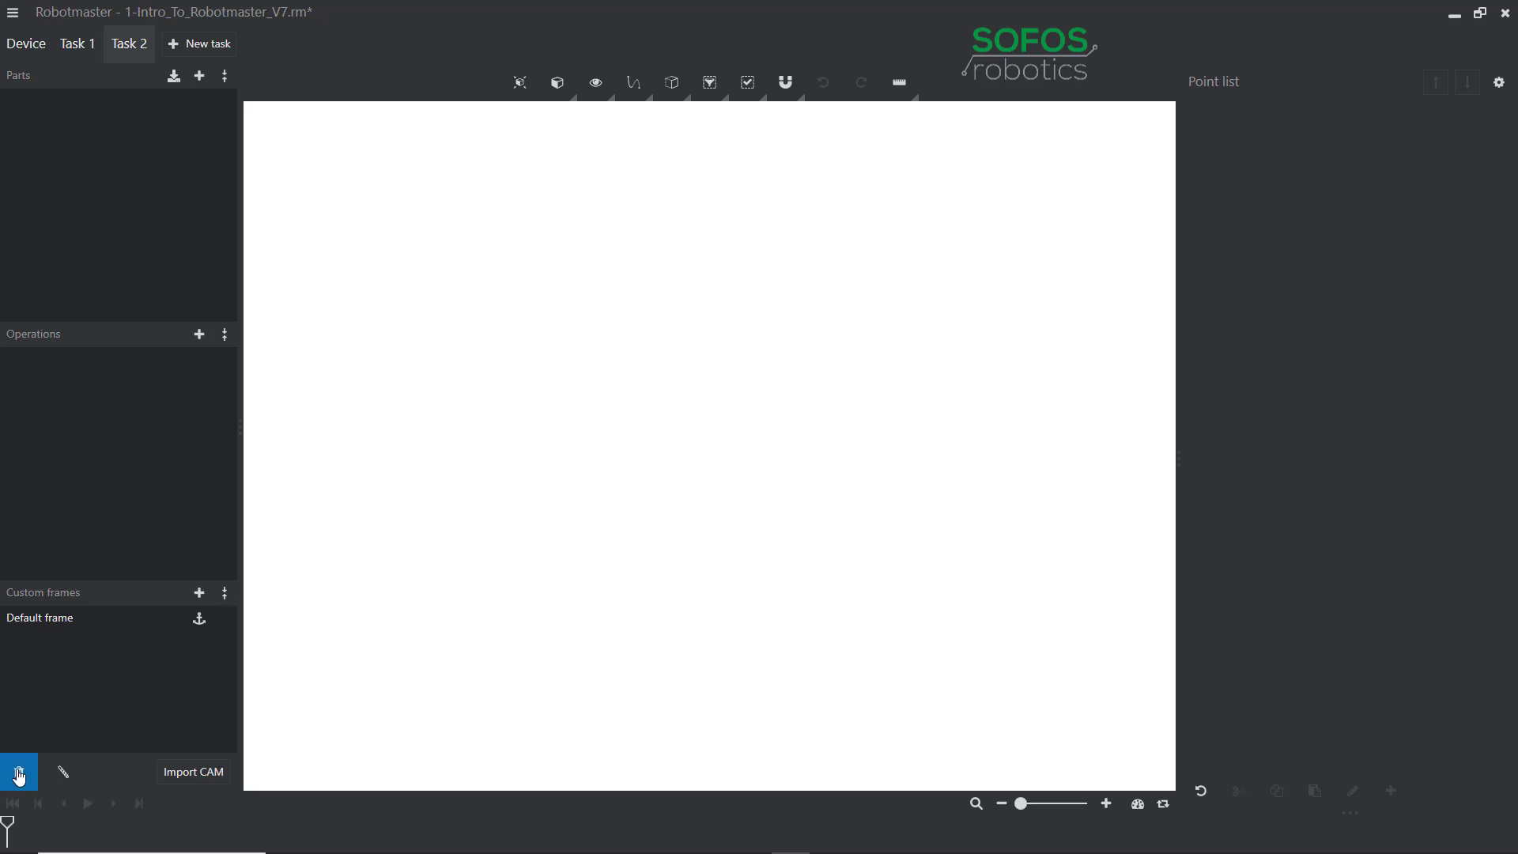
{"action": "left_click", "coordinate": [903, 438]}
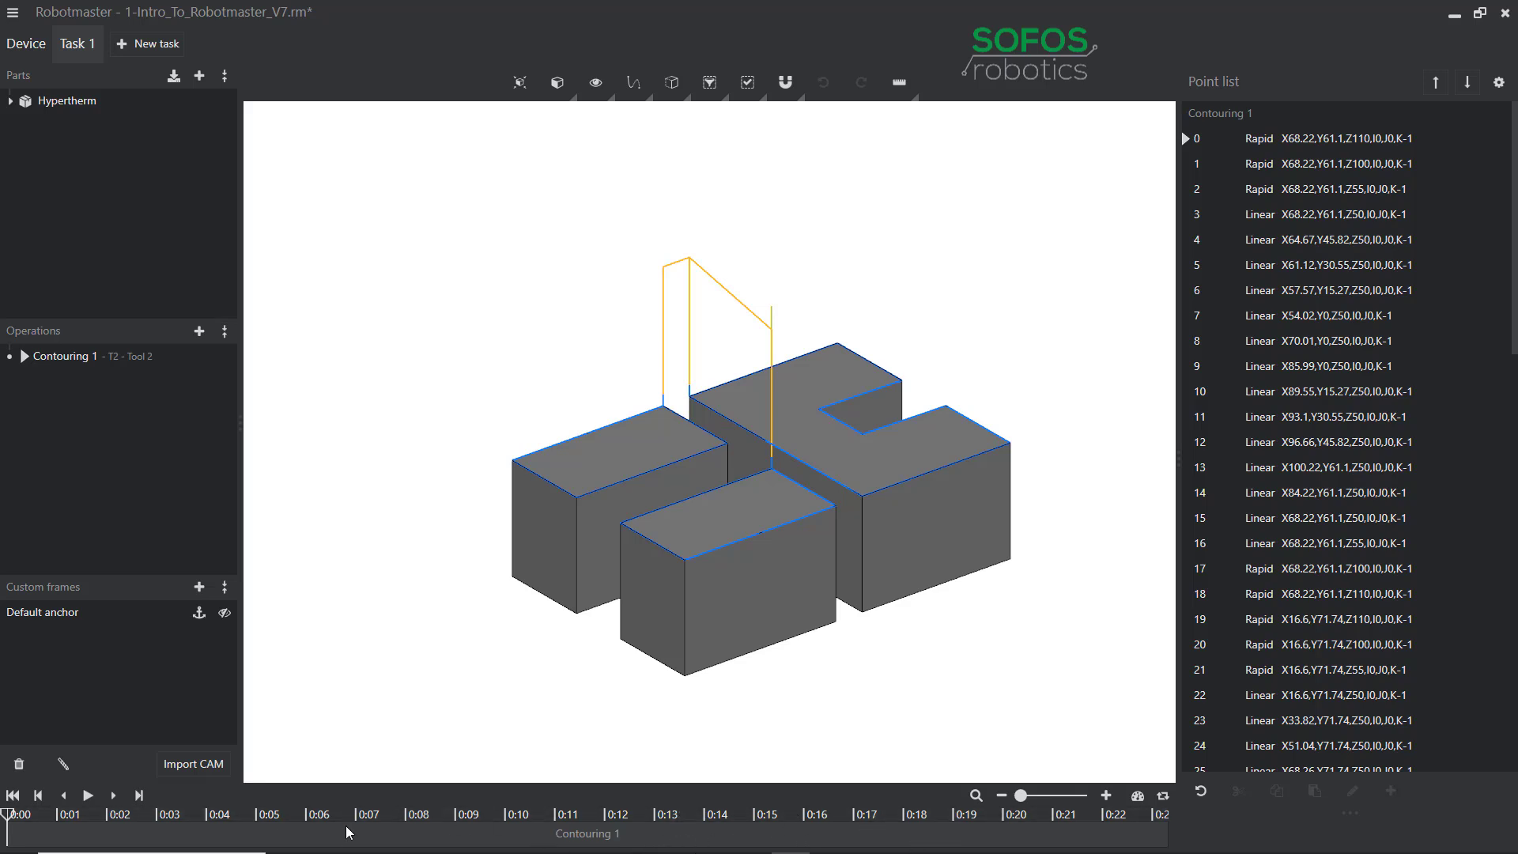
Scrub the simulation about 1.6 s, rewind to 0:00, and fit the part to the view.
{"action": "left_click_drag", "start_coordinate": [7, 817], "coordinate": [274, 825]}
{"action": "left_click", "coordinate": [13, 796]}
{"action": "scroll", "coordinate": [632, 239], "scroll_direction": "down", "scroll_amount": 5}
{"action": "scroll", "coordinate": [624, 213], "scroll_direction": "down", "scroll_amount": 3}
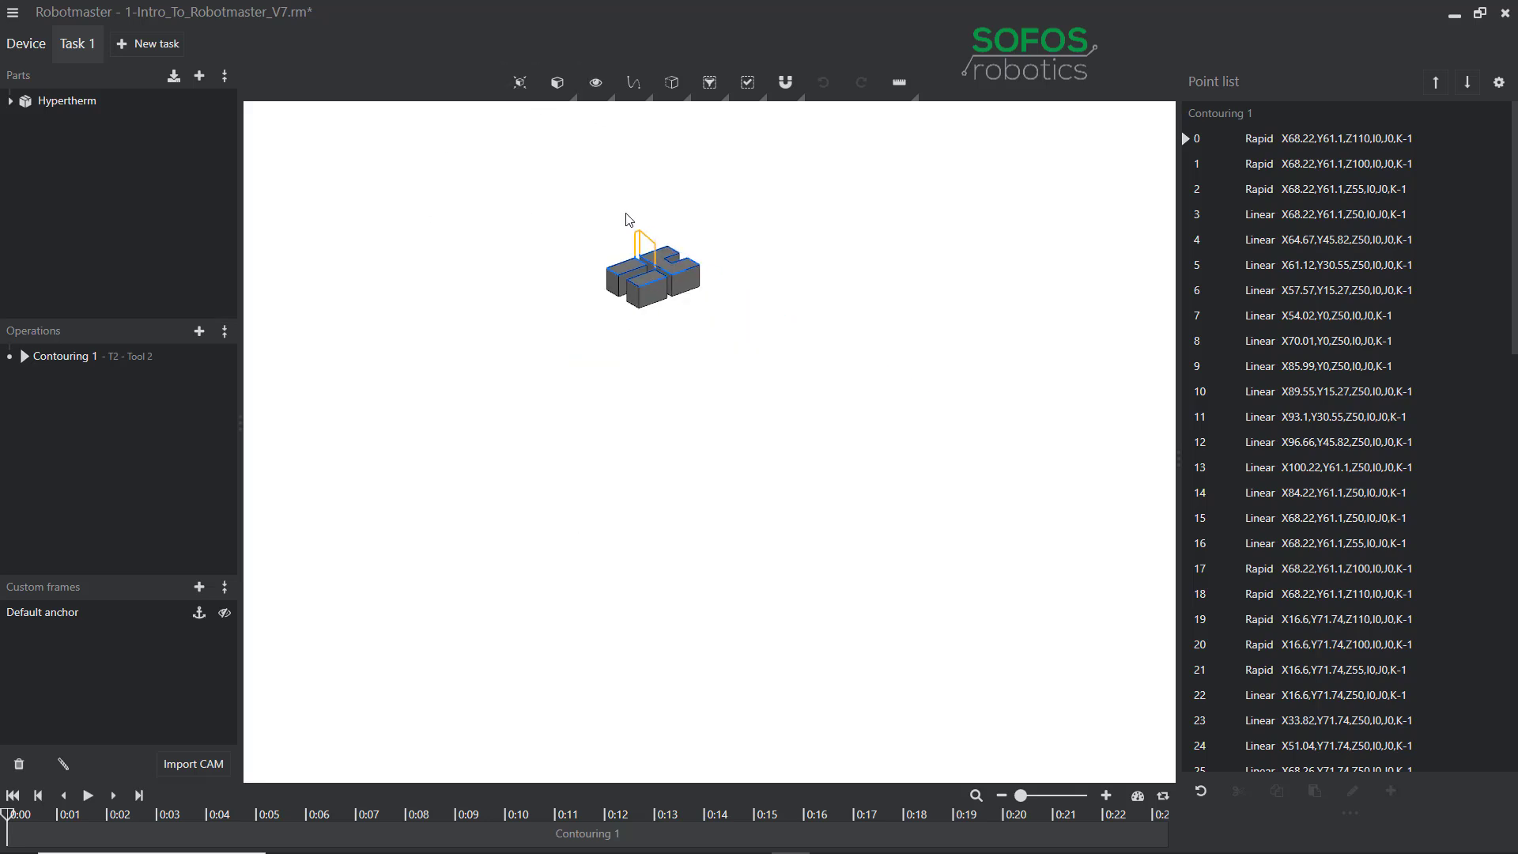
{"action": "middle_click_drag", "start_coordinate": [630, 204], "coordinate": [671, 281]}
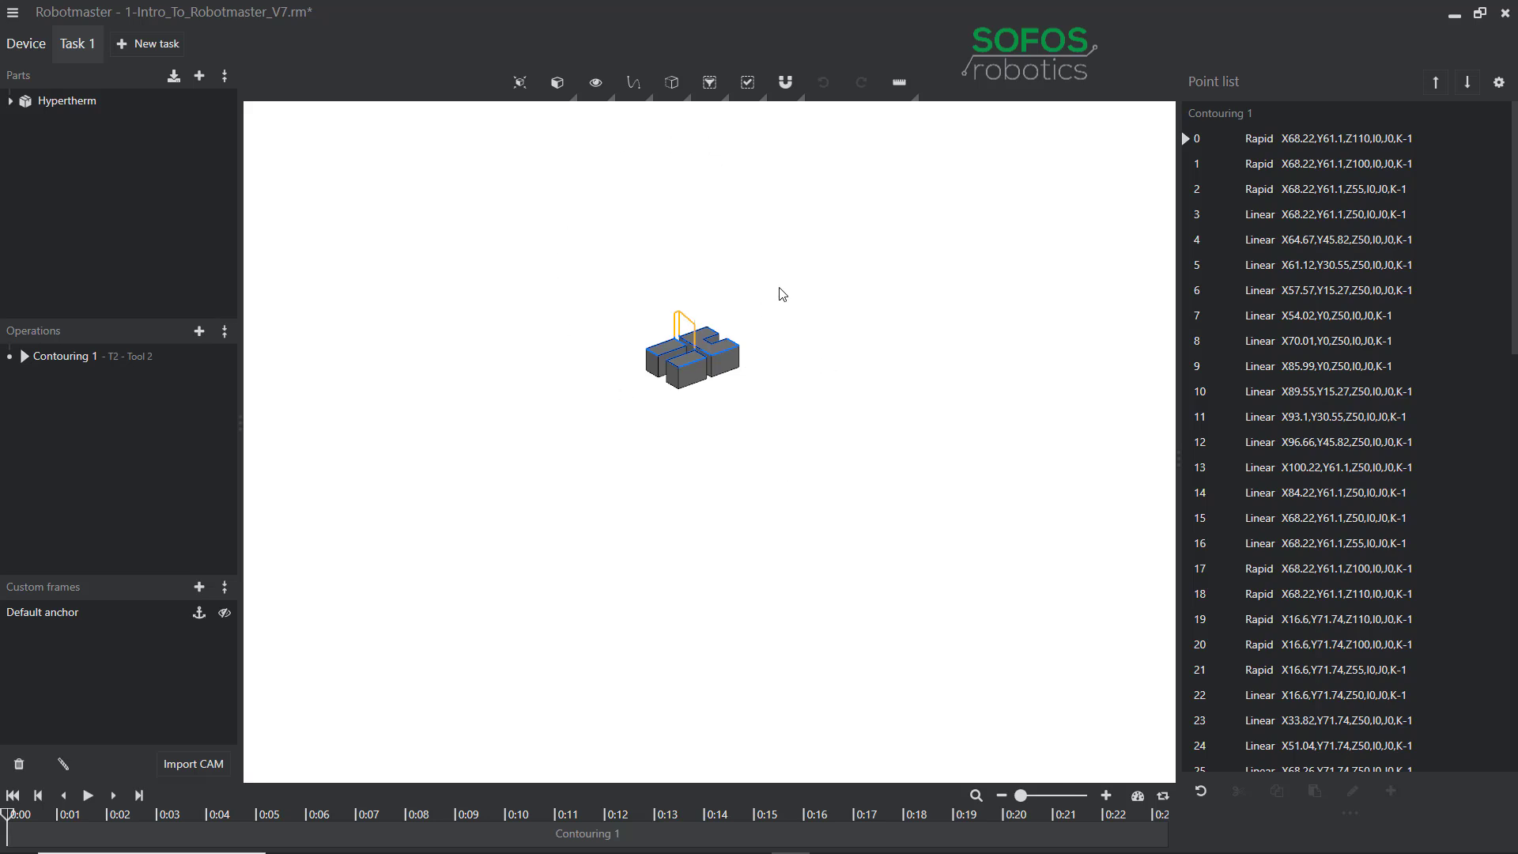
{"action": "left_click", "coordinate": [520, 84]}
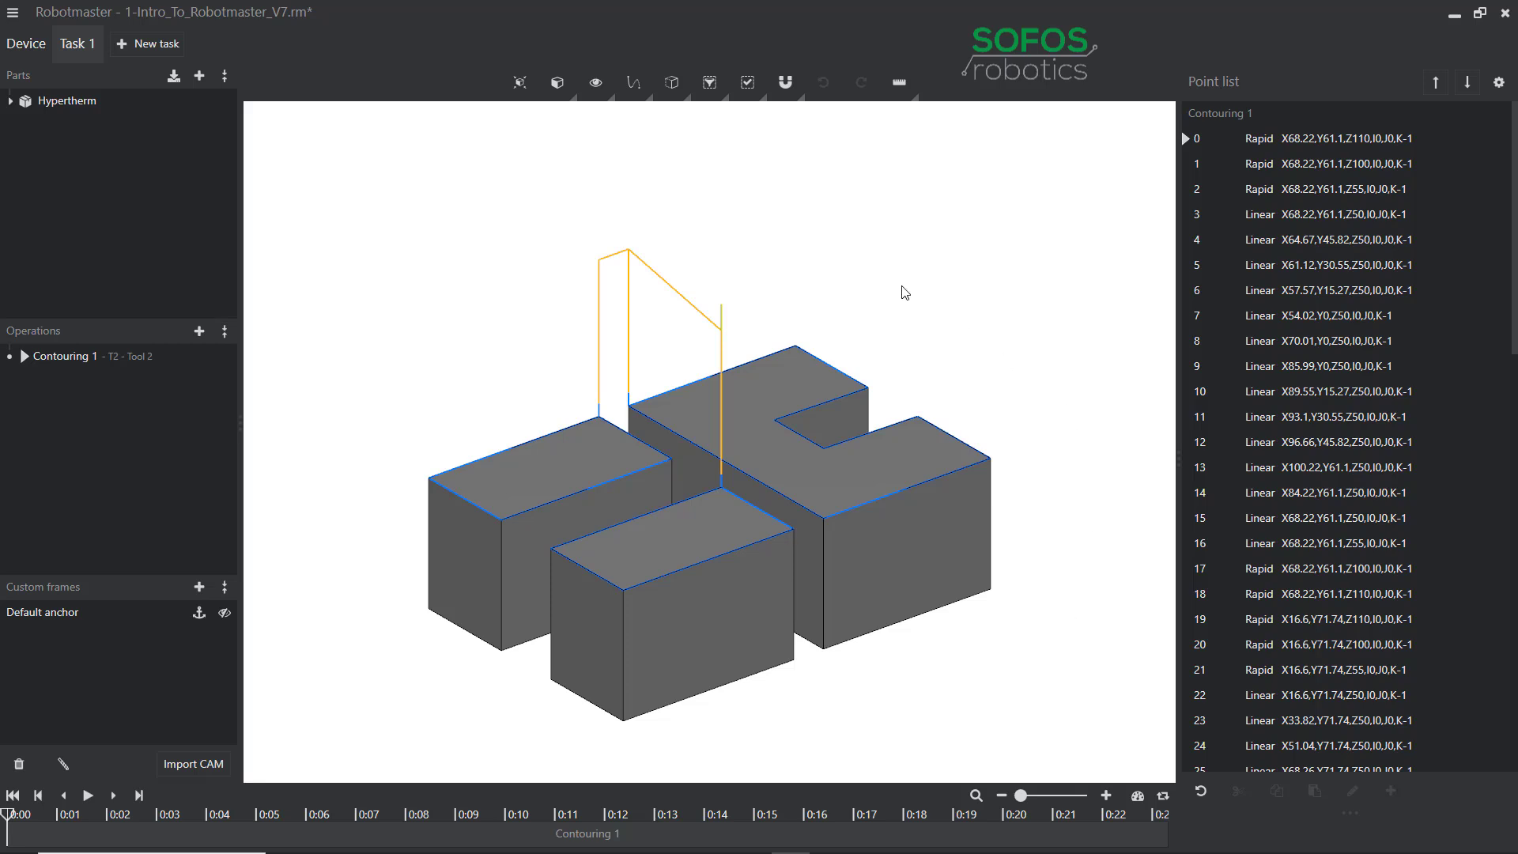
Set the view to Isometric and fit the part and toolpath in the viewport.
{"action": "left_click", "coordinate": [571, 103]}
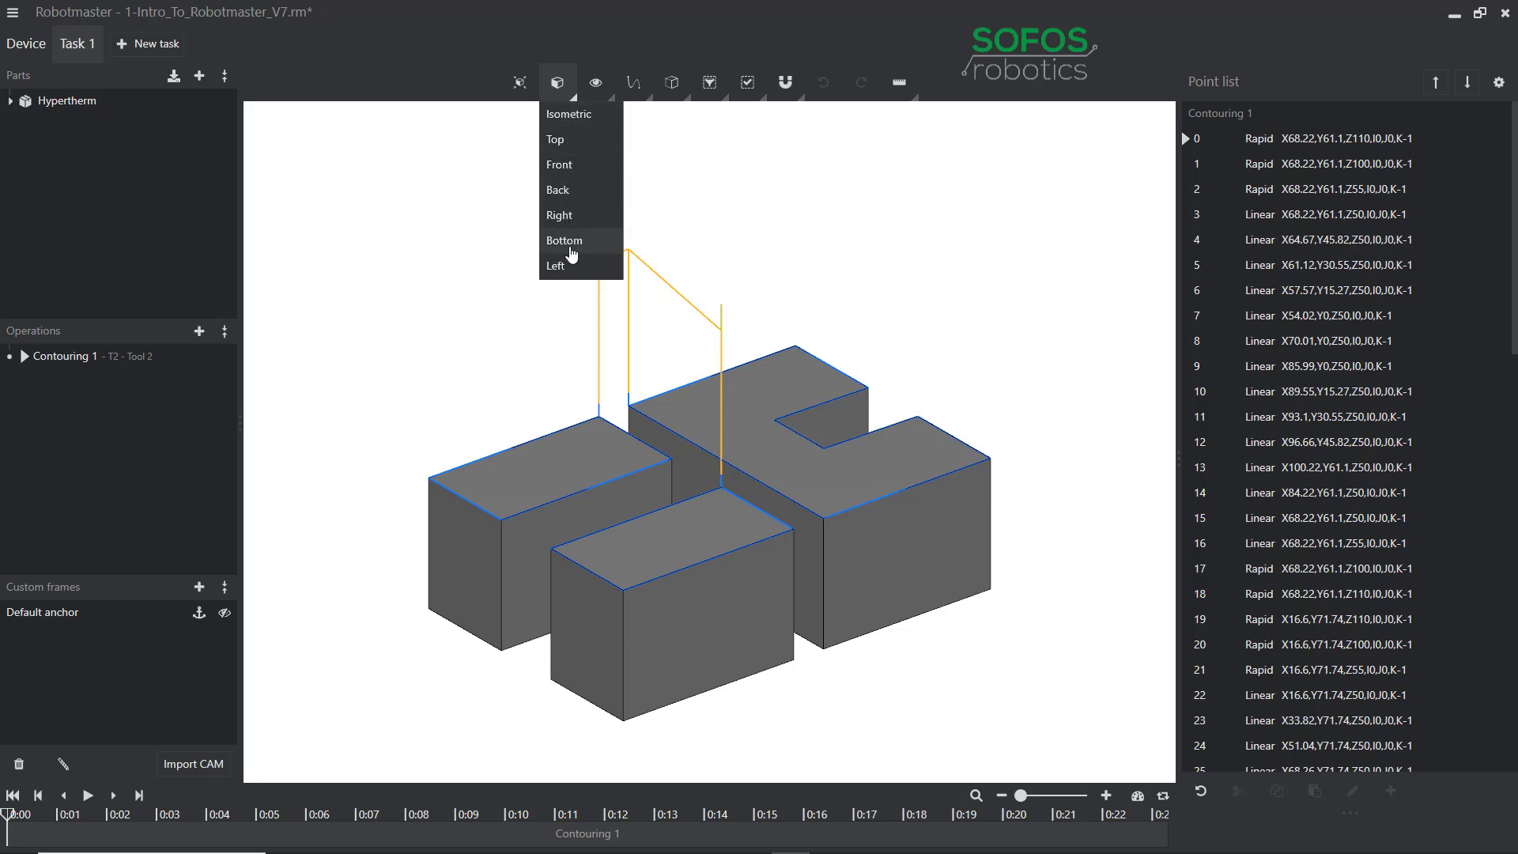
{"action": "left_click", "coordinate": [576, 116]}
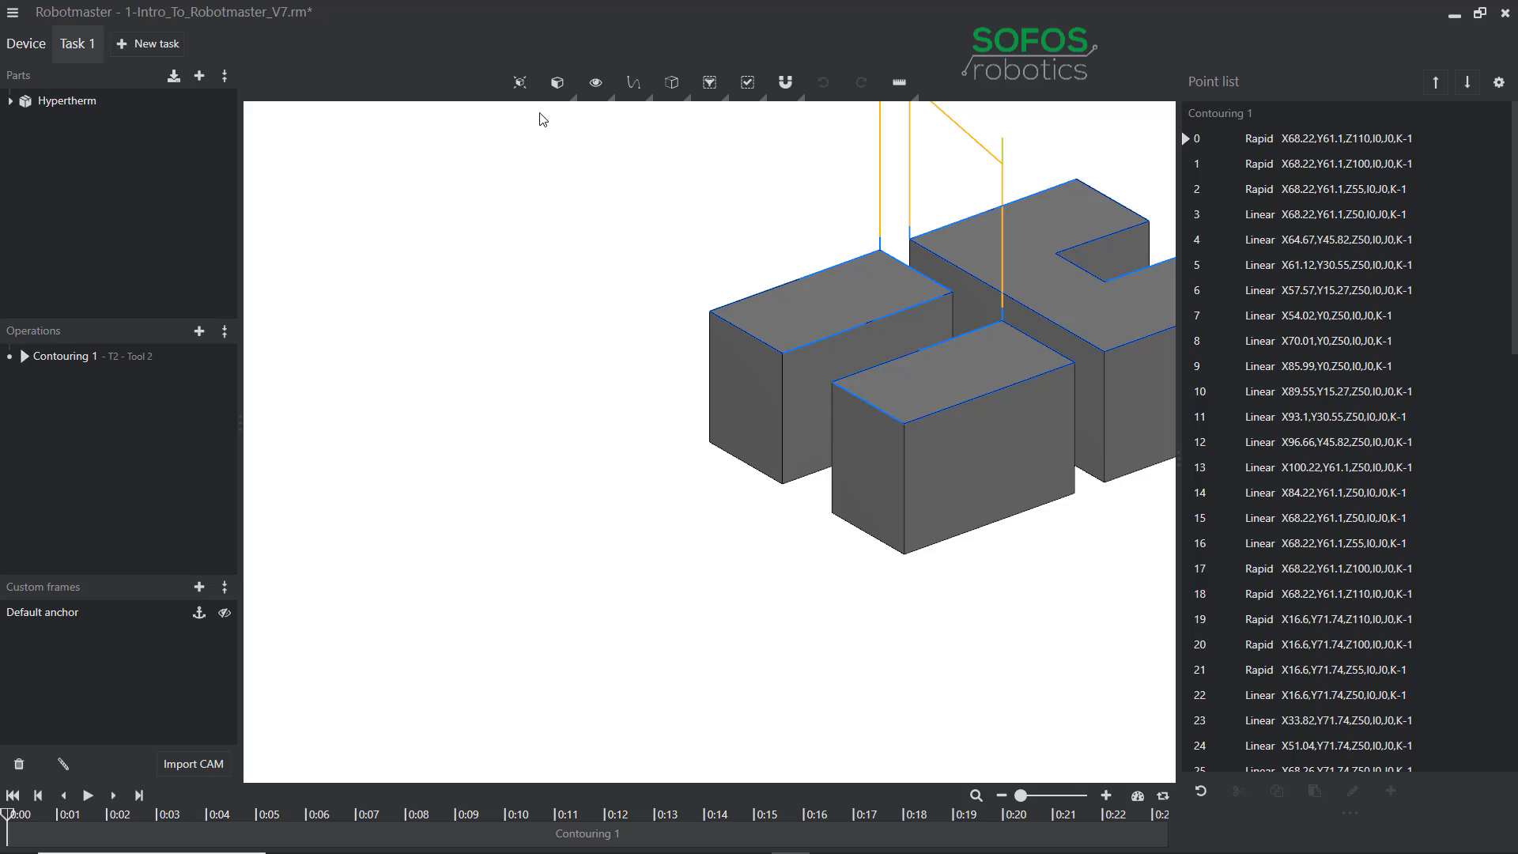
{"action": "left_click", "coordinate": [519, 84]}
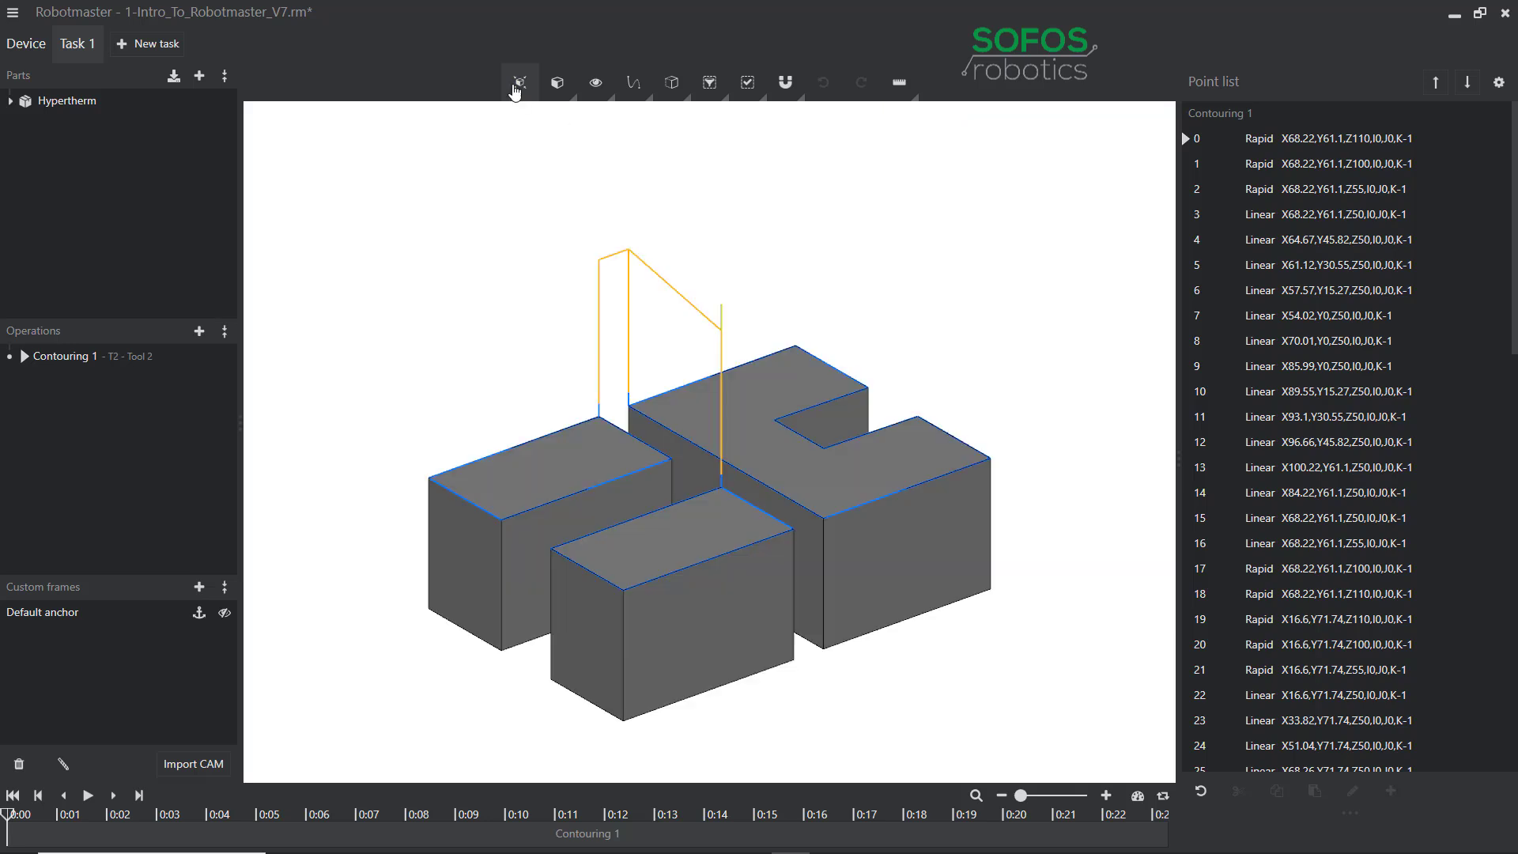
Adjust workpiece and tool transparency, and toggle path points and path vectors in the visibility menu.
{"action": "left_click", "coordinate": [613, 105]}
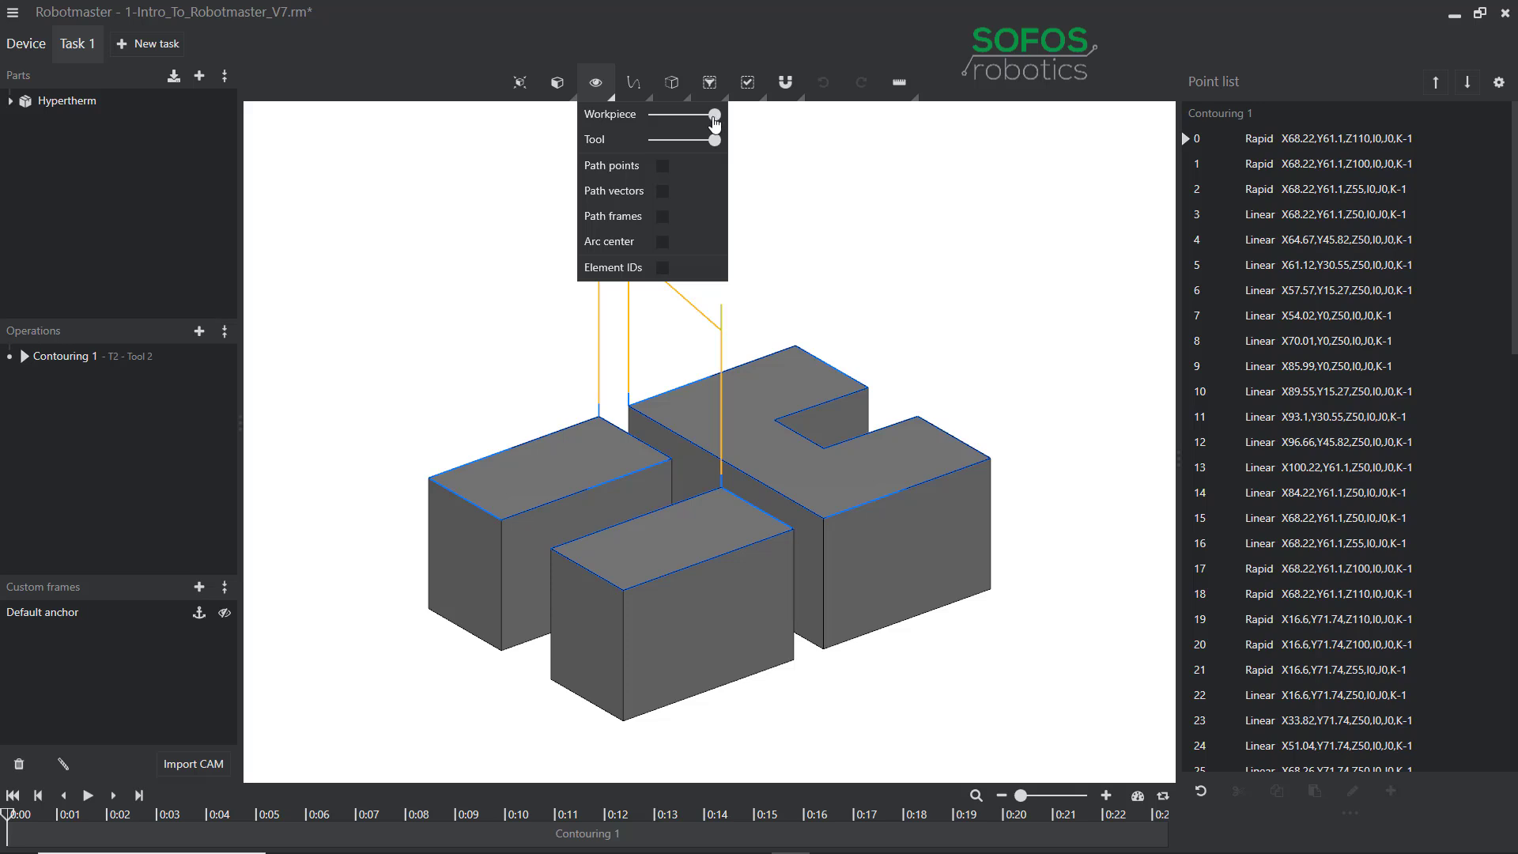
{"action": "mouse_move", "coordinate": [715, 121]}
{"action": "left_mouse_down"}
{"action": "mouse_move", "coordinate": [641, 118]}
{"action": "mouse_move", "coordinate": [719, 119]}
{"action": "left_mouse_up"}
{"action": "mouse_move", "coordinate": [715, 140]}
{"action": "left_mouse_down"}
{"action": "mouse_move", "coordinate": [649, 148]}
{"action": "mouse_move", "coordinate": [716, 145]}
{"action": "left_mouse_up"}
{"action": "left_click", "coordinate": [662, 169]}
{"action": "left_click", "coordinate": [662, 166]}
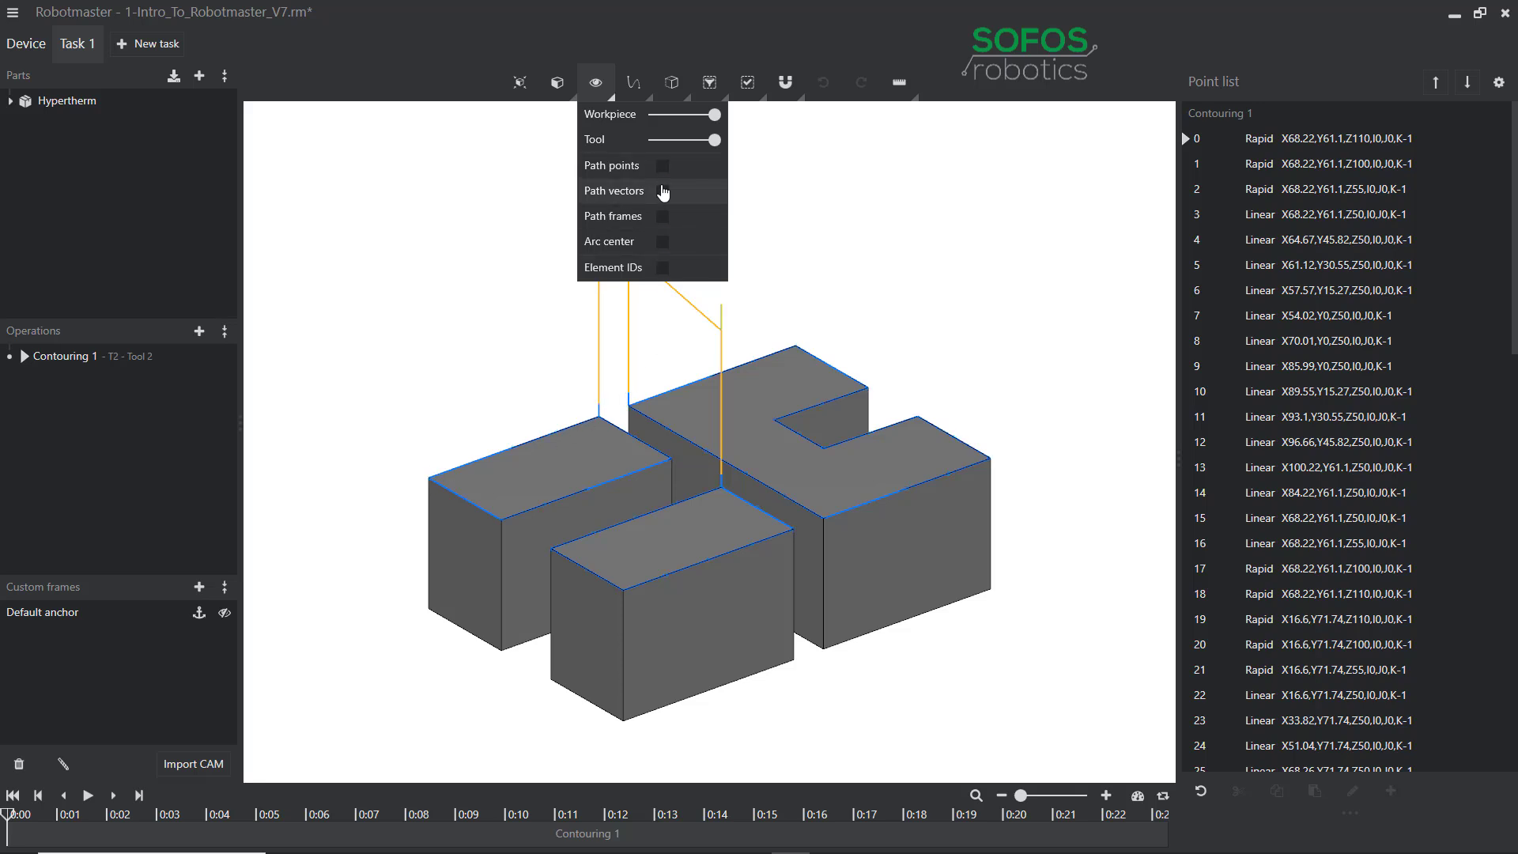
{"action": "left_click", "coordinate": [663, 191]}
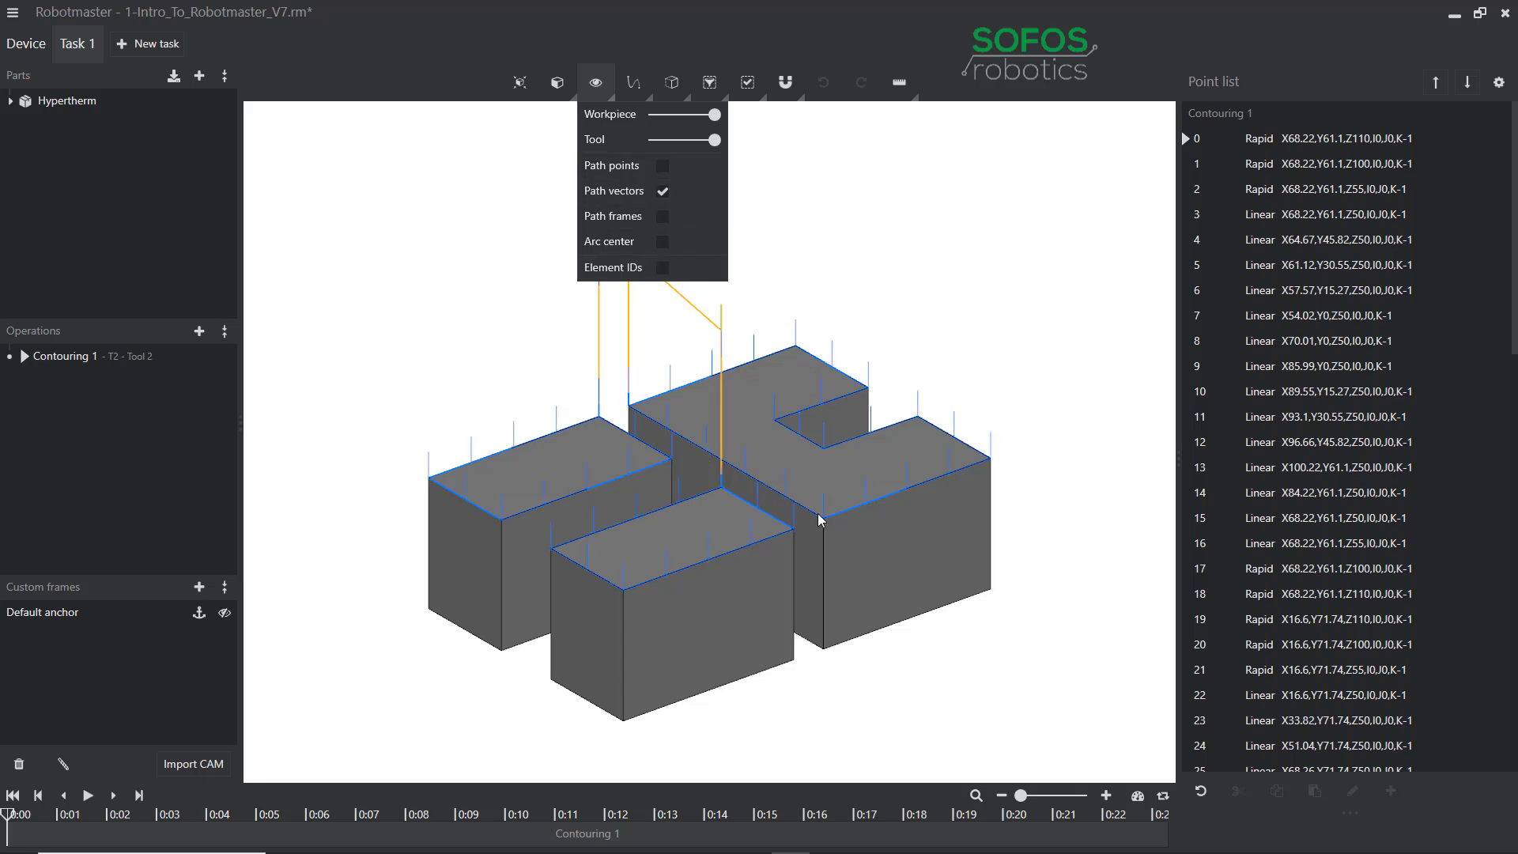
{"action": "left_click", "coordinate": [663, 193]}
Hide path vectors and switch Path drawing from Hide path to Draw path.
{"action": "left_click", "coordinate": [634, 84]}
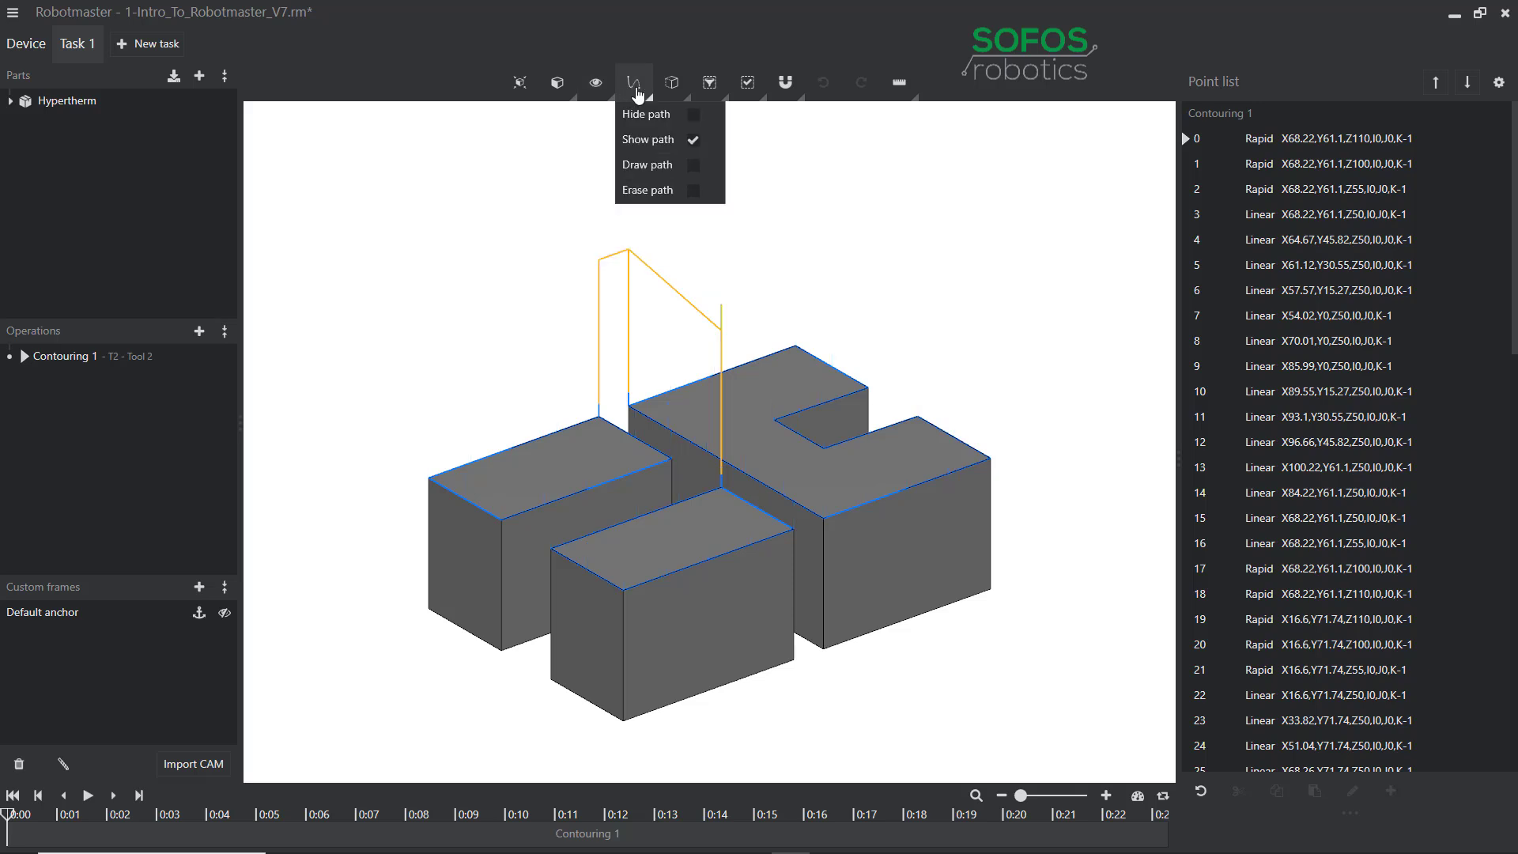
{"action": "left_click", "coordinate": [537, 144]}
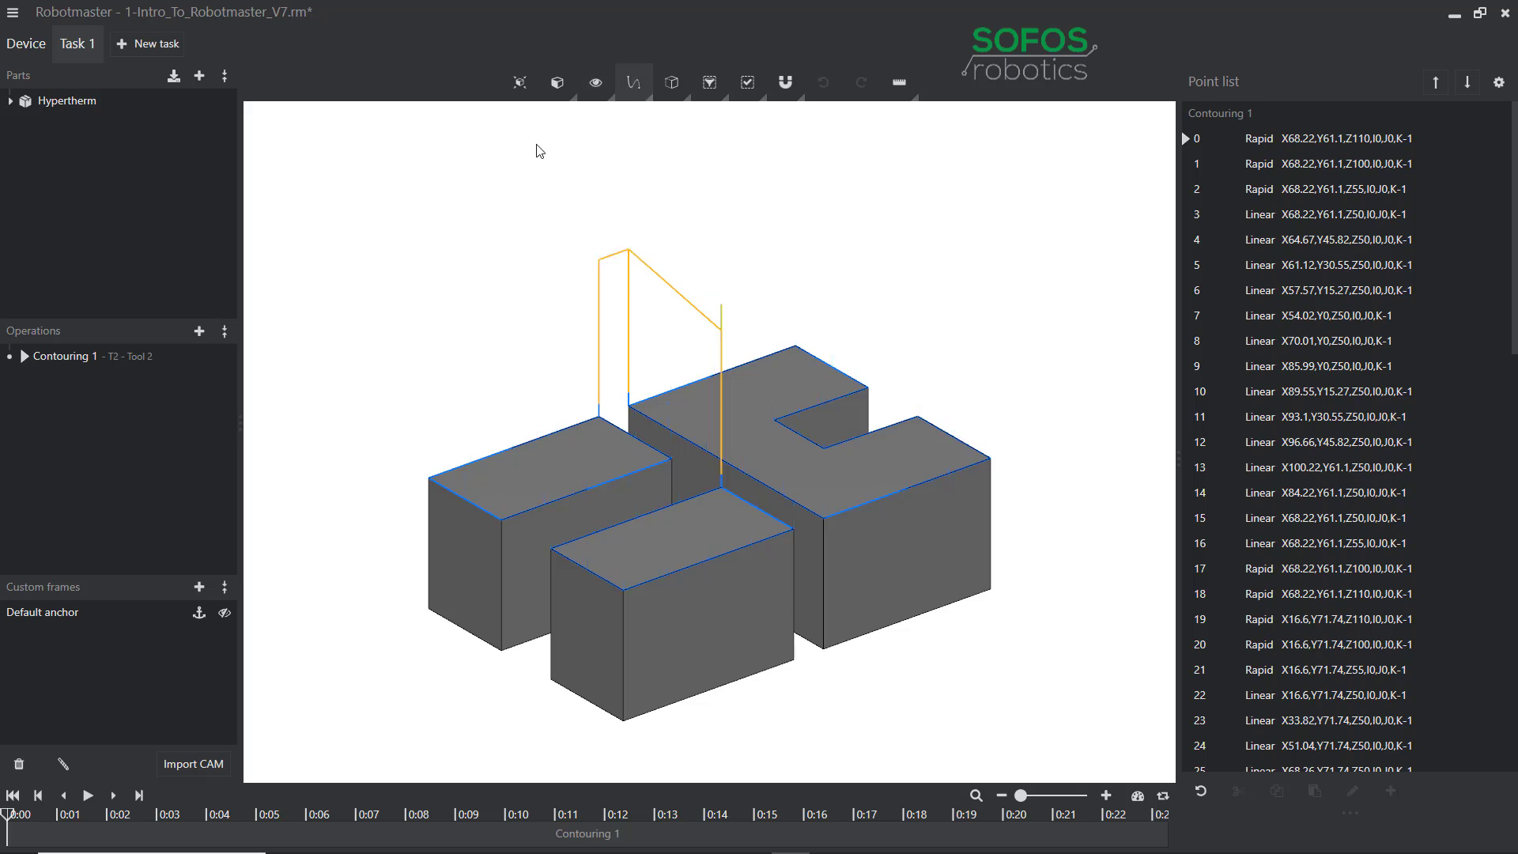
{"action": "left_click", "coordinate": [649, 100]}
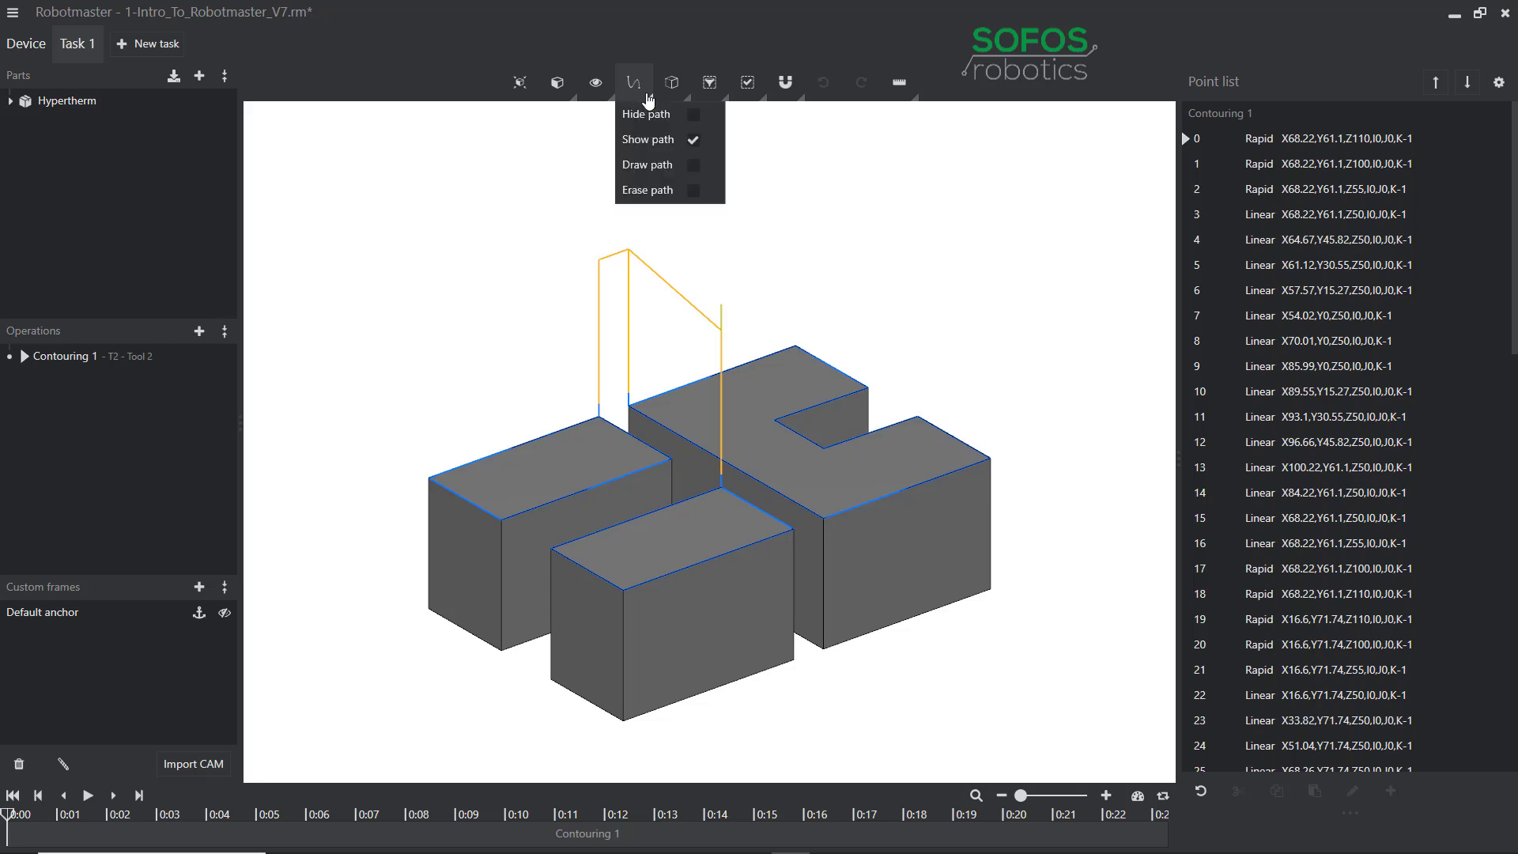
{"action": "left_click", "coordinate": [693, 116]}
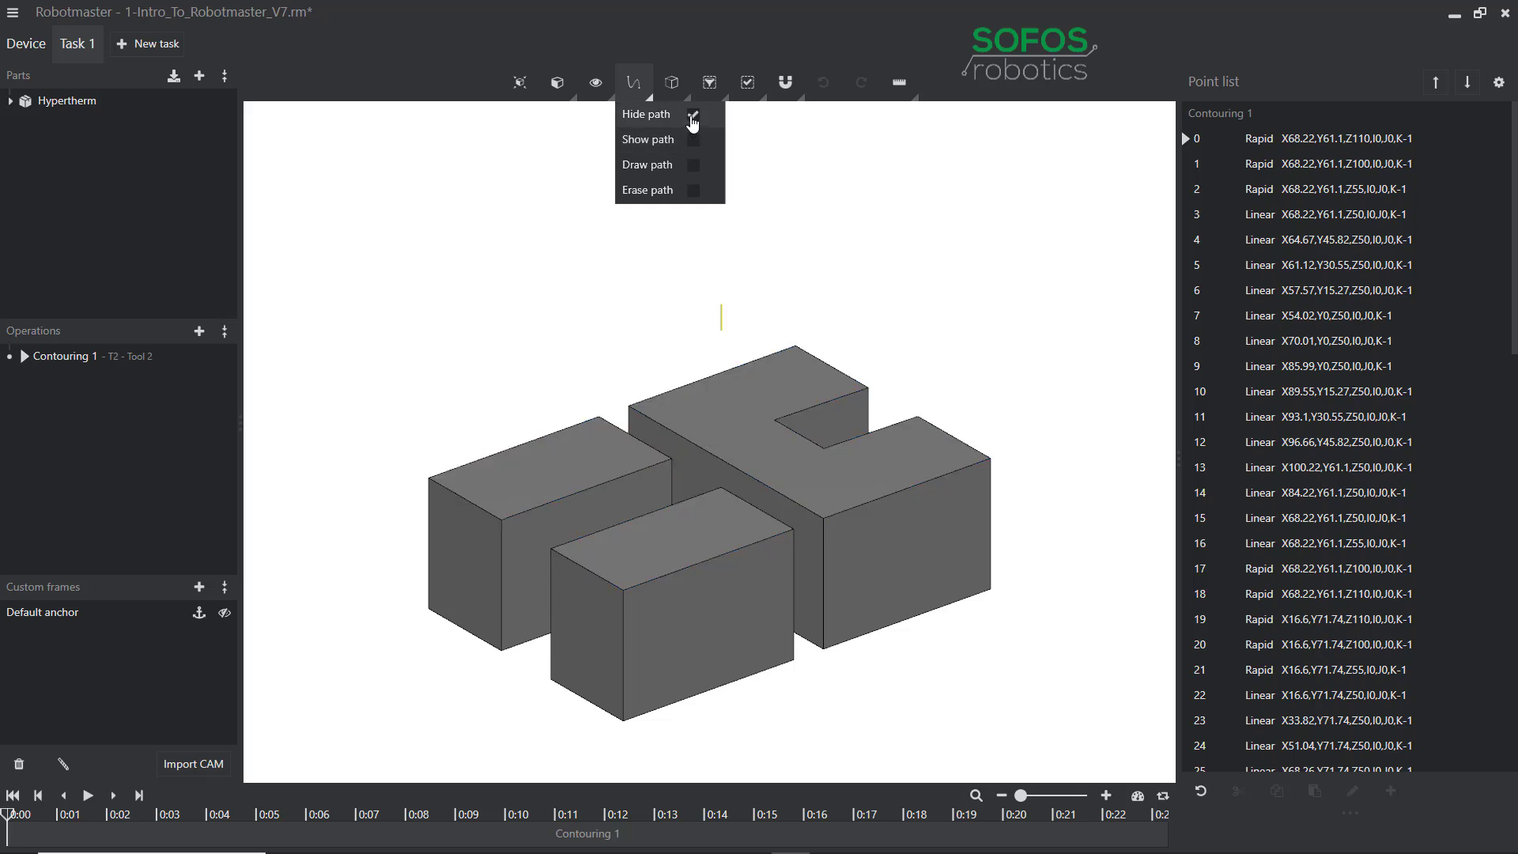
{"action": "left_click", "coordinate": [693, 166]}
{"action": "left_click", "coordinate": [552, 269]}
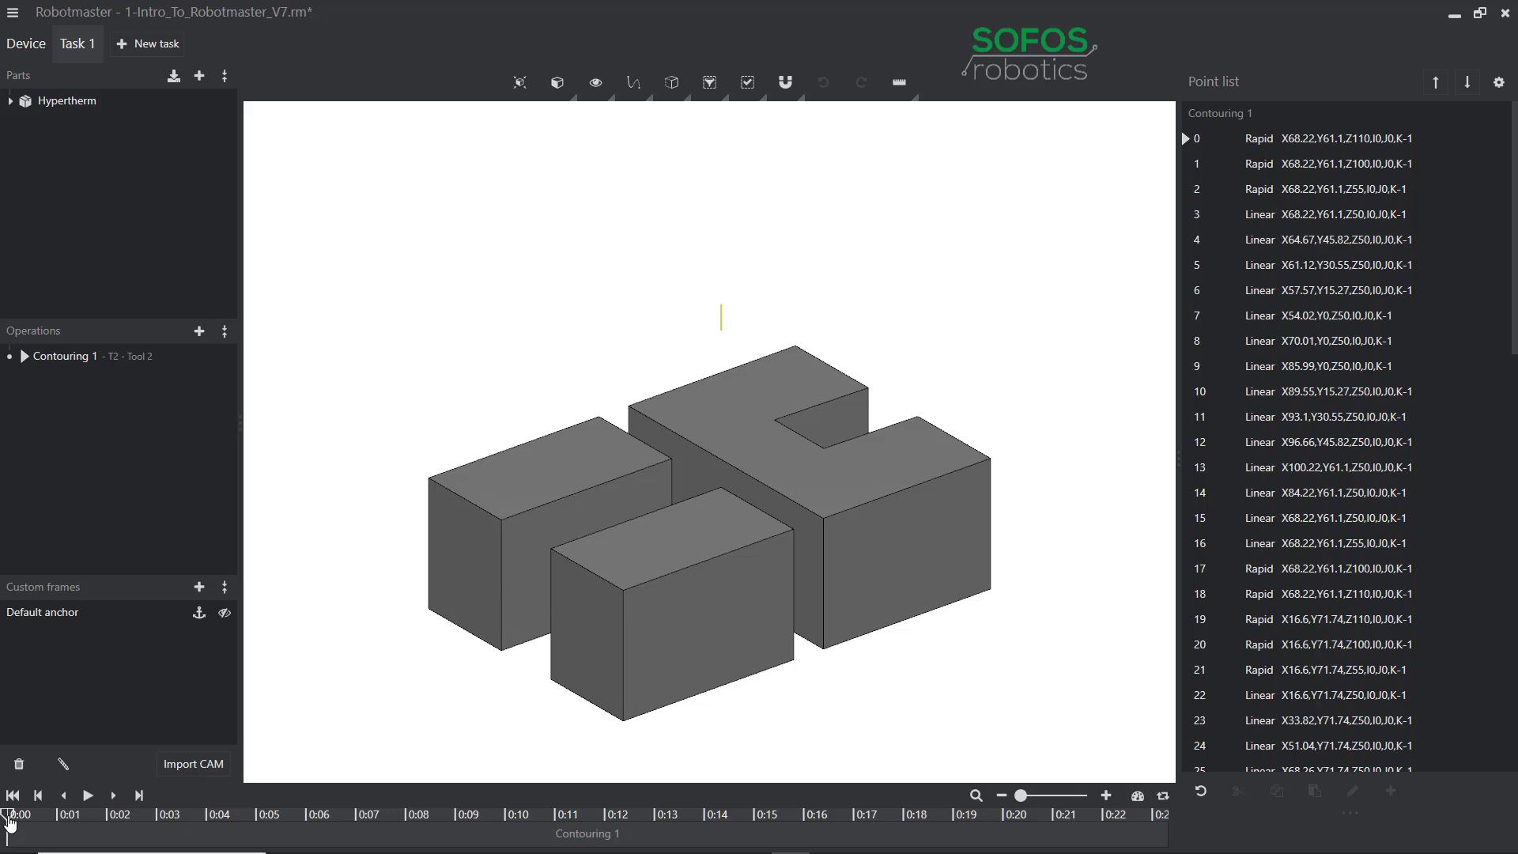
Drag the playhead to the end so the full toolpath draws through point 67.
{"action": "left_click_drag", "start_coordinate": [10, 822], "coordinate": [1170, 836]}
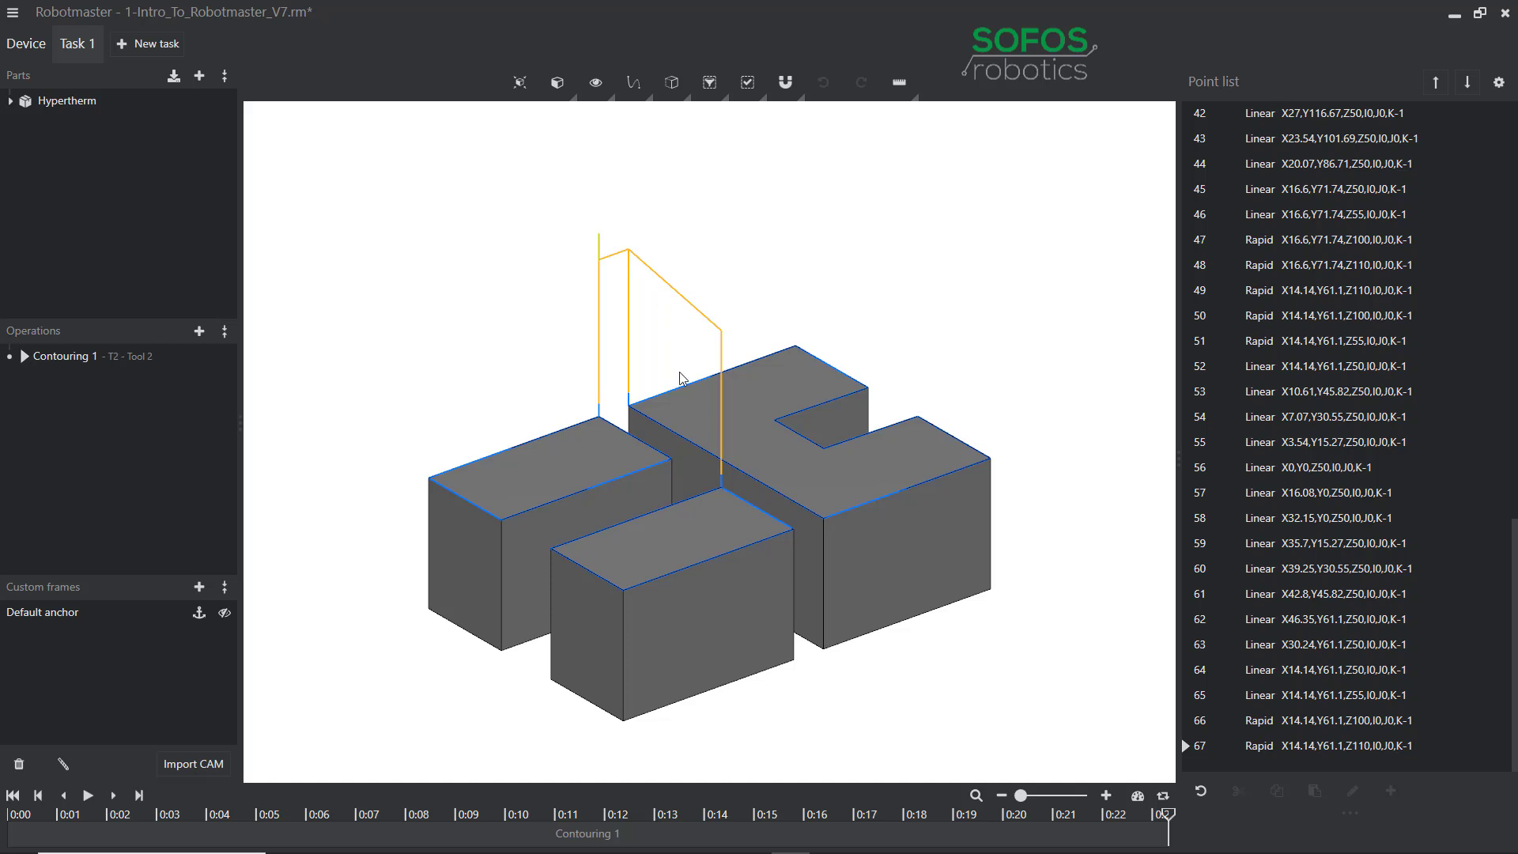
{"action": "left_click", "coordinate": [749, 477]}
{"action": "left_click", "coordinate": [642, 95]}
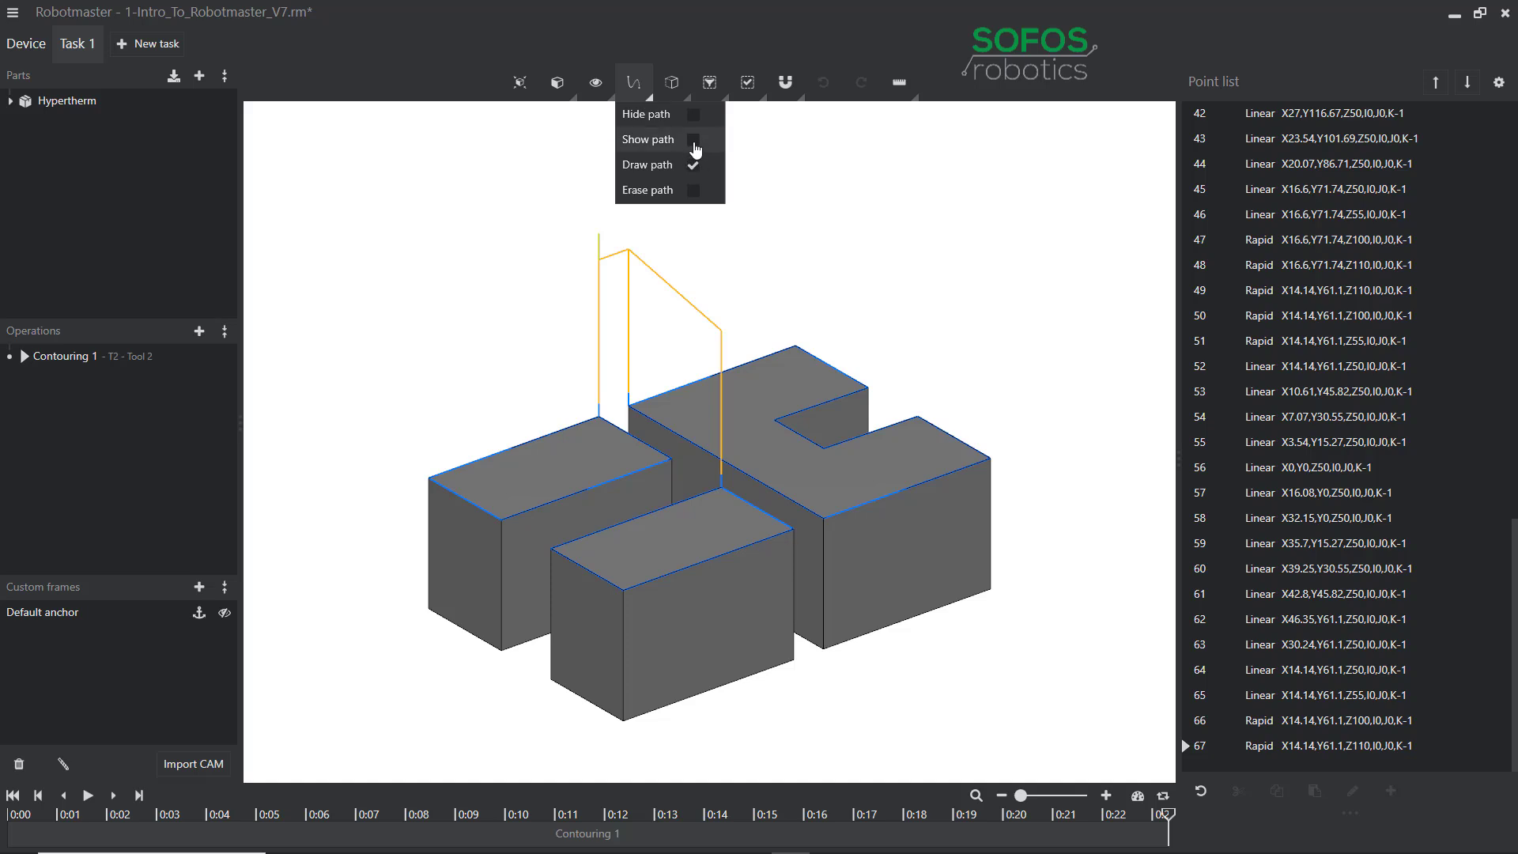
{"action": "left_click", "coordinate": [688, 96]}
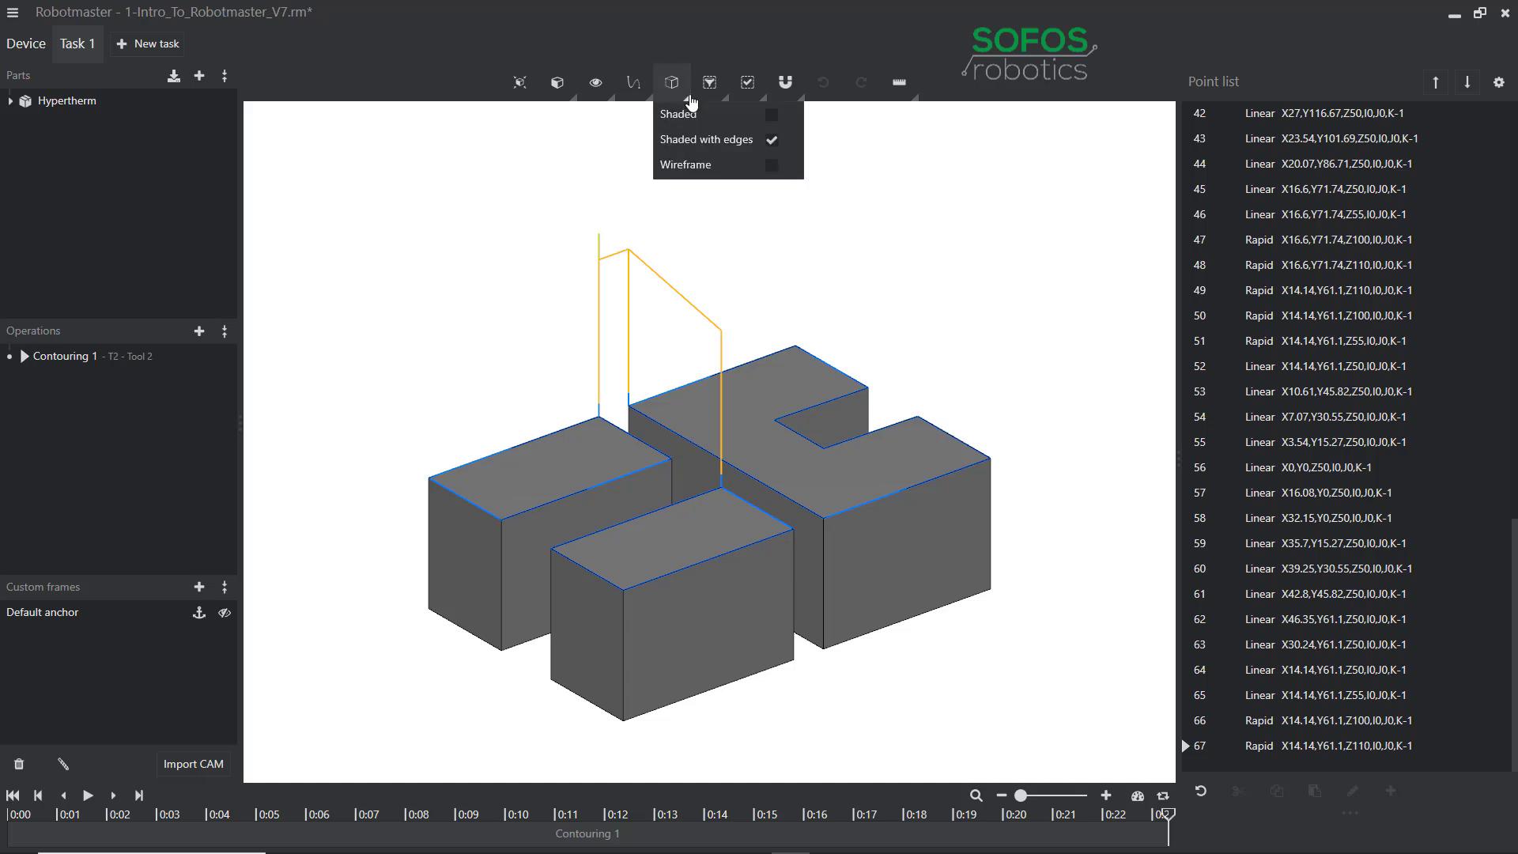
{"action": "left_click", "coordinate": [594, 194]}
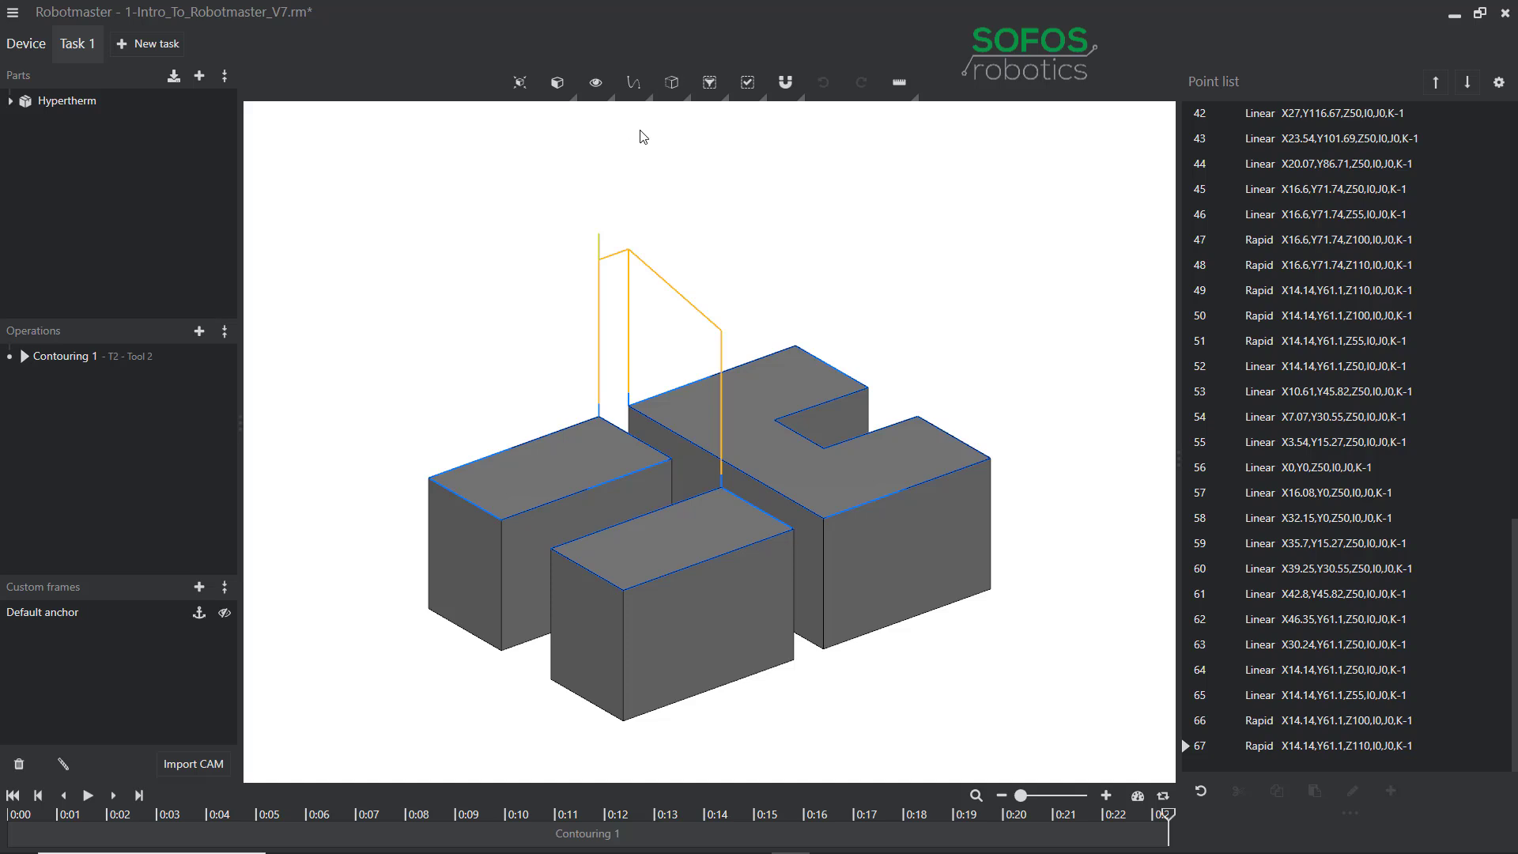
{"action": "left_click", "coordinate": [686, 95]}
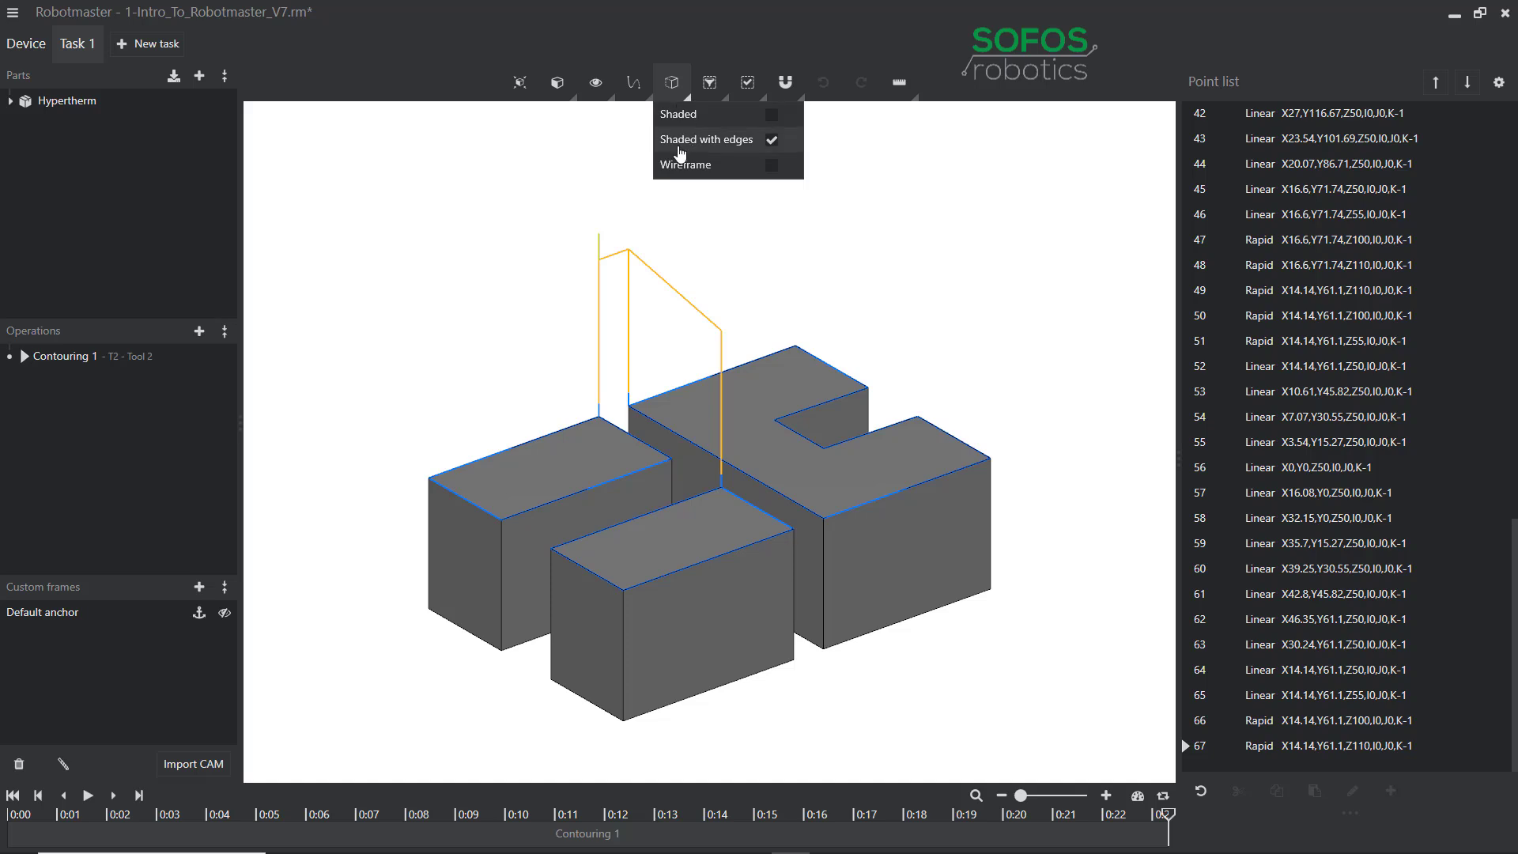
{"action": "left_click", "coordinate": [773, 118]}
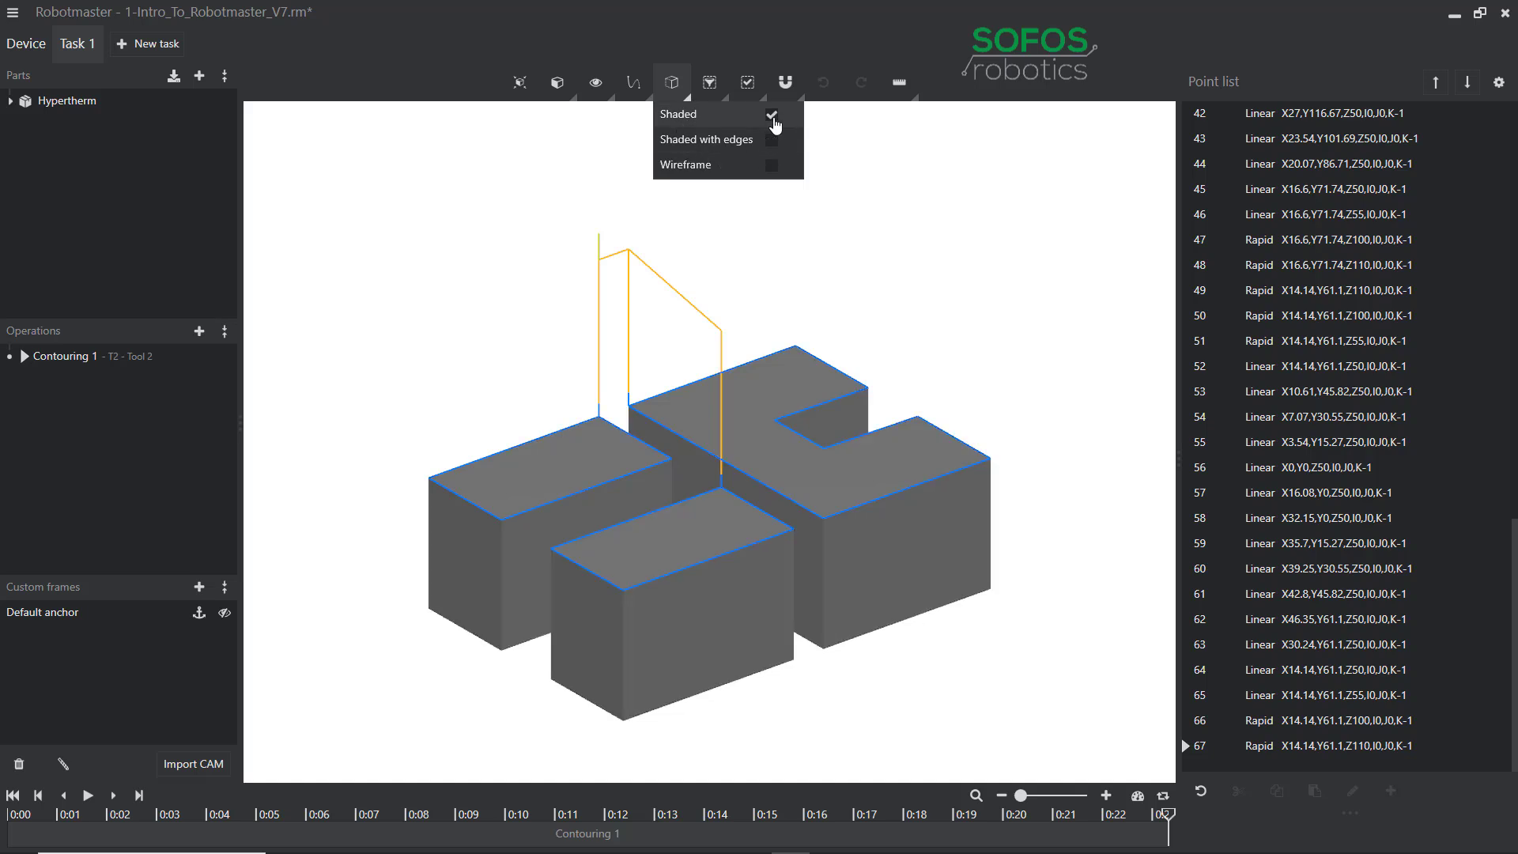
{"action": "left_click", "coordinate": [772, 142]}
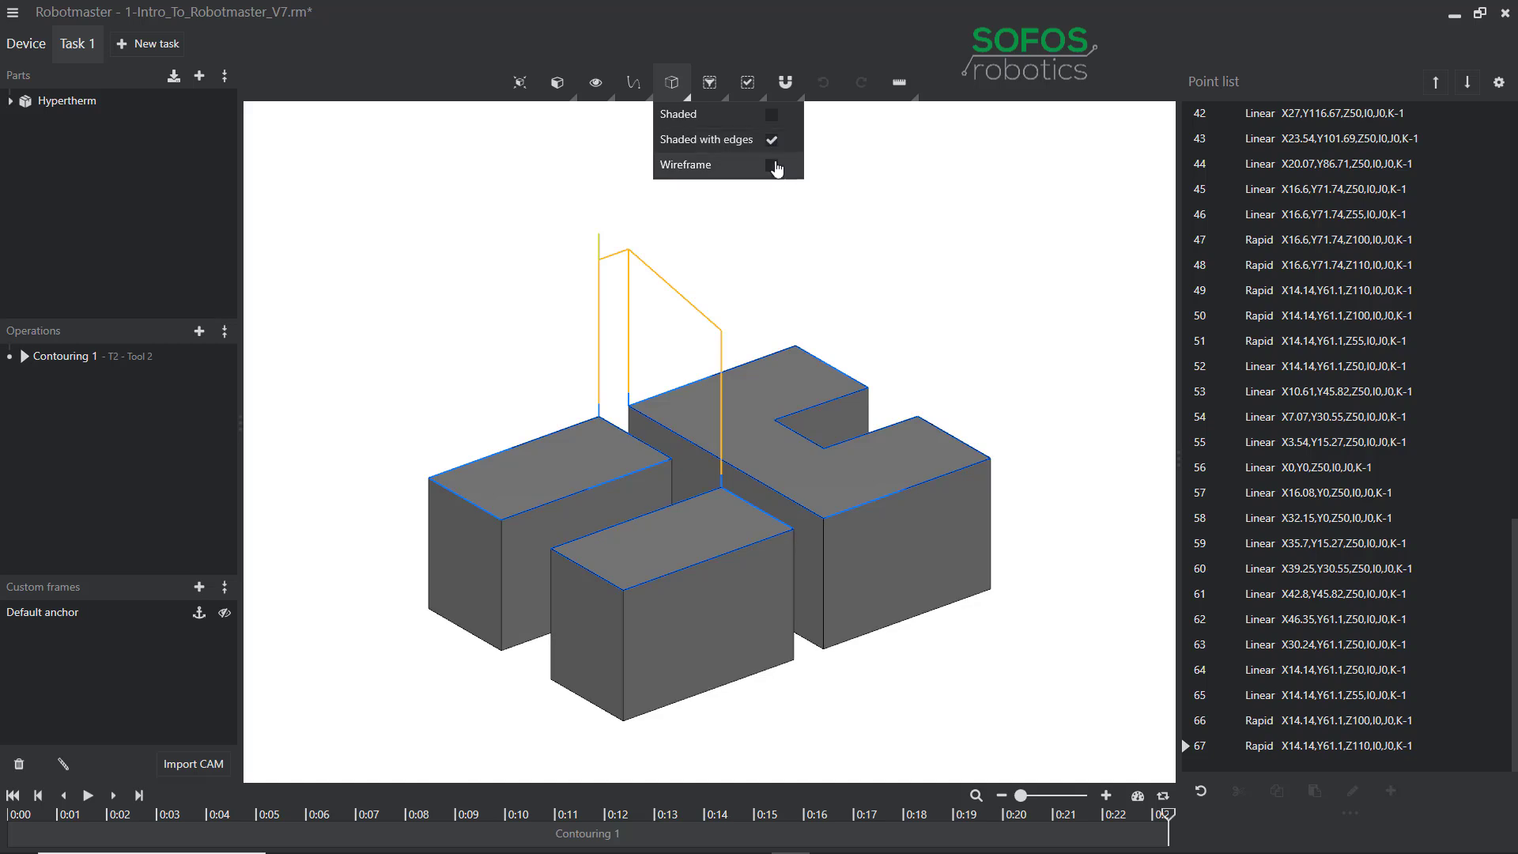
{"action": "left_click", "coordinate": [771, 167]}
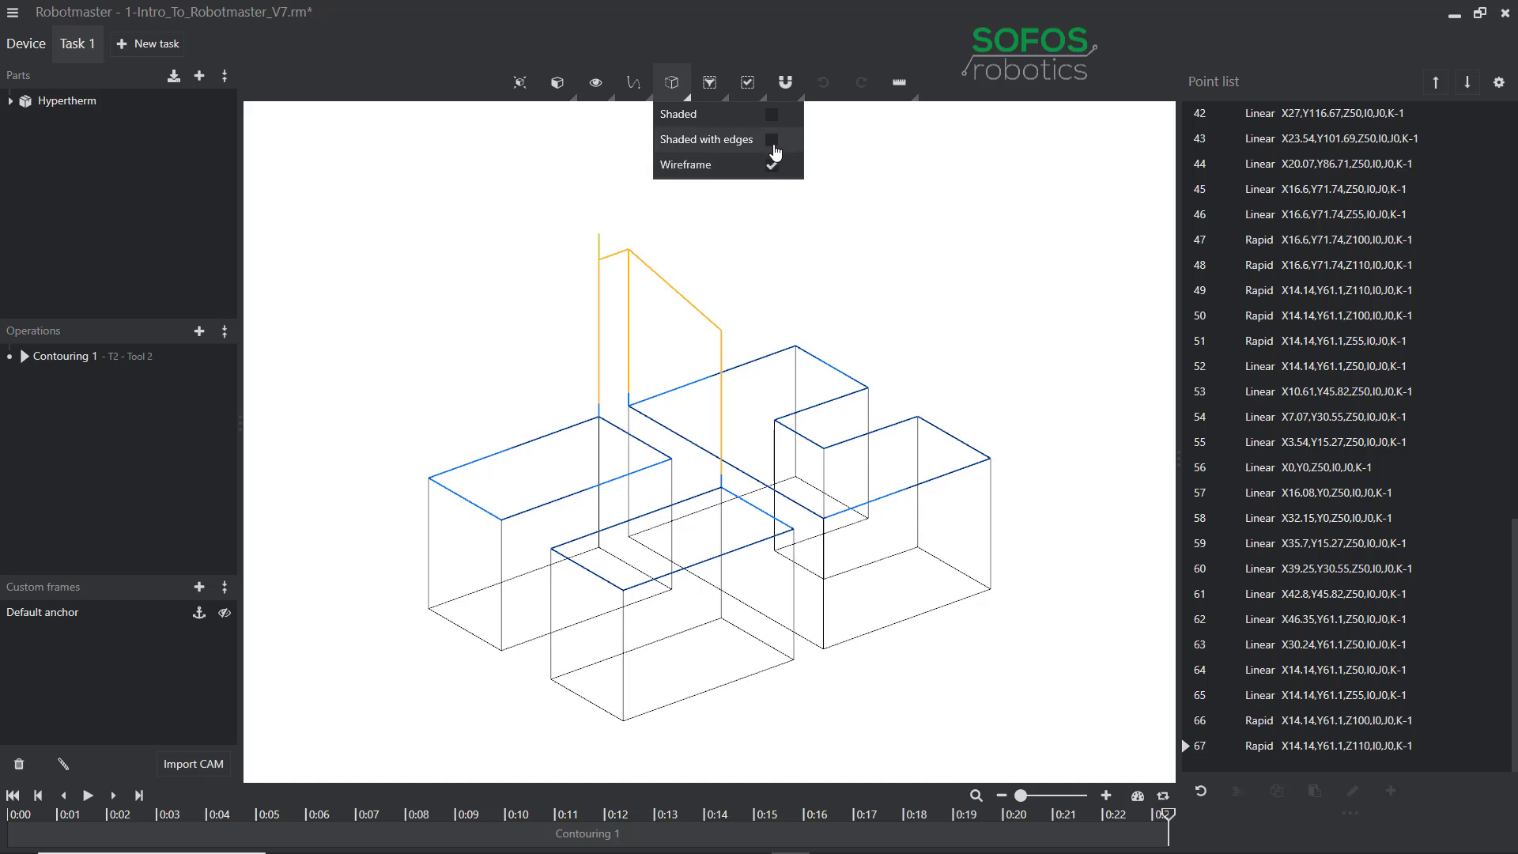
{"action": "left_click", "coordinate": [776, 153]}
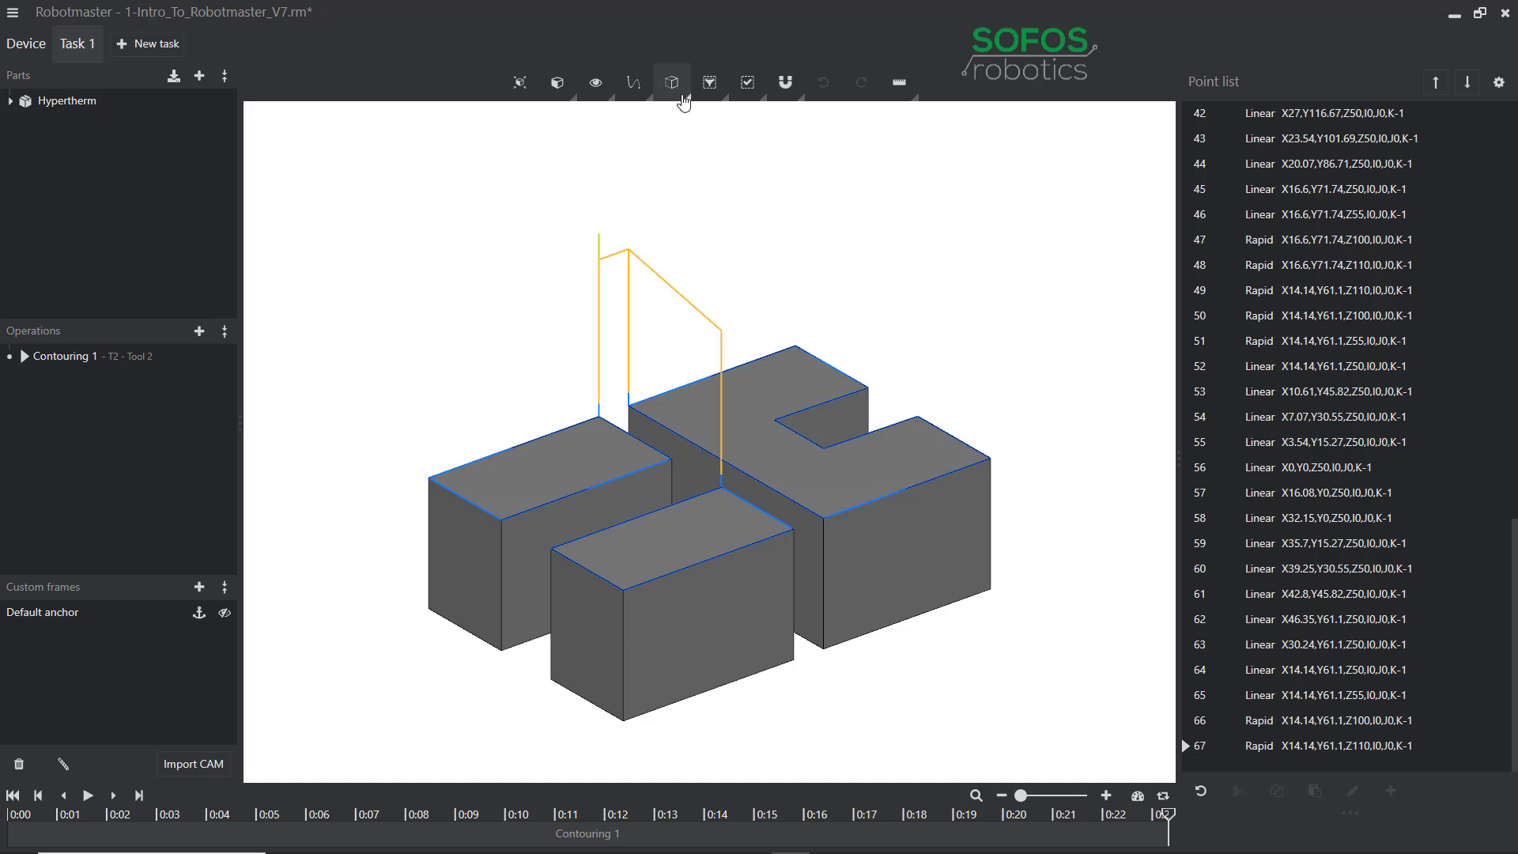
Sample the L-part's top-face colour with the Filter color eyedropper and enable By Color selection.
{"action": "left_click", "coordinate": [722, 97]}
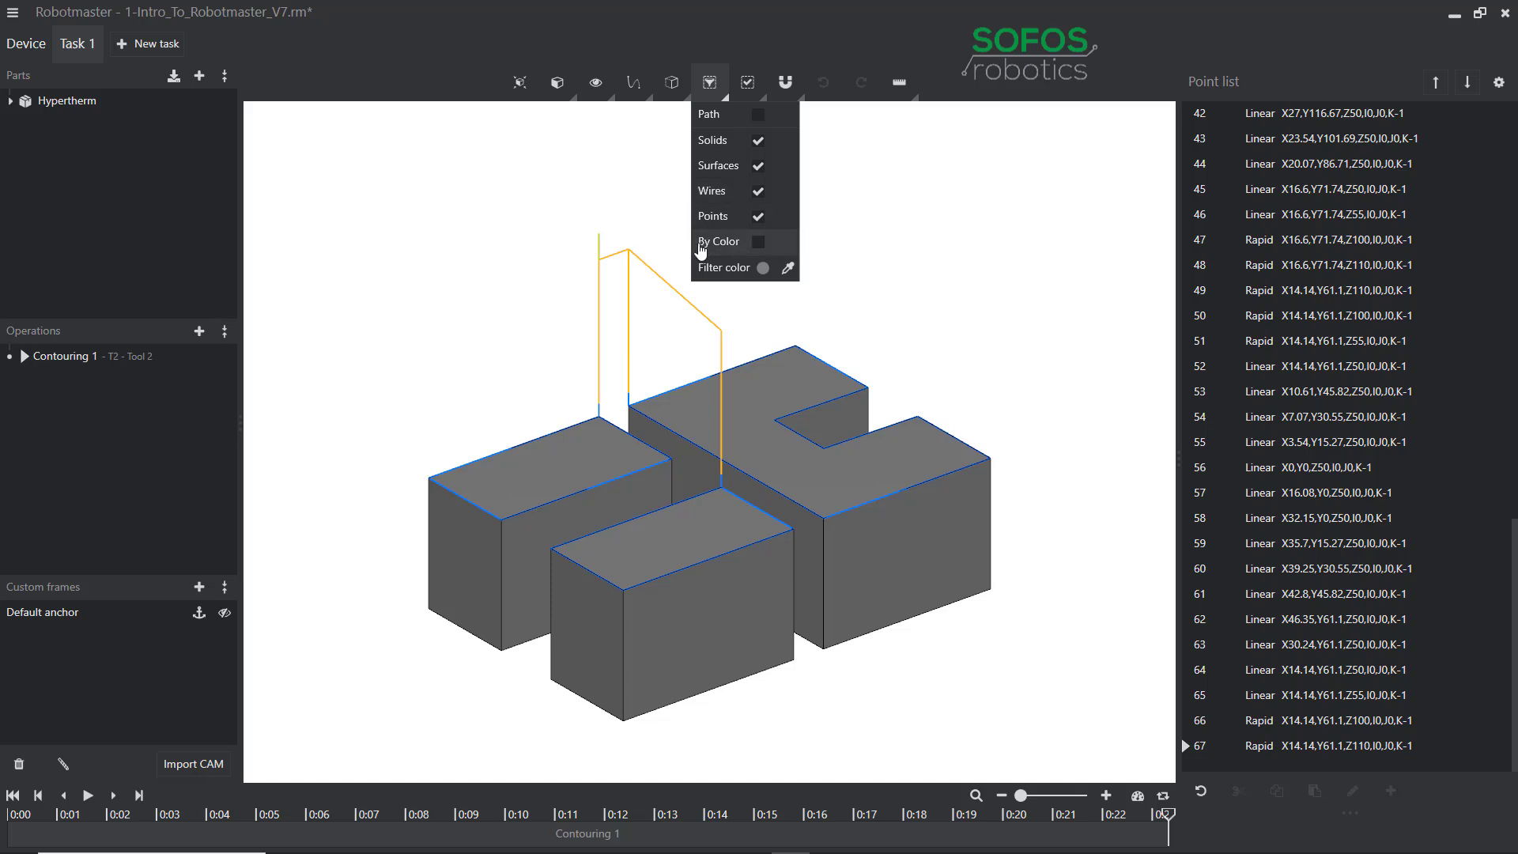
{"action": "left_click", "coordinate": [789, 269]}
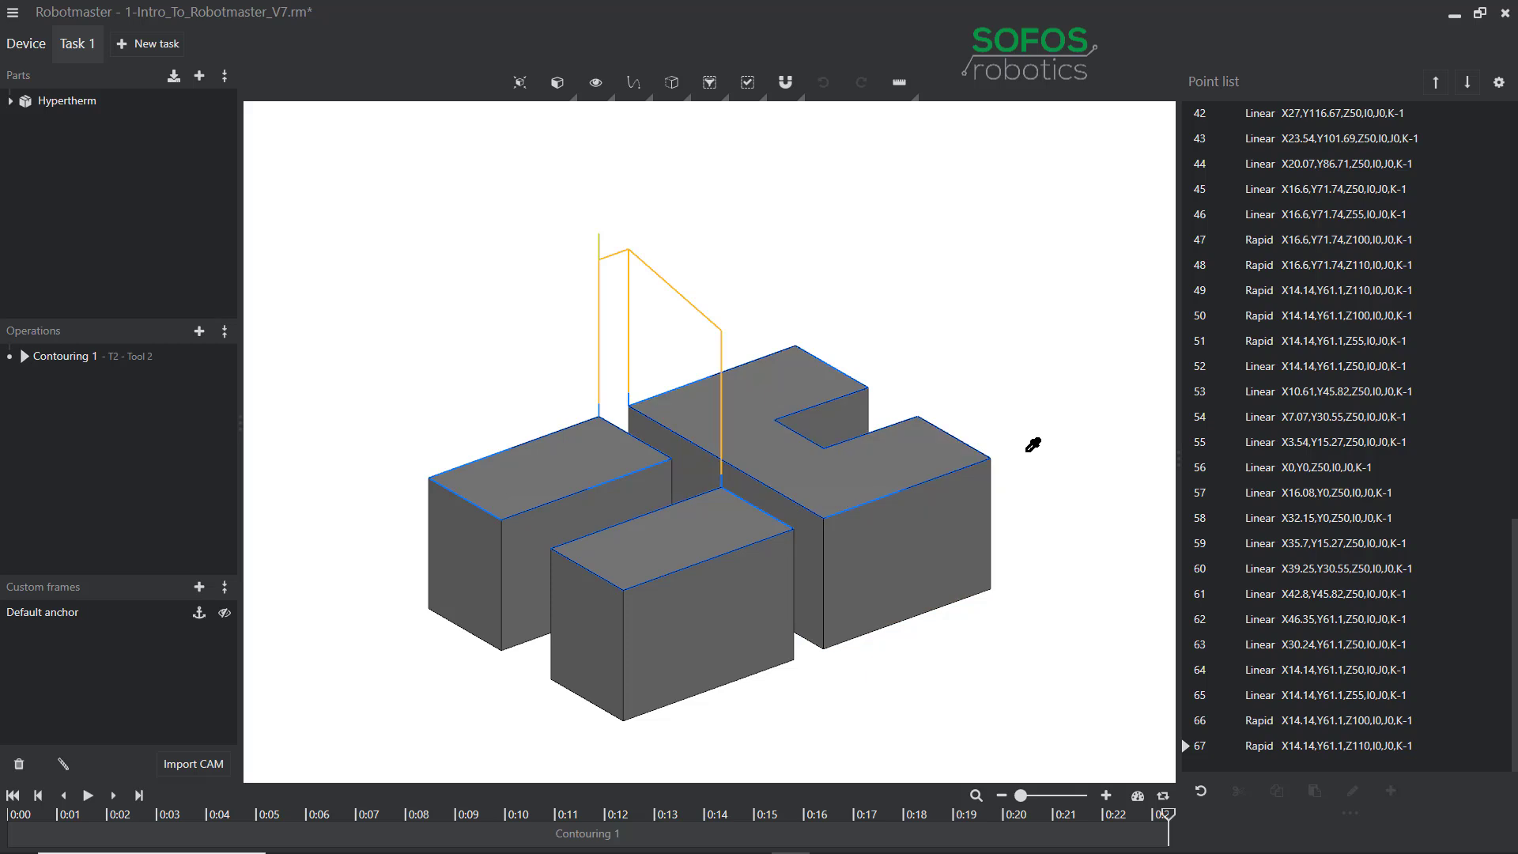
{"action": "left_click", "coordinate": [923, 453]}
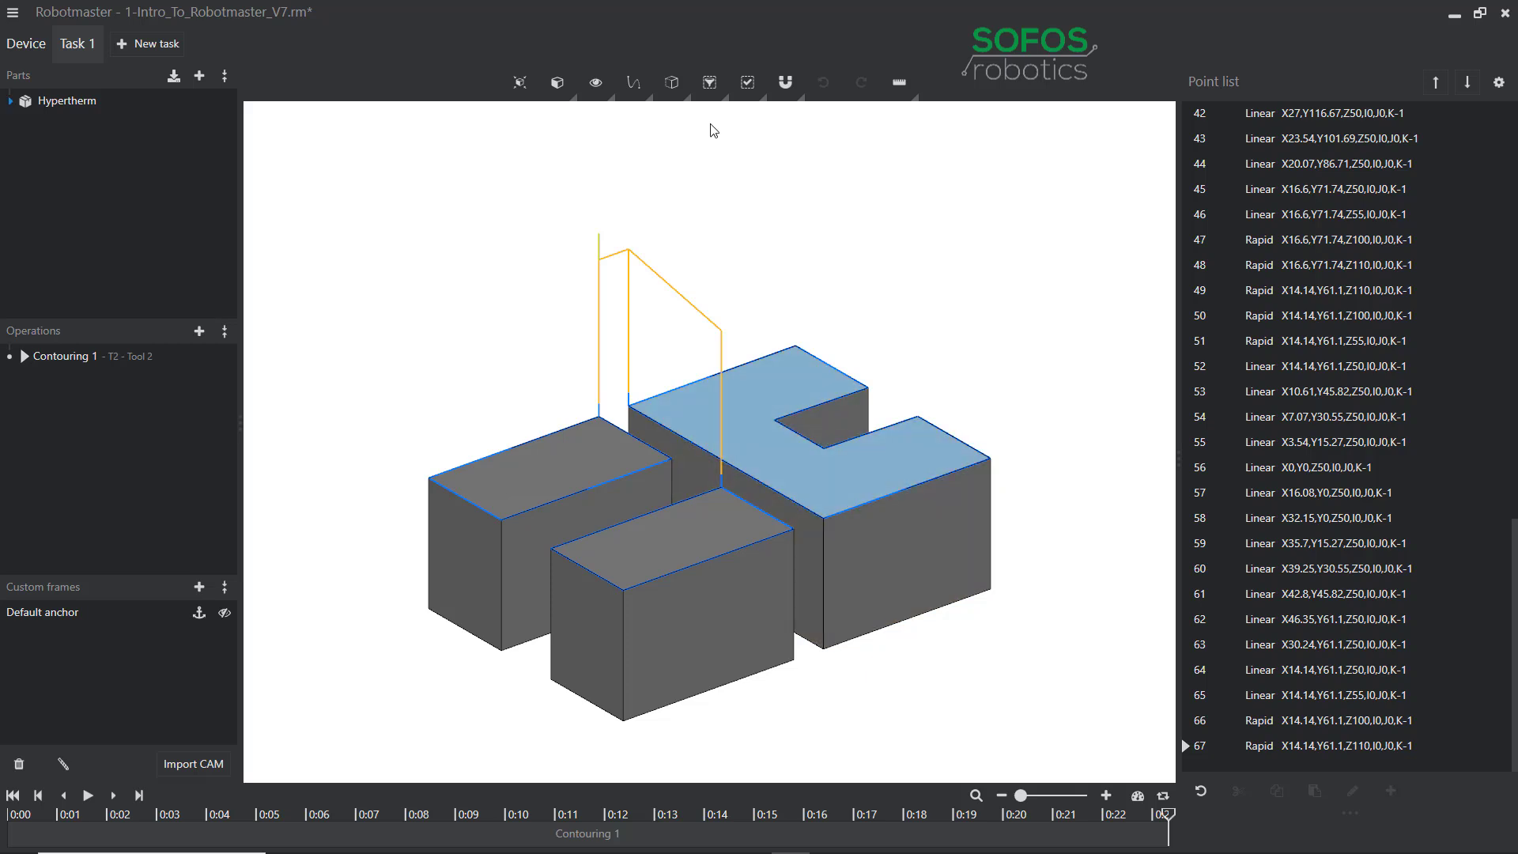
{"action": "left_click", "coordinate": [709, 82]}
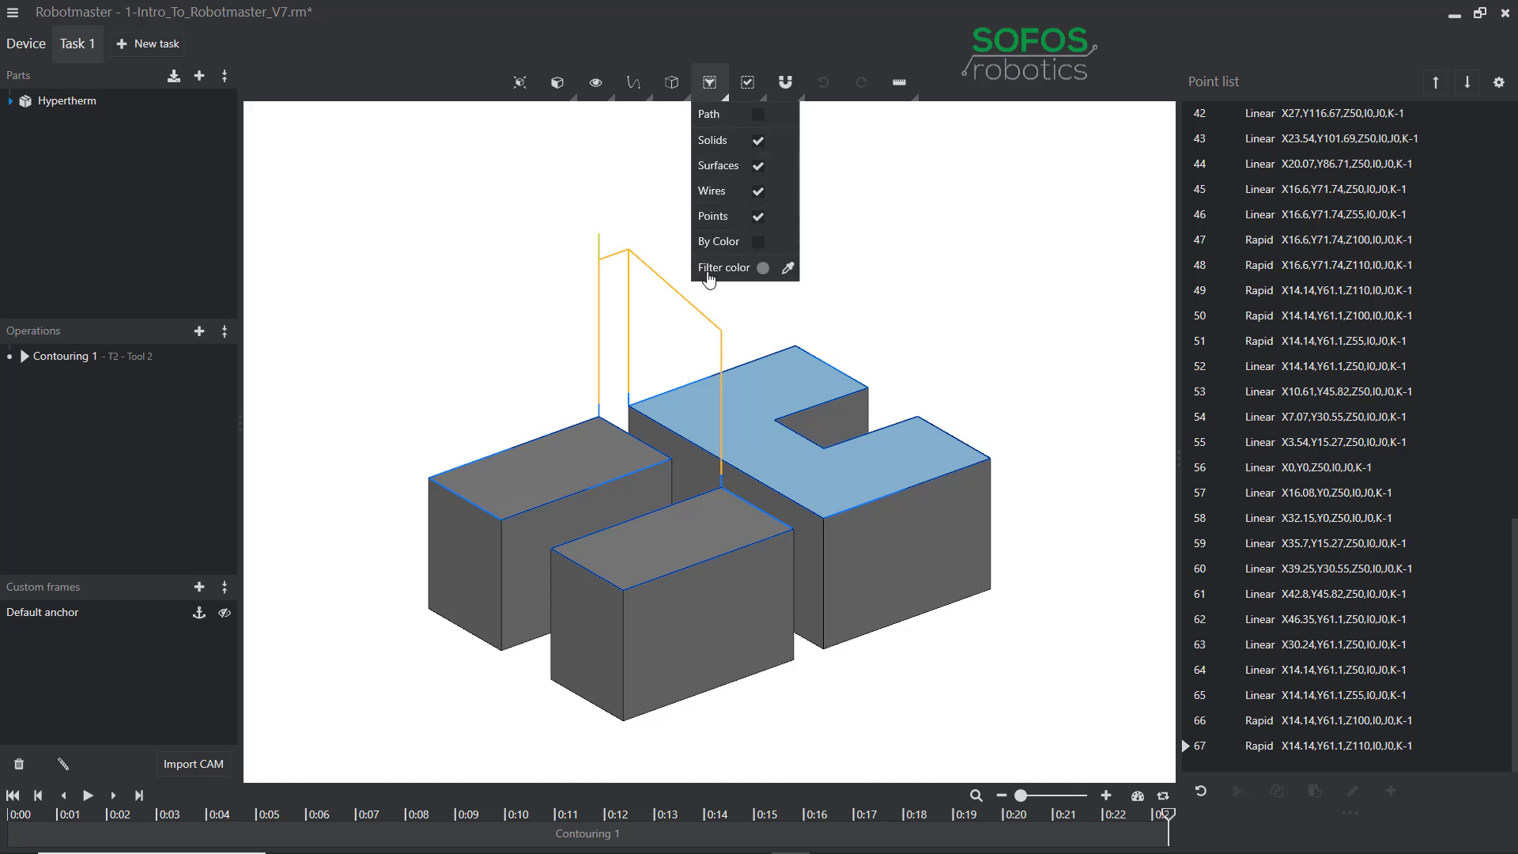
{"action": "left_click", "coordinate": [758, 242]}
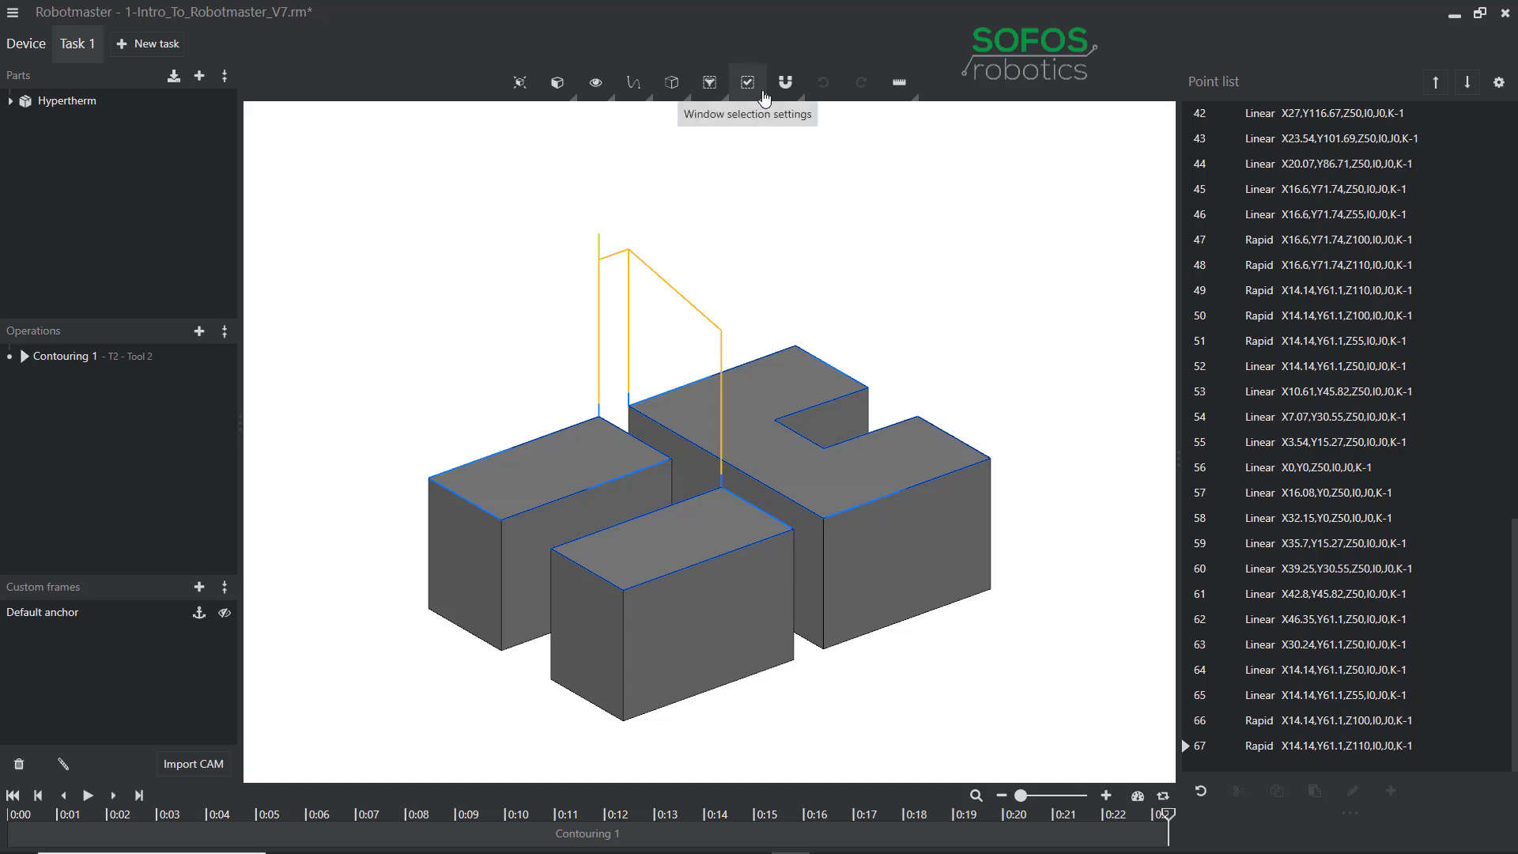
Window-select all parts, clear them, then enable Boundary and disable Inside window selection.
{"action": "left_click", "coordinate": [764, 97]}
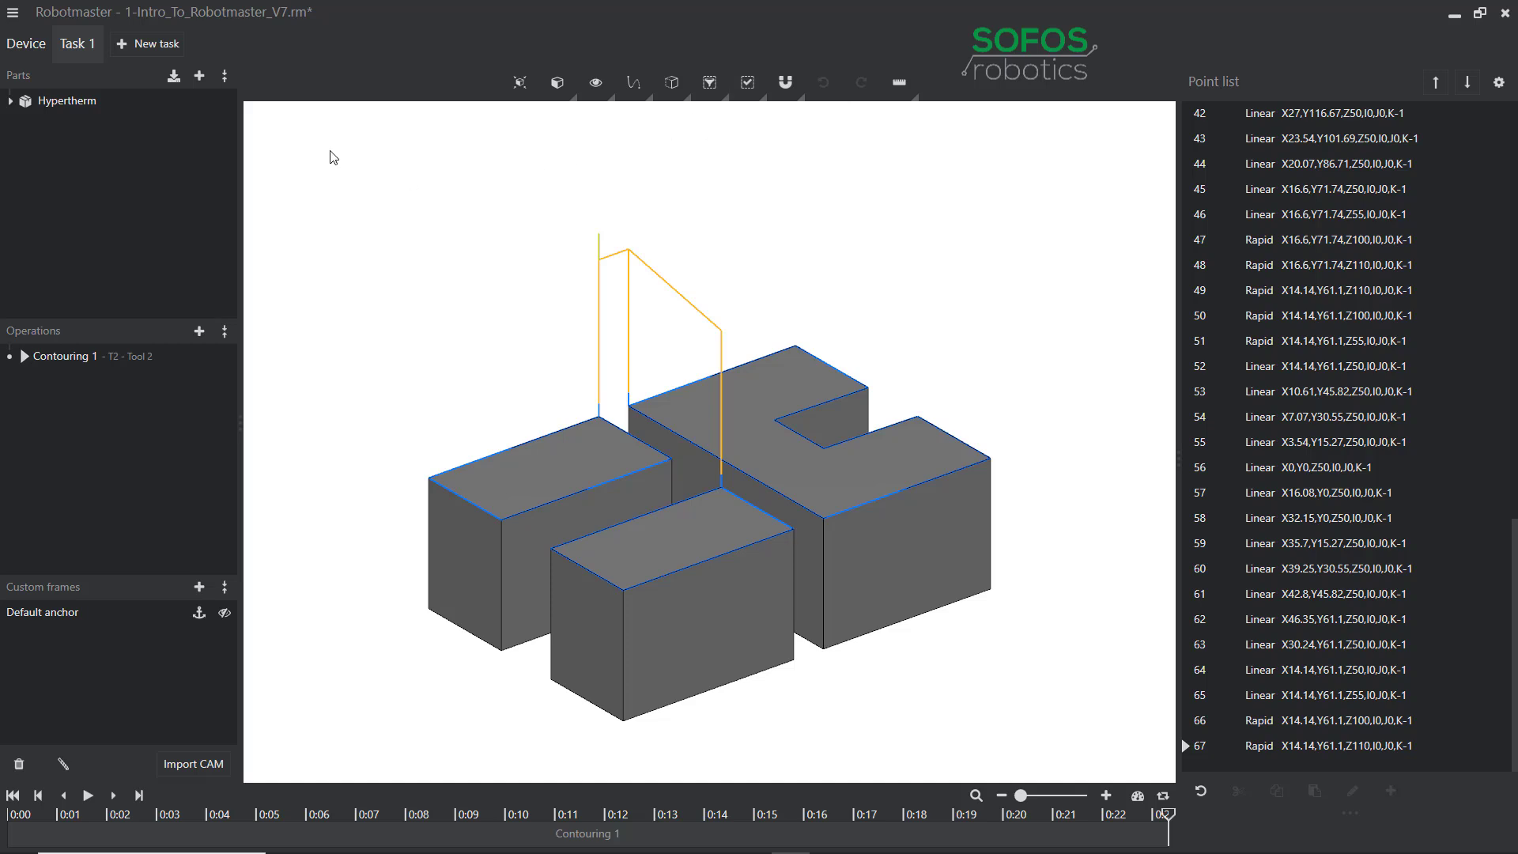
{"action": "left_click_drag", "start_coordinate": [331, 152], "coordinate": [1126, 747]}
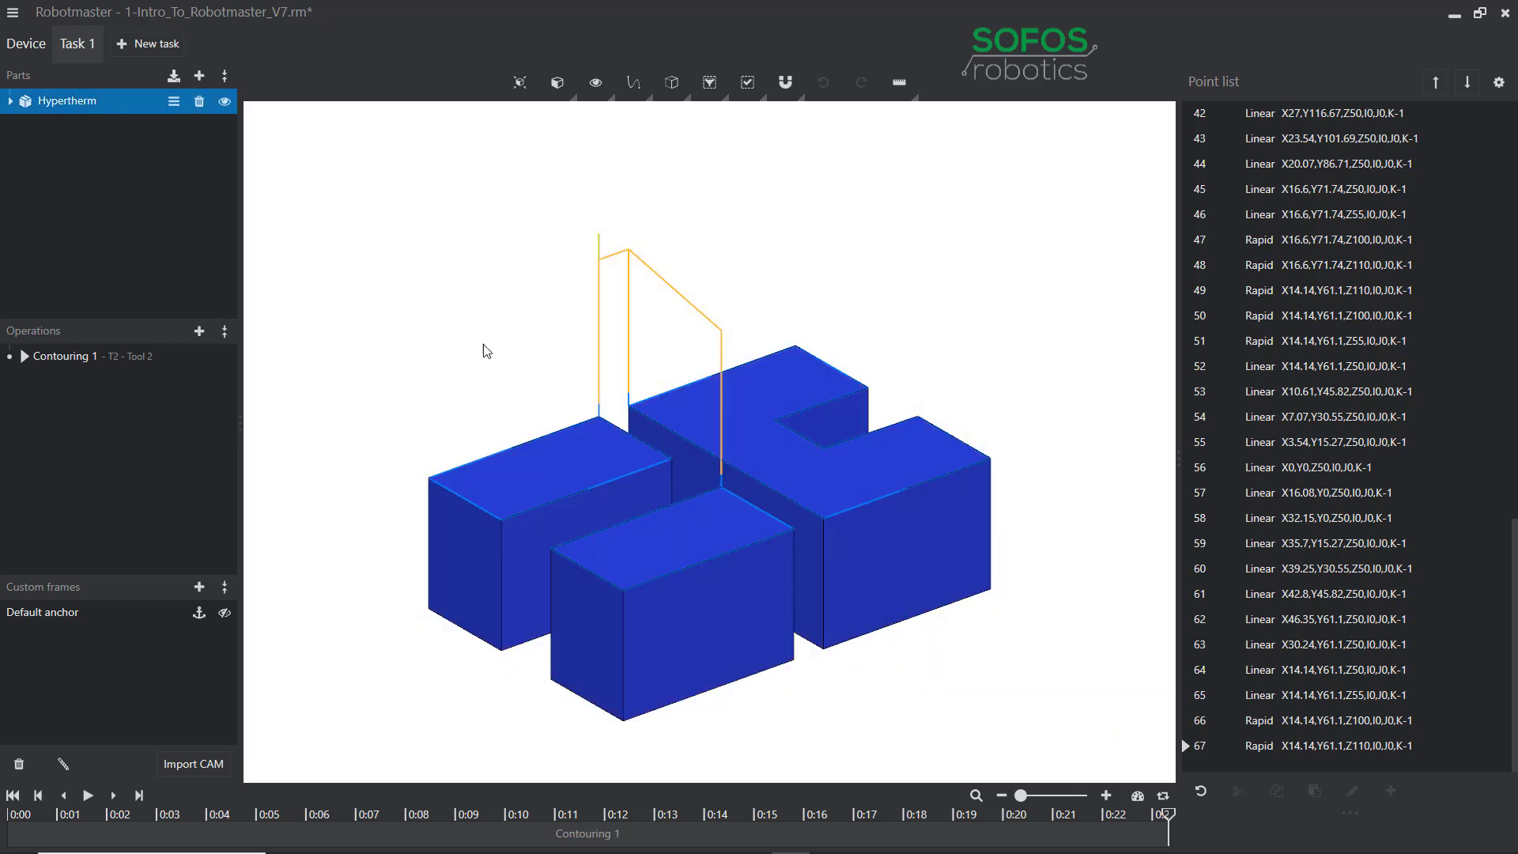
{"action": "left_click", "coordinate": [484, 297]}
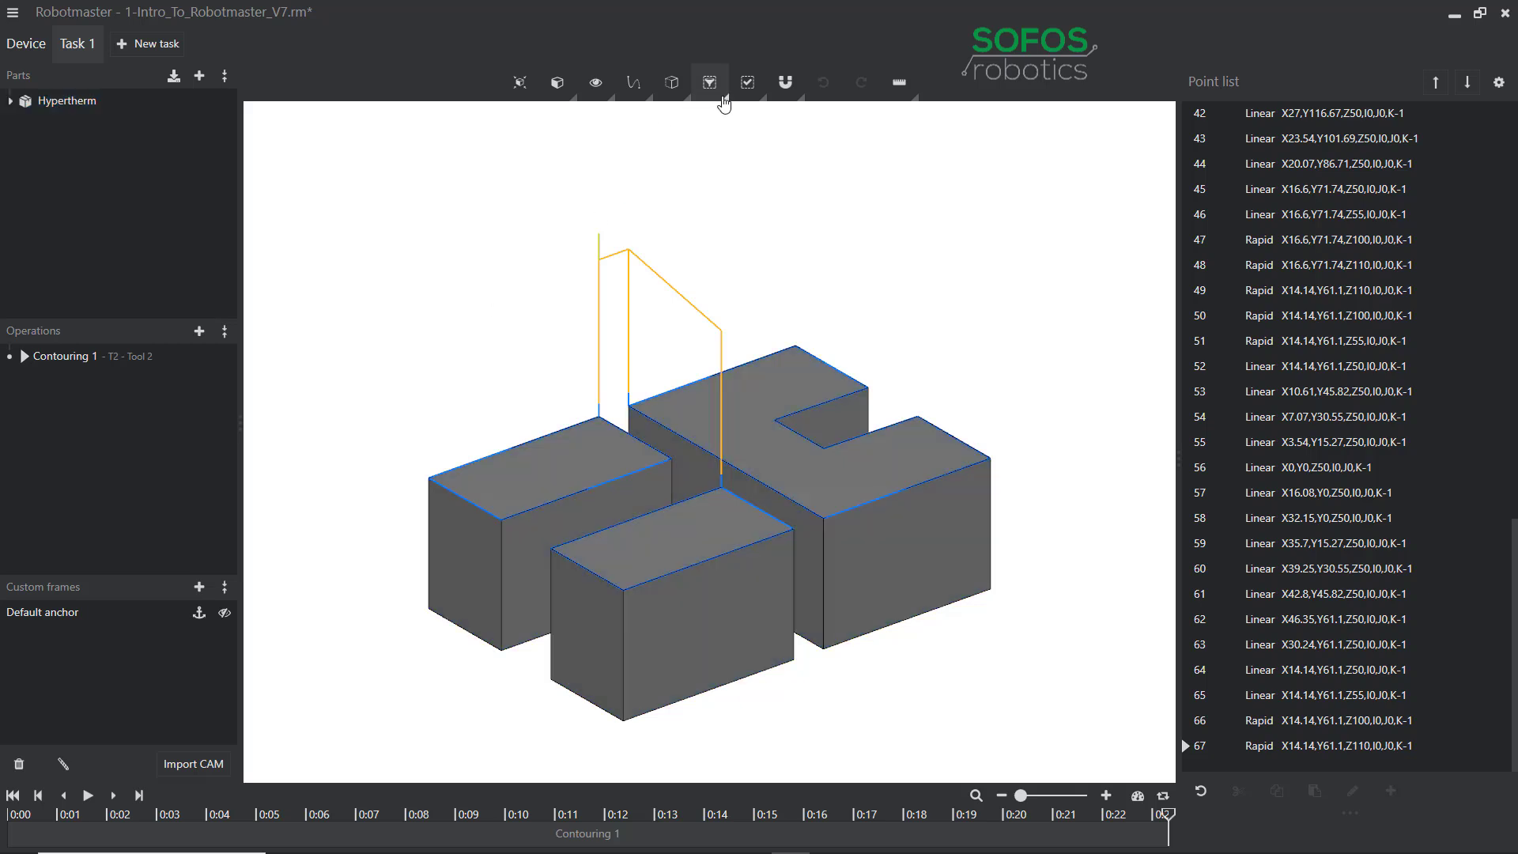
{"action": "left_click", "coordinate": [761, 98]}
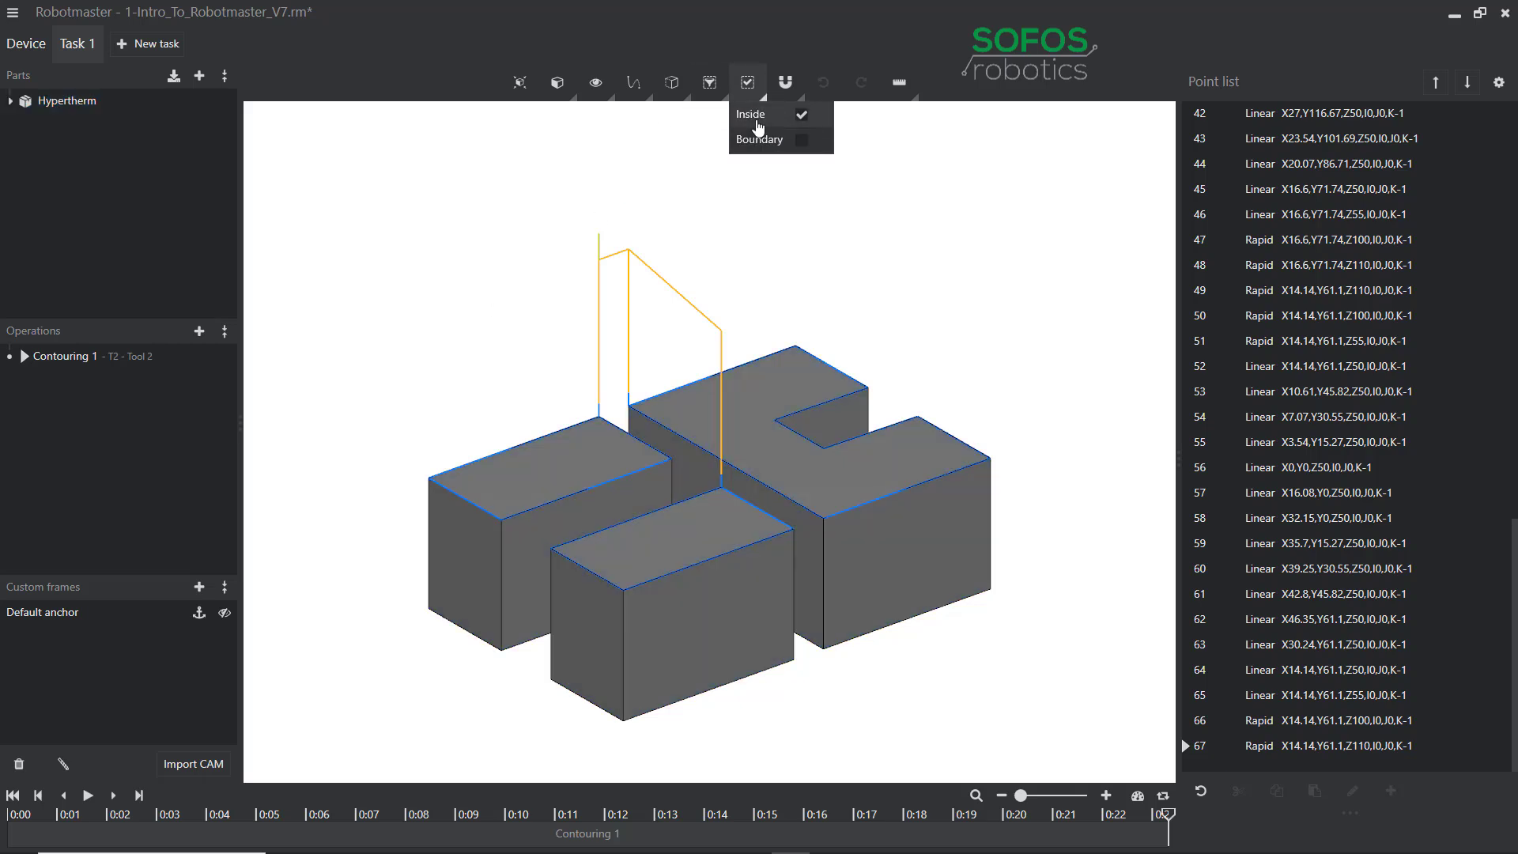
{"action": "left_click", "coordinate": [802, 140]}
{"action": "left_click", "coordinate": [802, 115]}
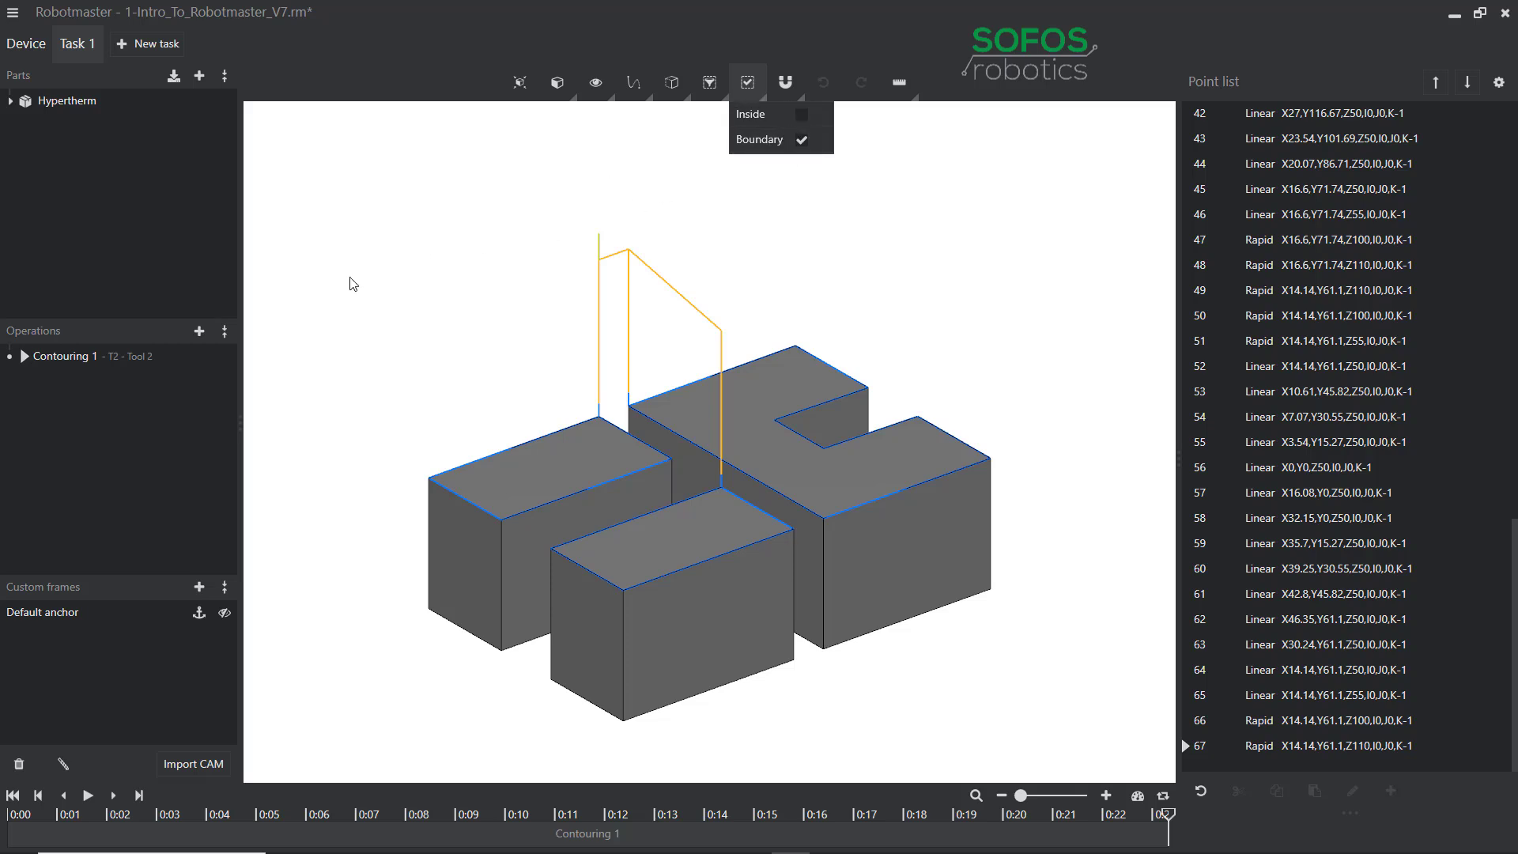
Box-select the left and front blocks, clear the selection, and switch Boundary off.
{"action": "left_click_drag", "start_coordinate": [369, 241], "coordinate": [482, 562]}
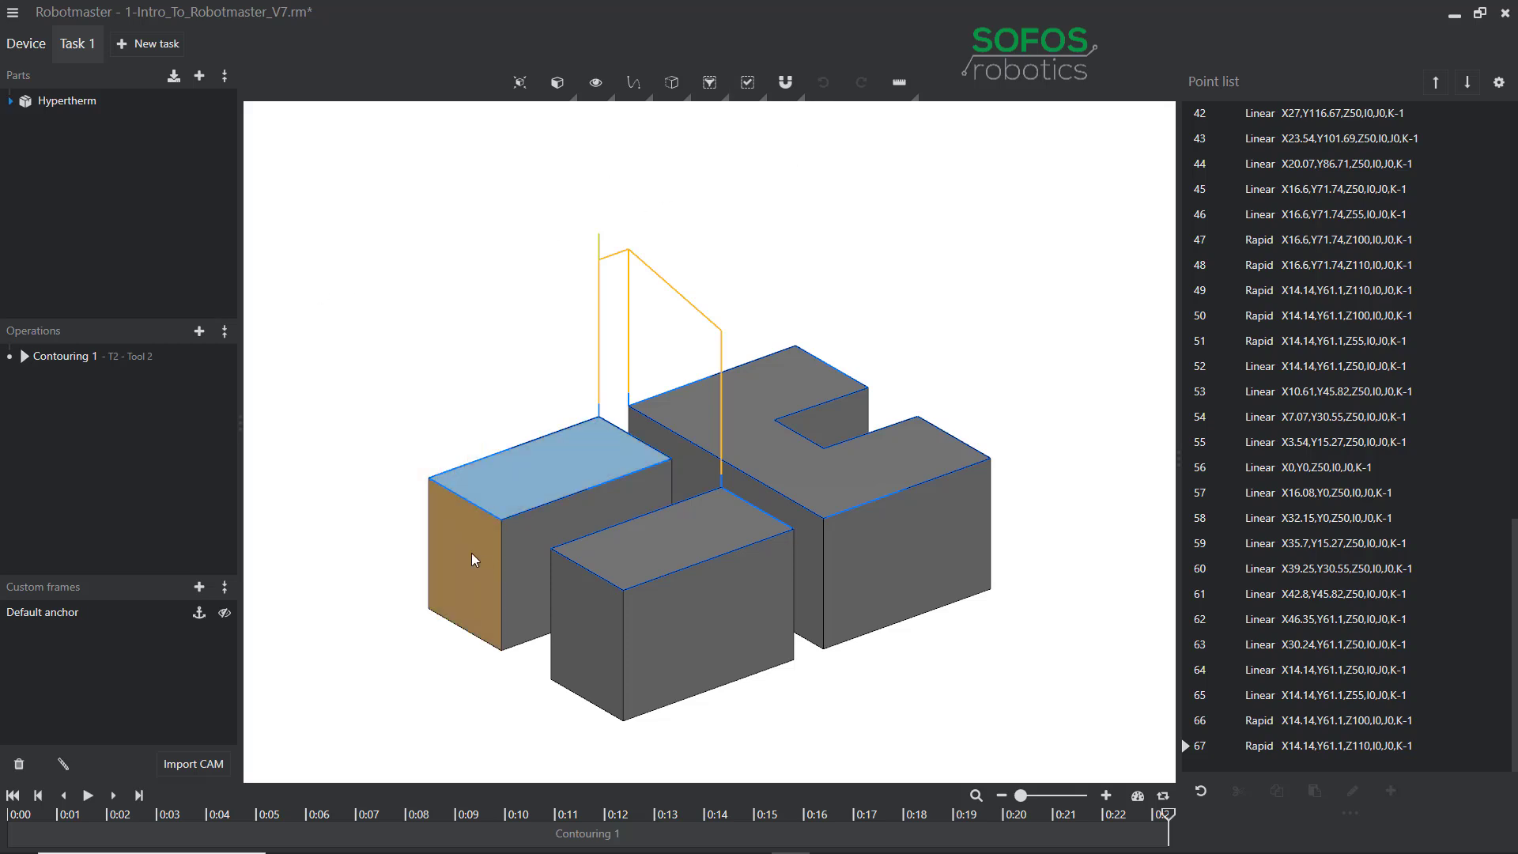
{"action": "left_click_drag", "start_coordinate": [406, 340], "coordinate": [593, 624]}
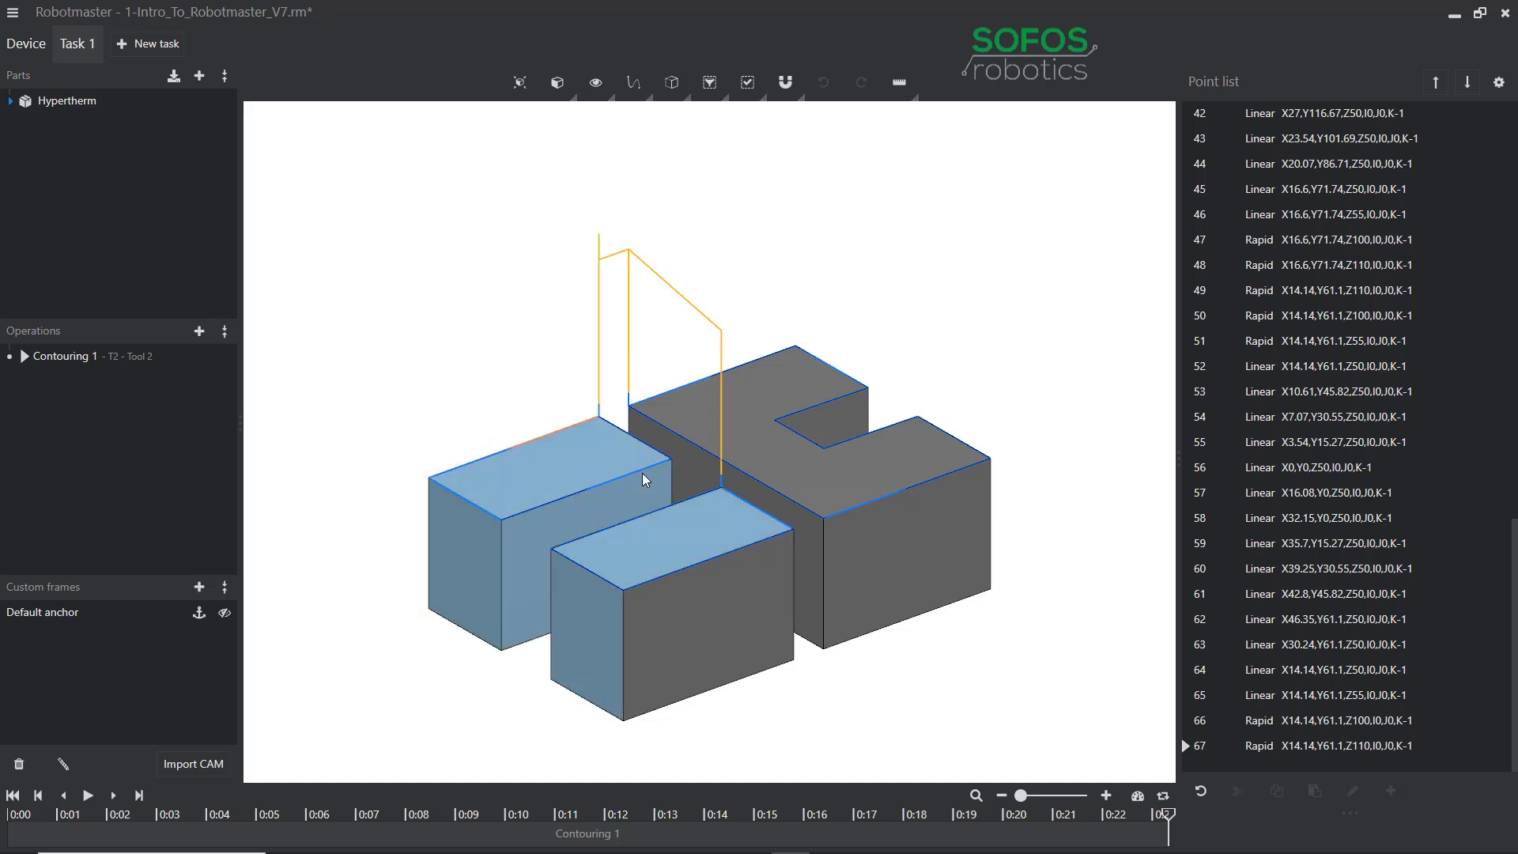
{"action": "left_click", "coordinate": [766, 227]}
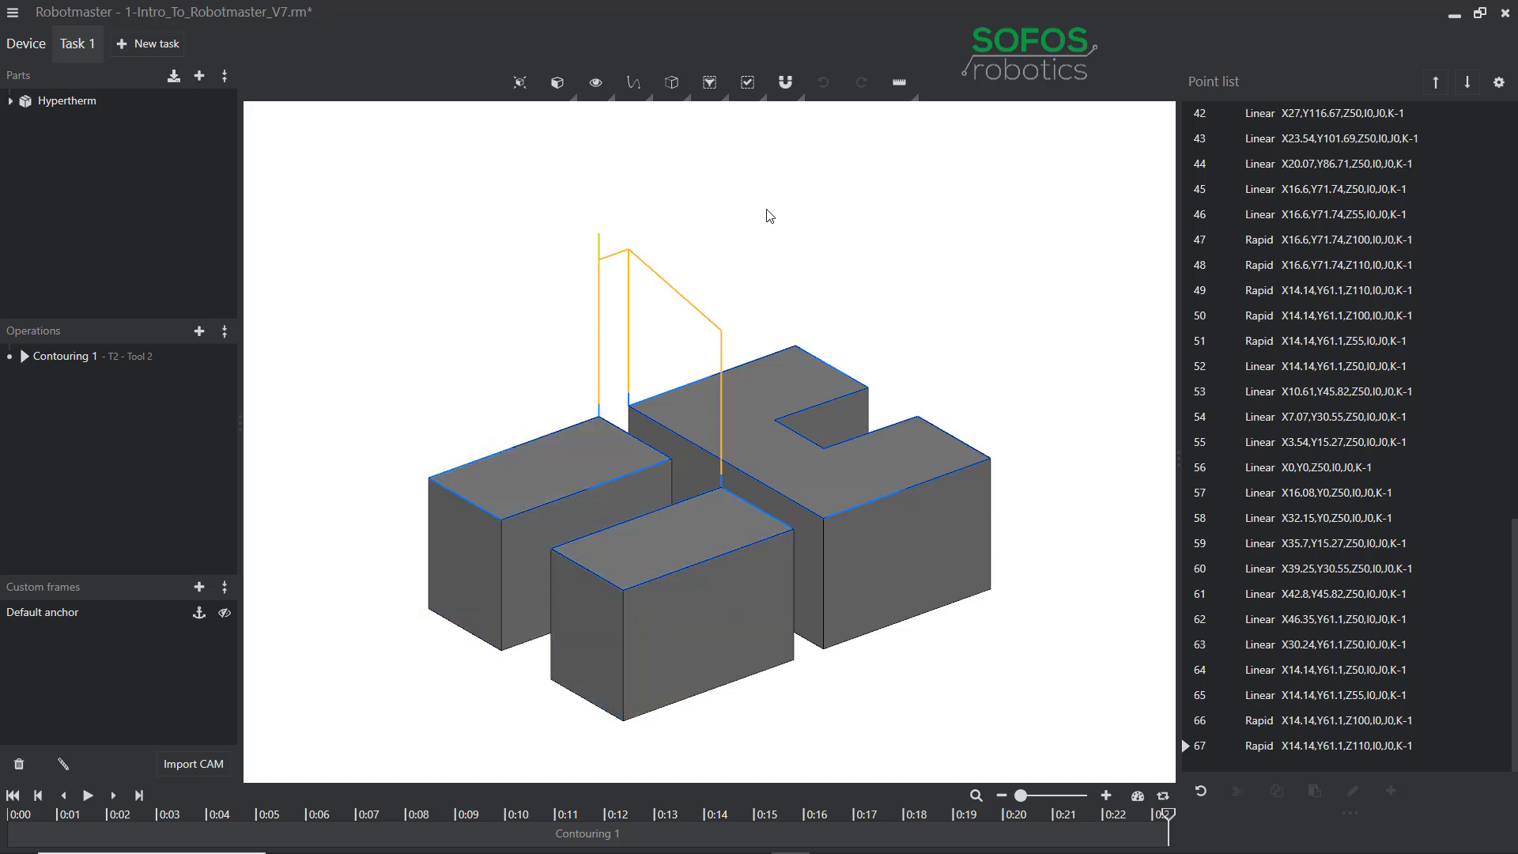
{"action": "mouse_move", "coordinate": [794, 91]}
{"action": "mouse_move", "coordinate": [747, 82]}
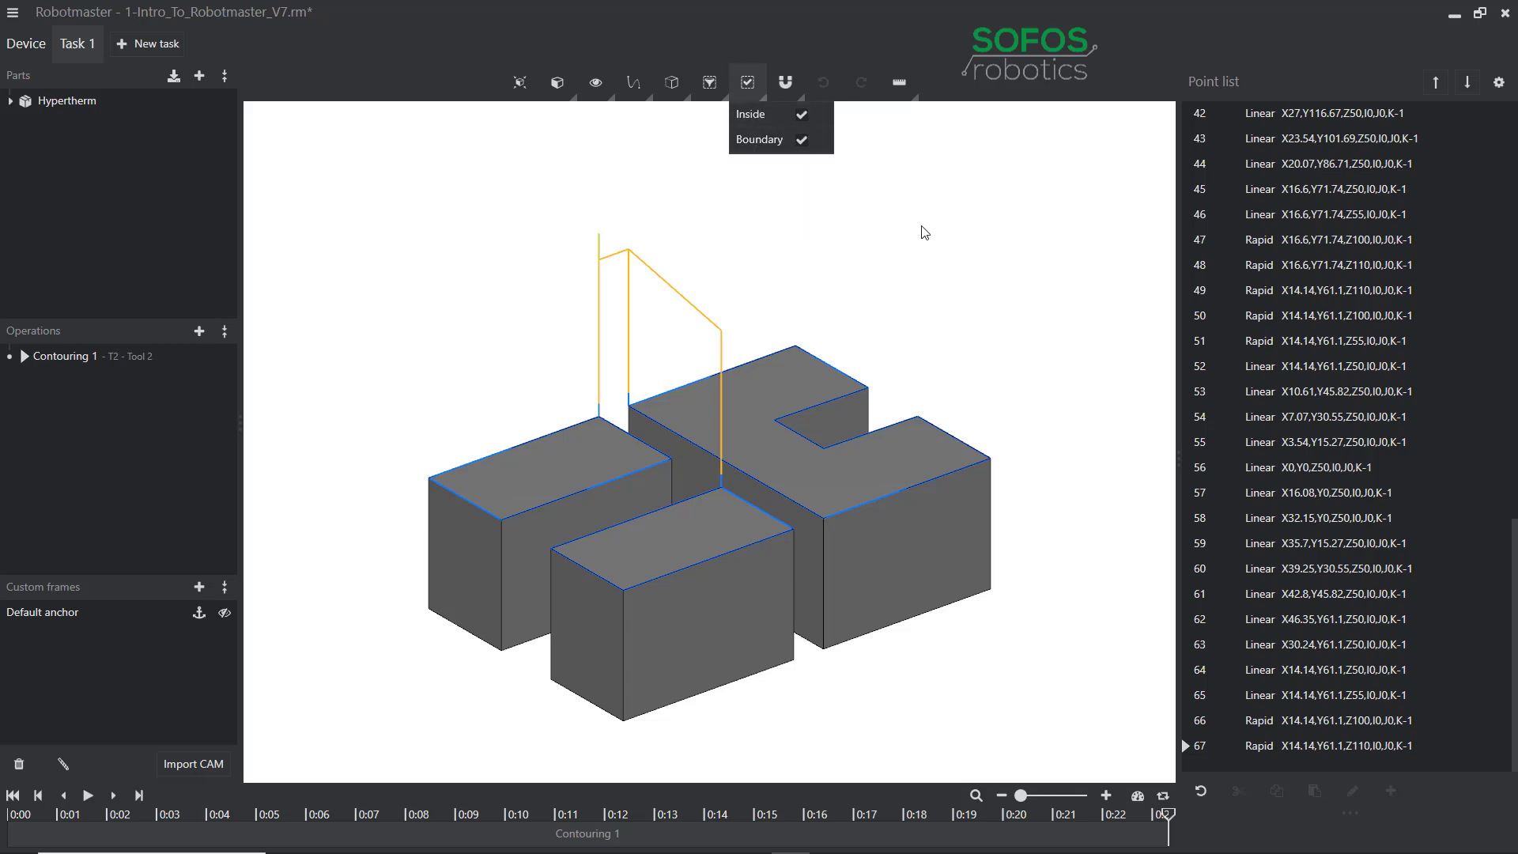
{"action": "left_click", "coordinate": [802, 140]}
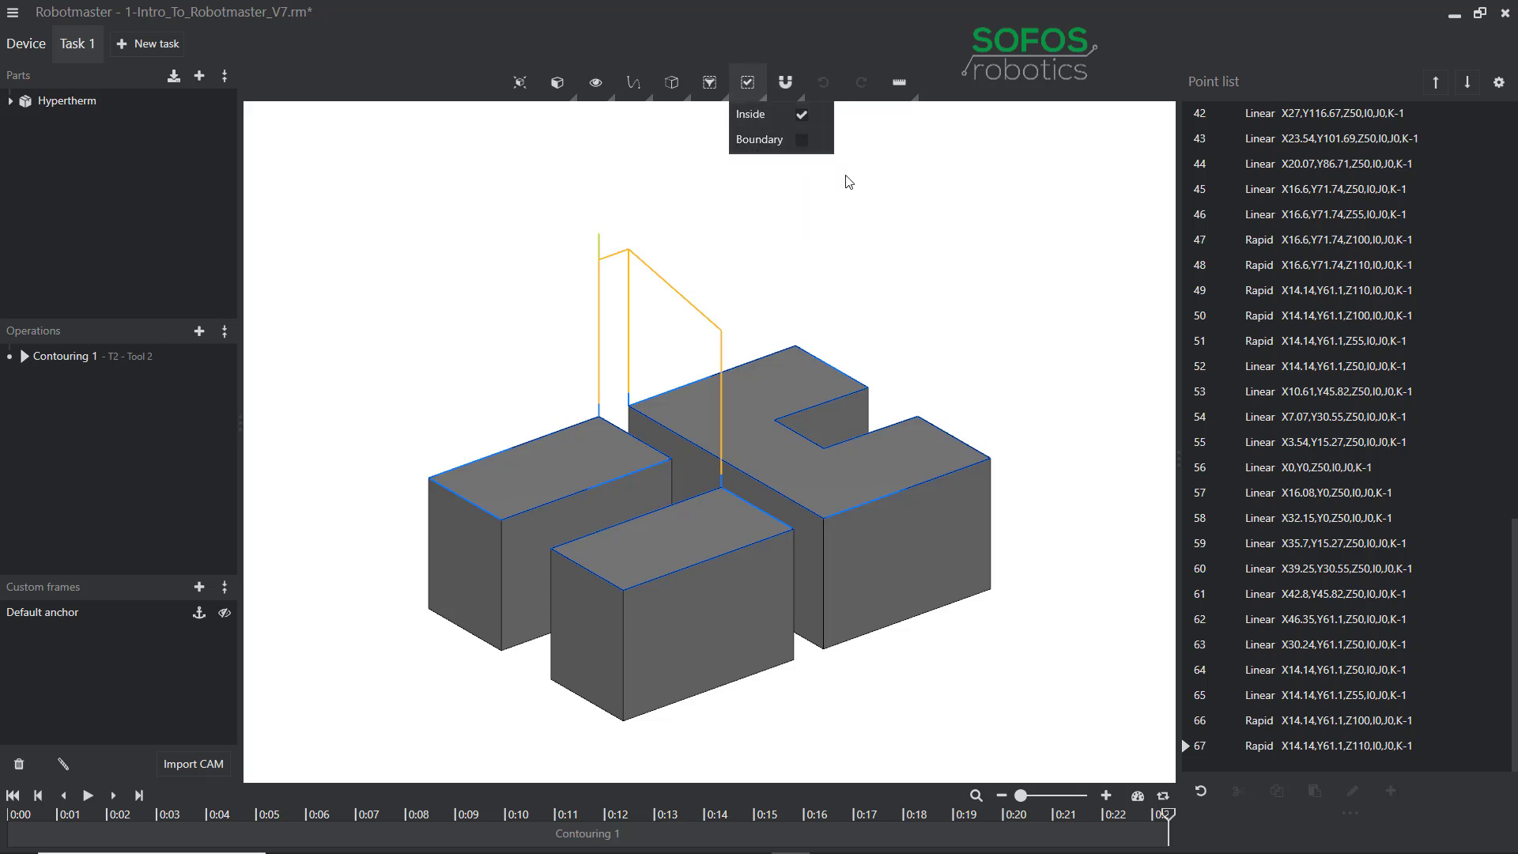
Toggle end-point snapping, measure 135.16mm between two block corners, then reset the measurement.
{"action": "left_click", "coordinate": [801, 96]}
{"action": "left_click", "coordinate": [883, 117]}
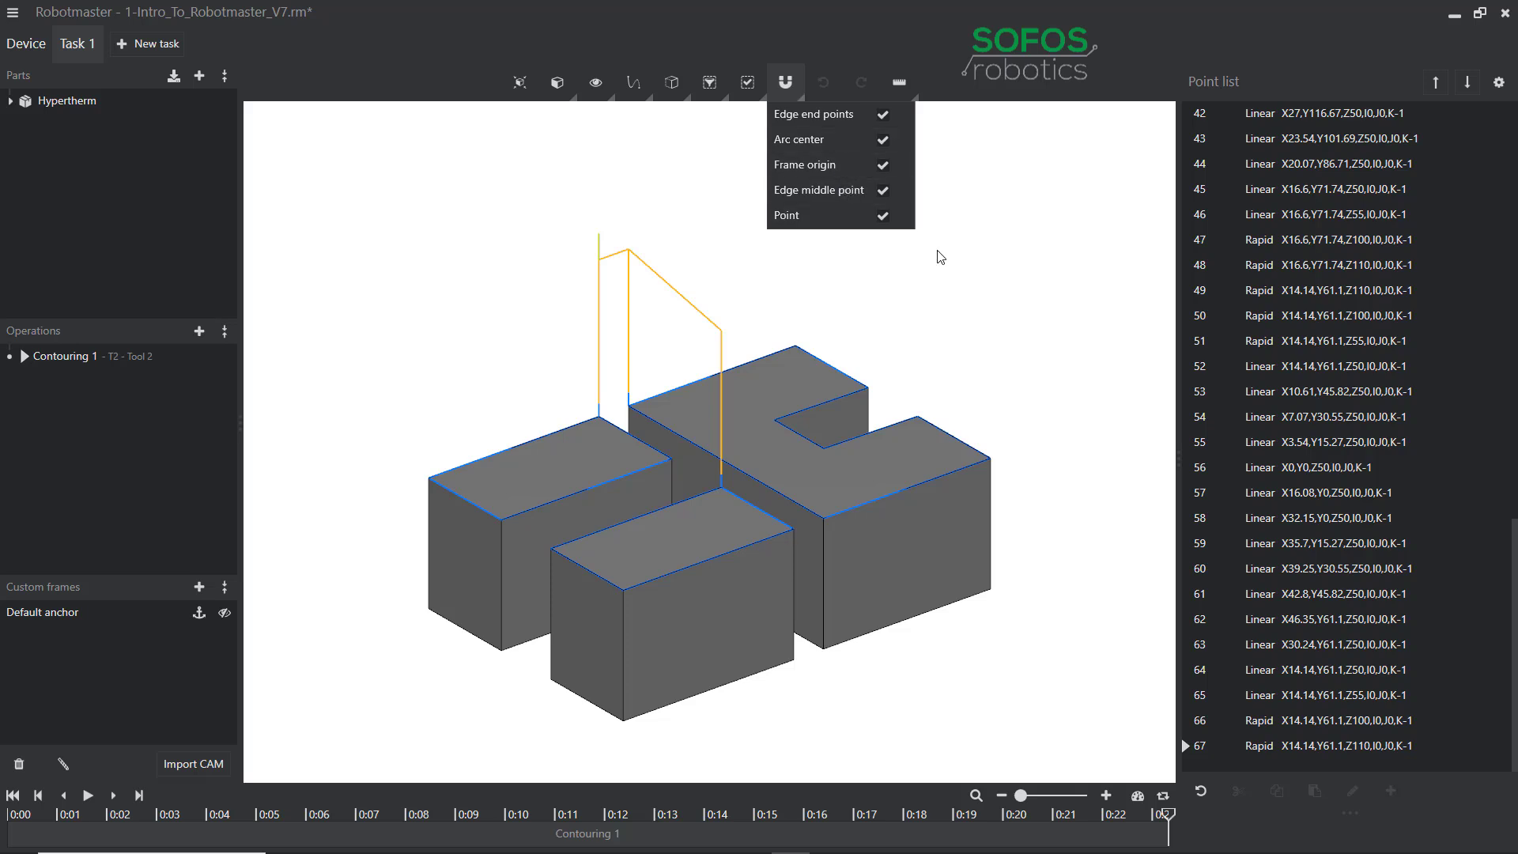
{"action": "left_click", "coordinate": [915, 99]}
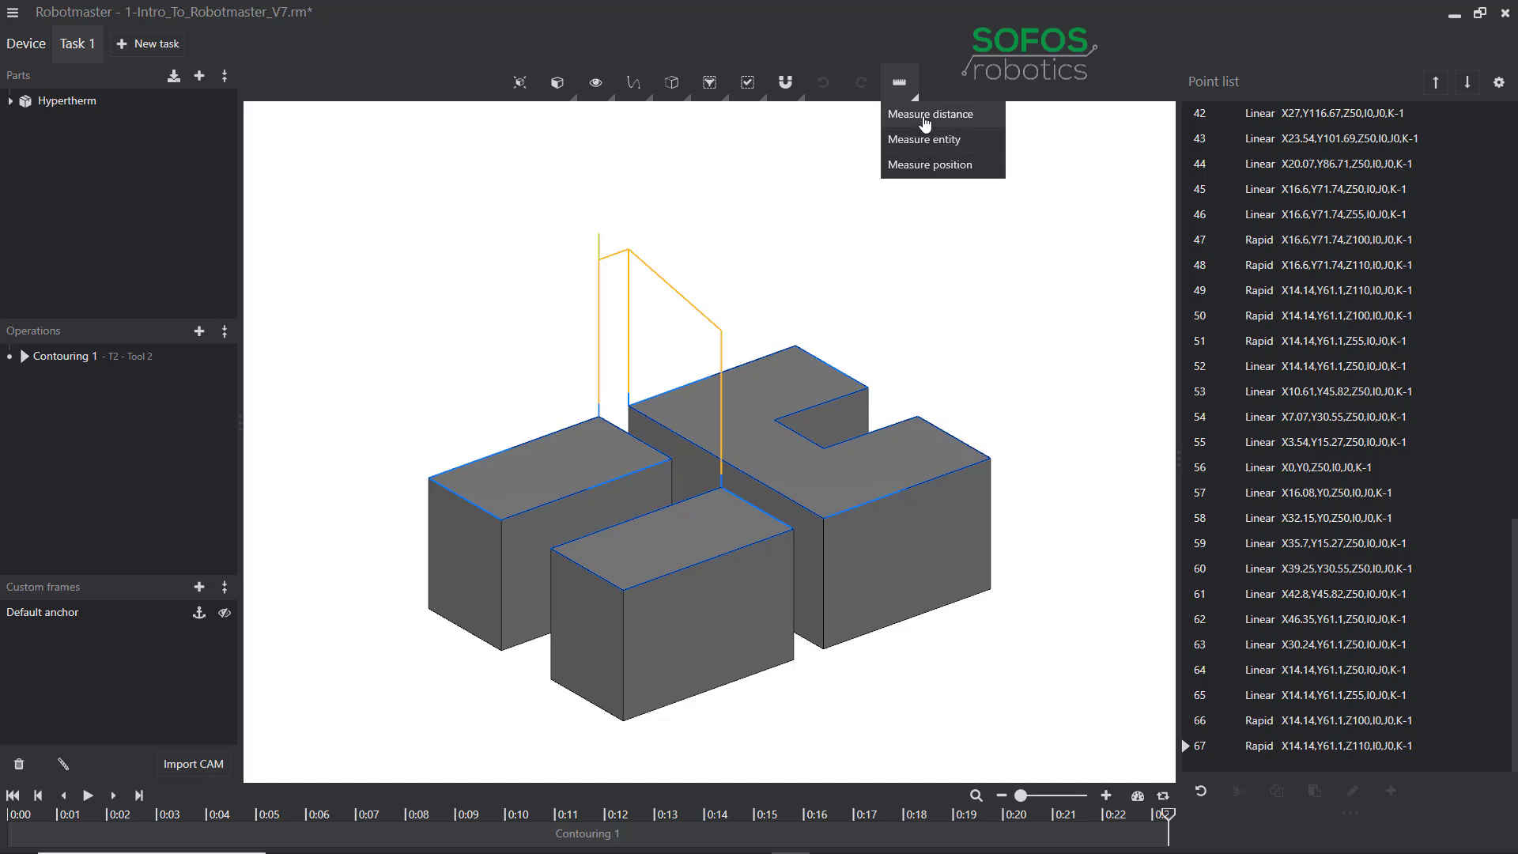
{"action": "left_click", "coordinate": [925, 118]}
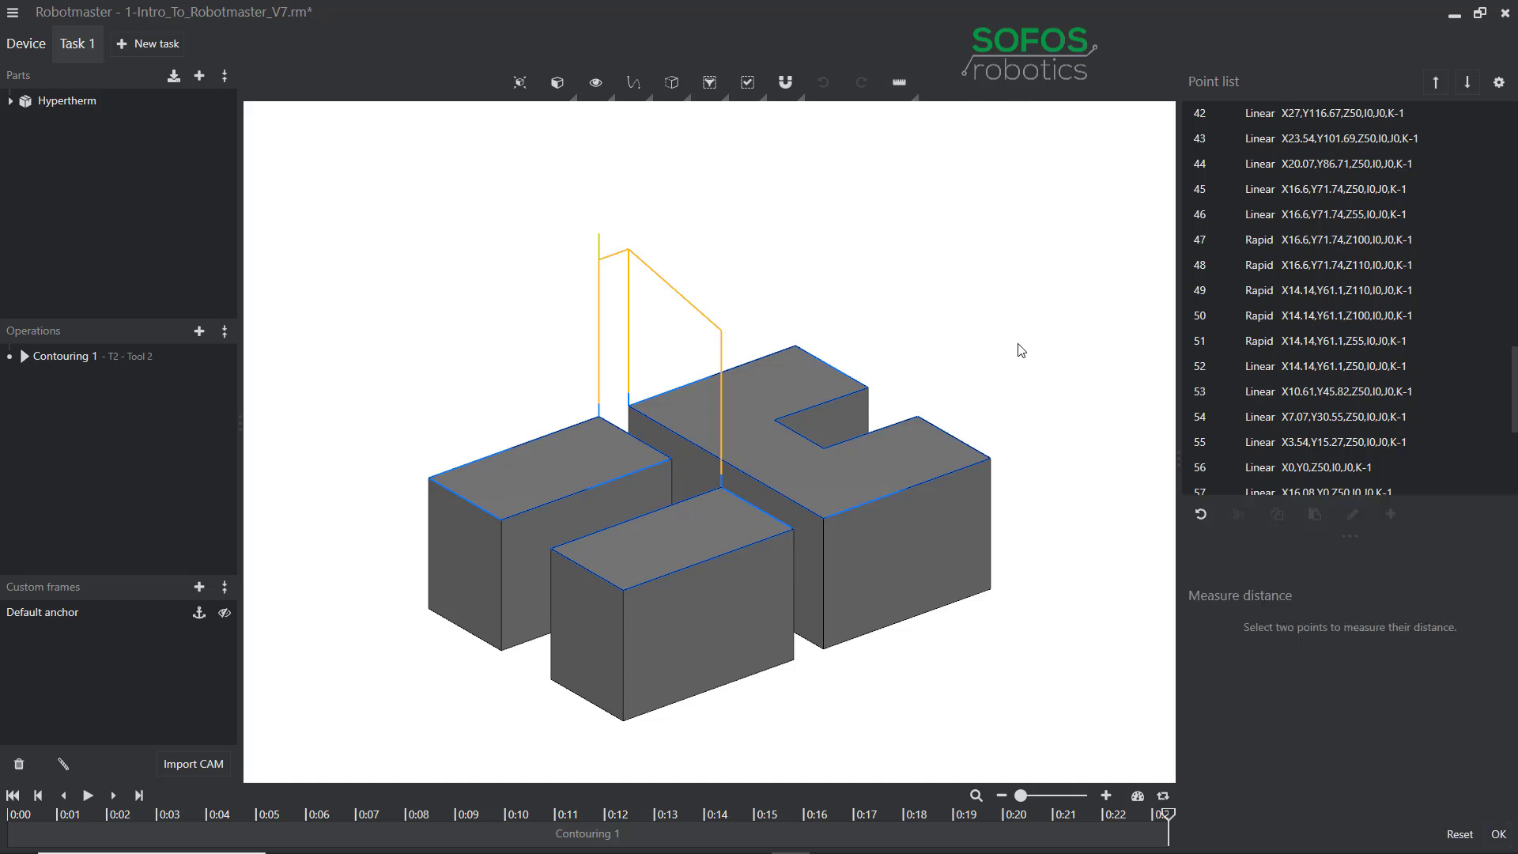
{"action": "left_click", "coordinate": [991, 460]}
{"action": "left_click", "coordinate": [623, 591]}
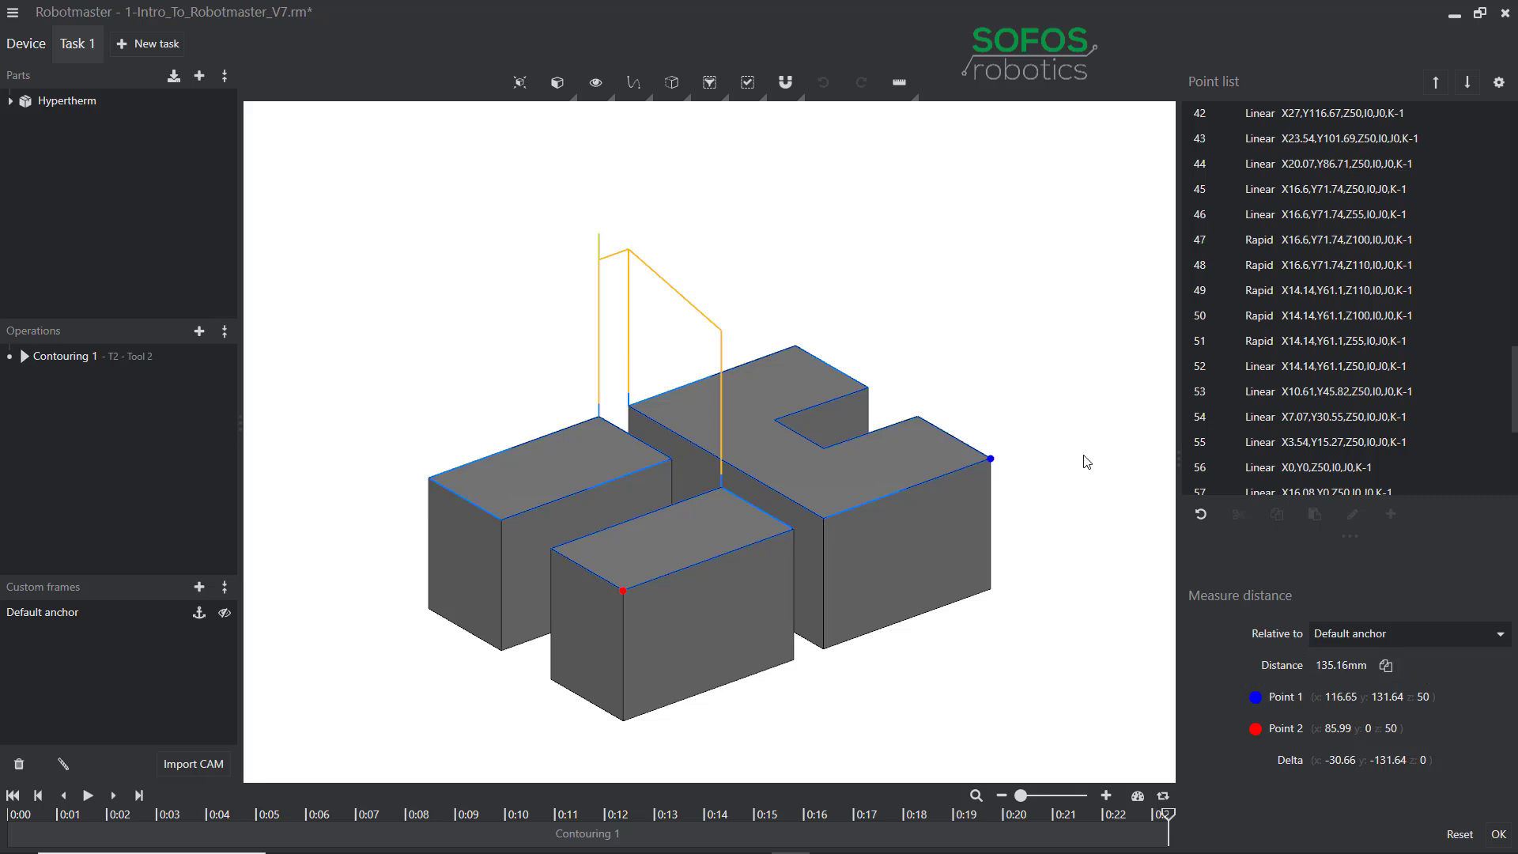
{"action": "left_click", "coordinate": [1458, 835]}
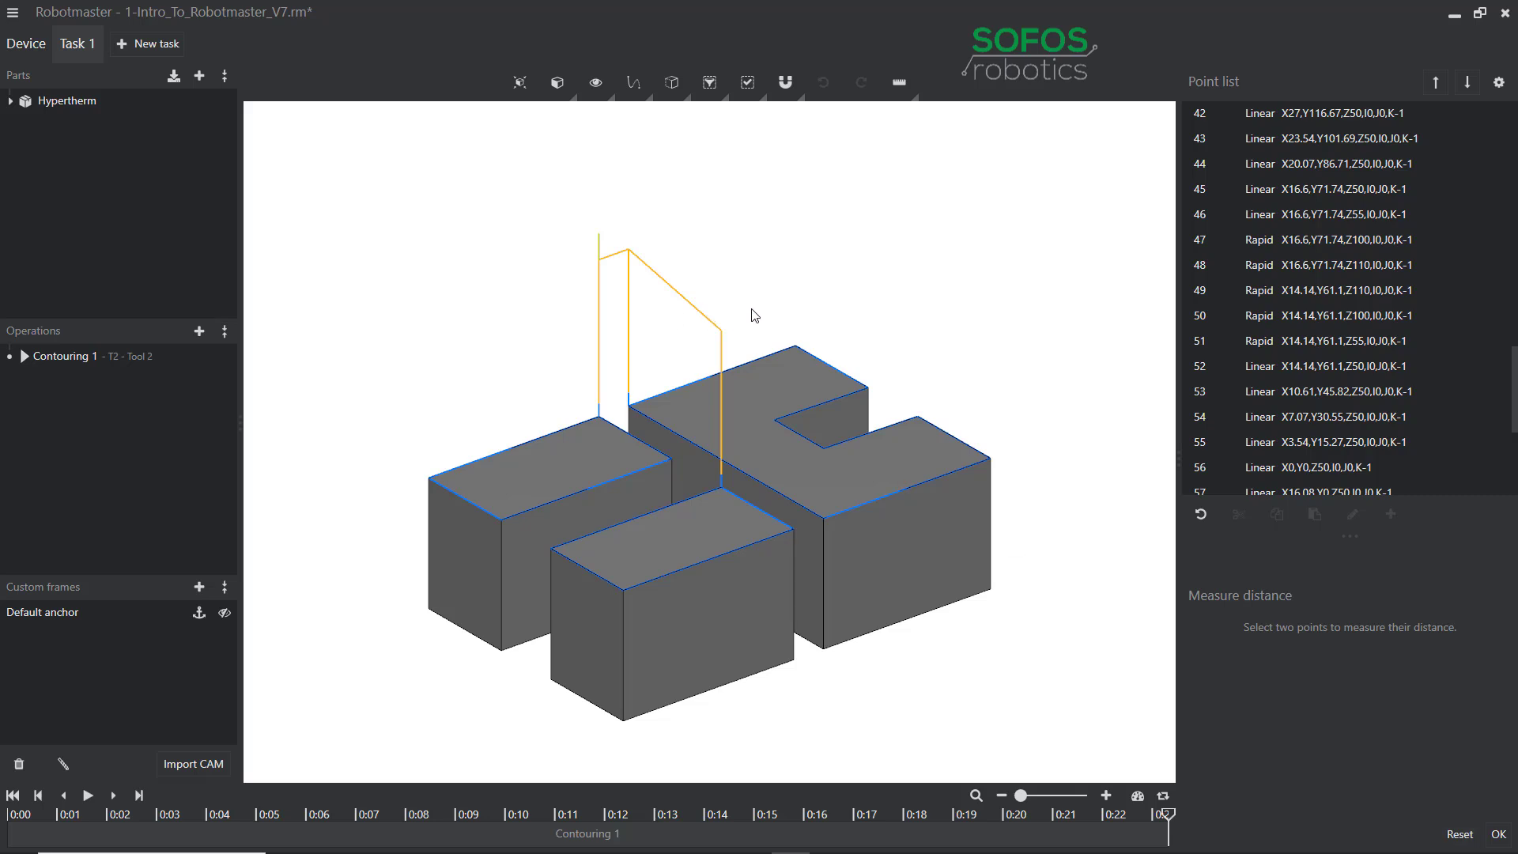
Switch to the Device workspace with a standard preset view fitted to the robot cell.
{"action": "left_click", "coordinate": [25, 49]}
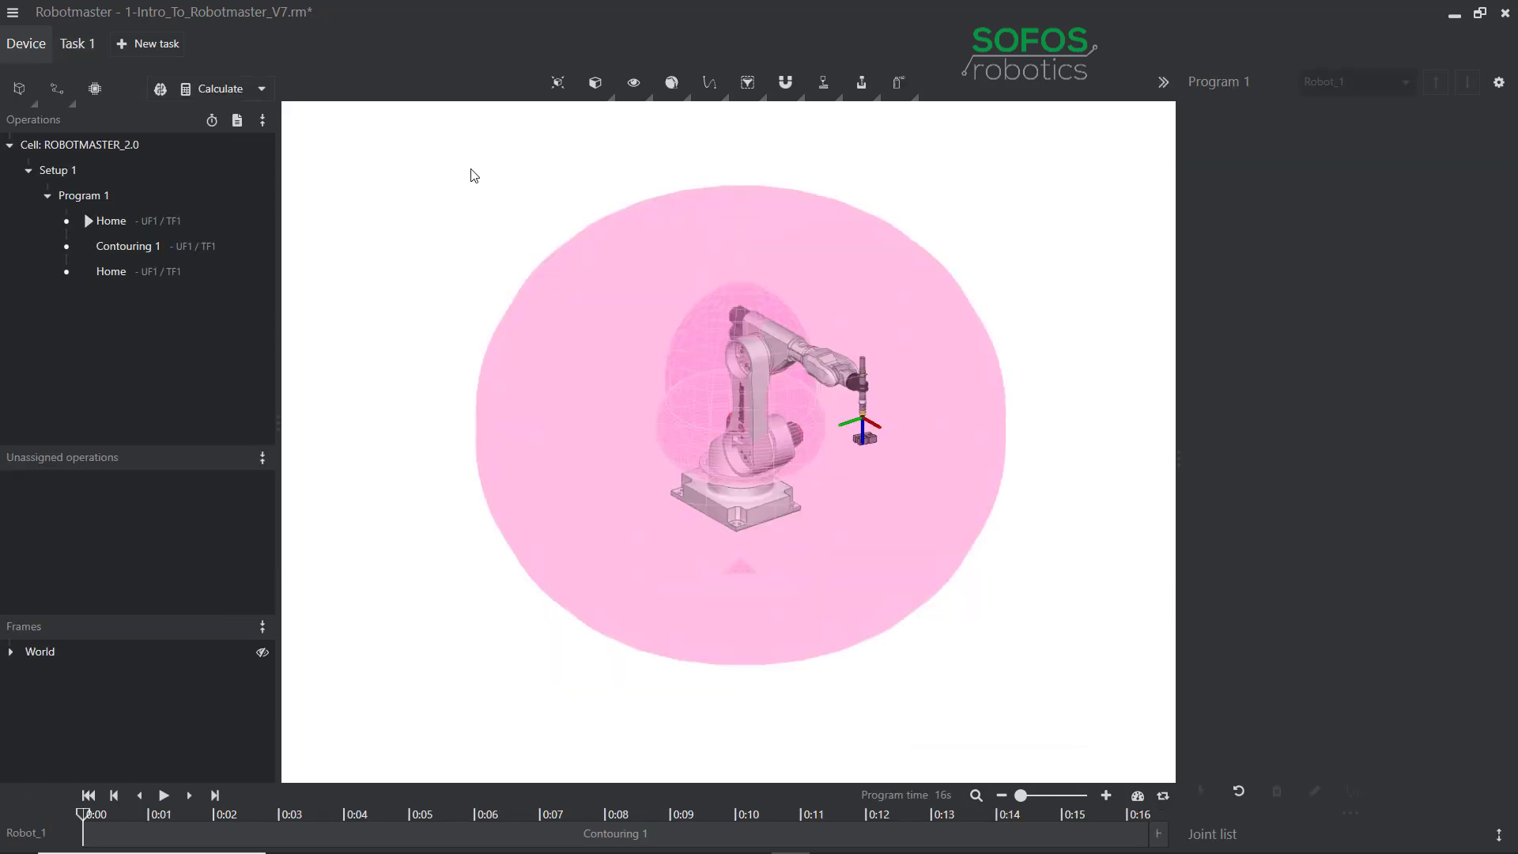
{"action": "left_click", "coordinate": [598, 92]}
{"action": "left_click", "coordinate": [616, 117]}
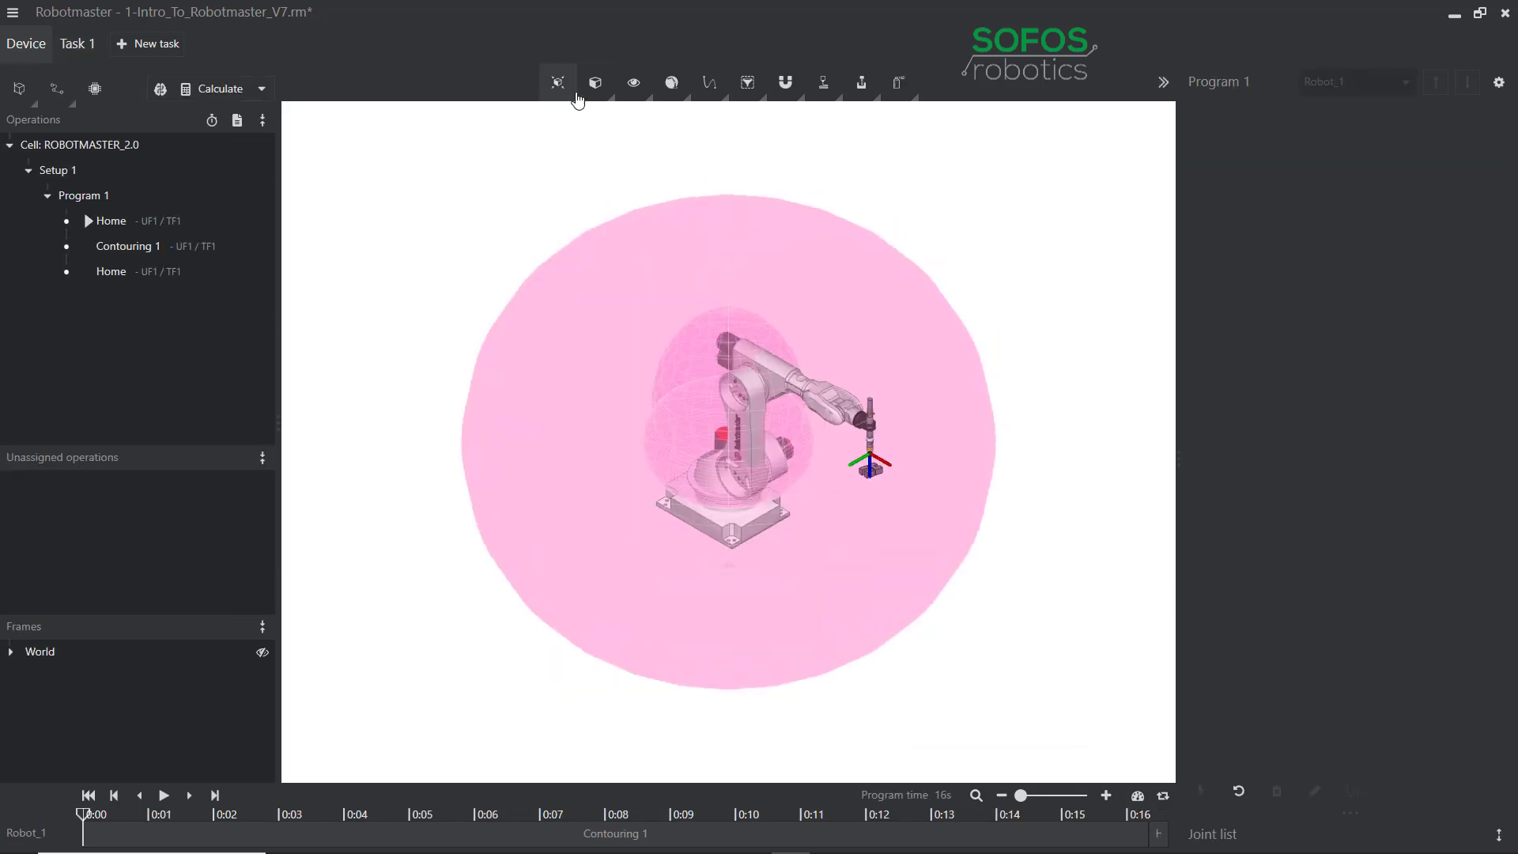
{"action": "left_click", "coordinate": [572, 99]}
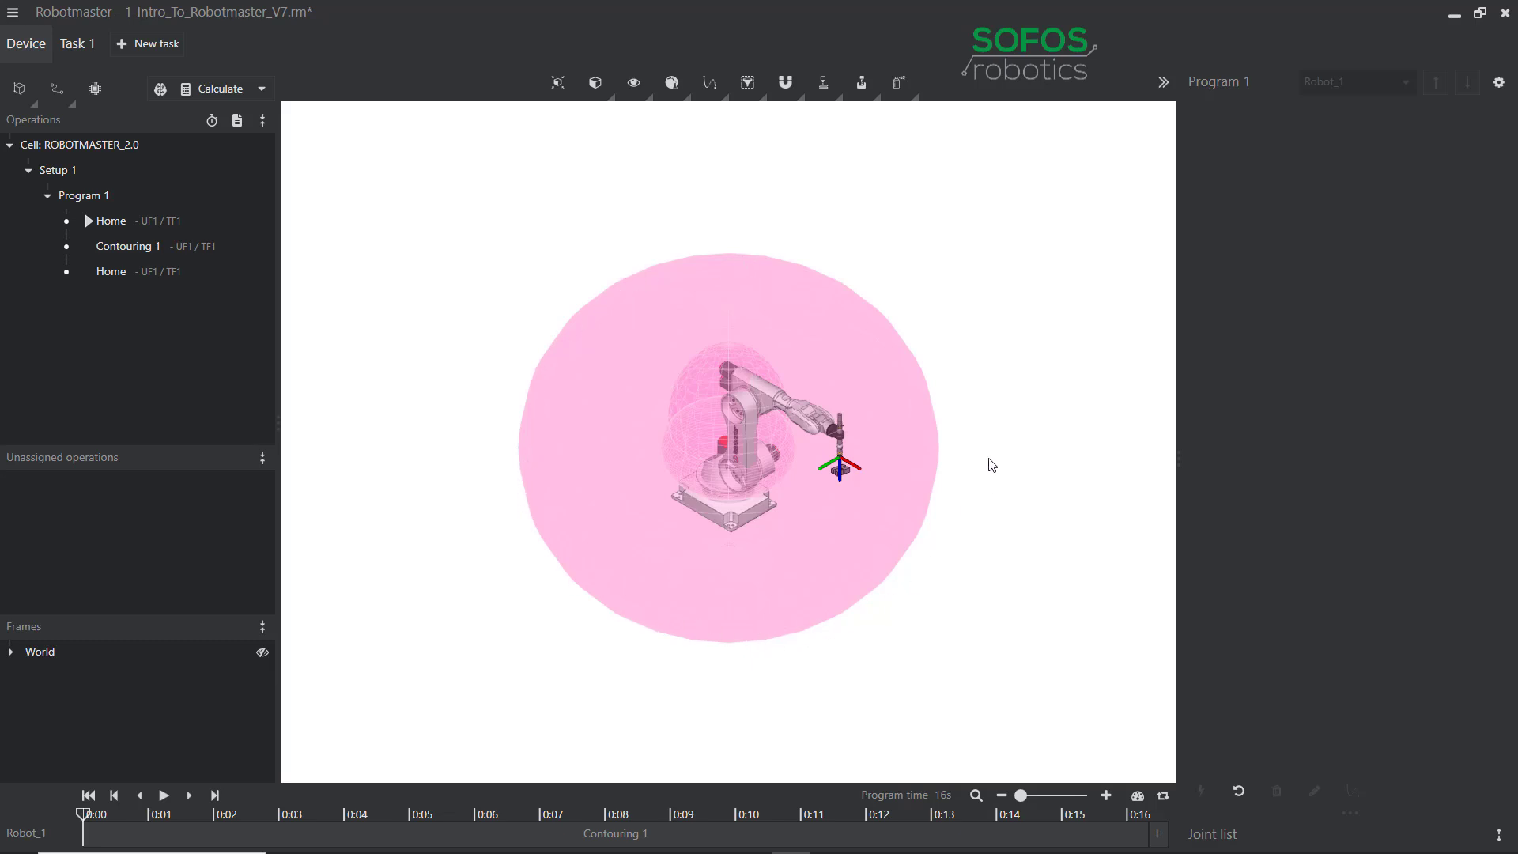
Orbit, pan and zoom around Robot_1 and its pink workspace envelope.
{"action": "middle_click_drag", "start_coordinate": [941, 474], "coordinate": [1010, 428]}
{"action": "scroll", "coordinate": [908, 454], "scroll_direction": "up", "scroll_amount": 3}
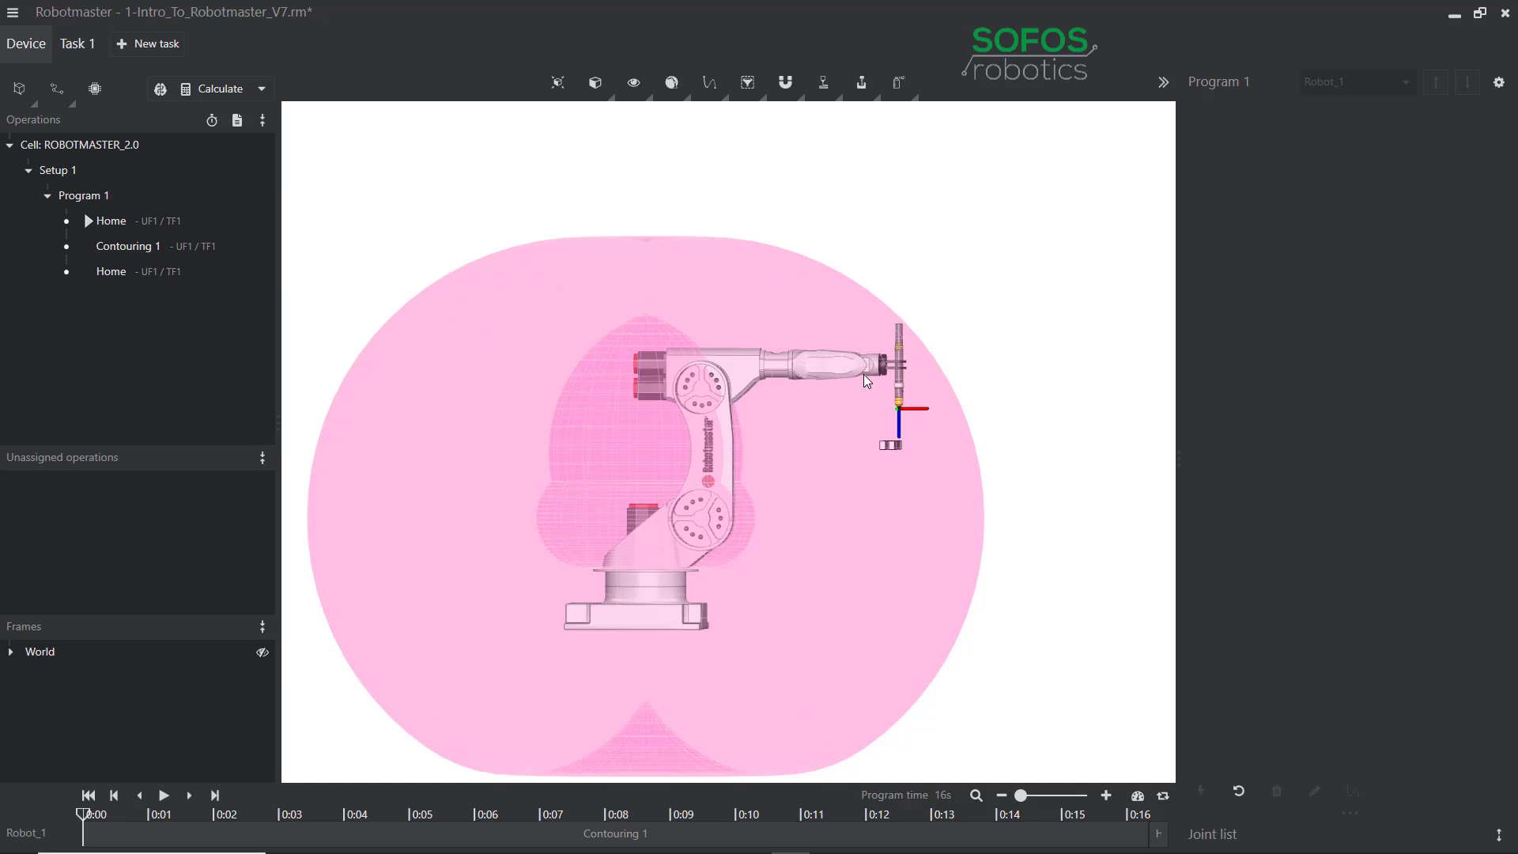
{"action": "scroll", "coordinate": [863, 366], "scroll_direction": "up", "scroll_amount": 3}
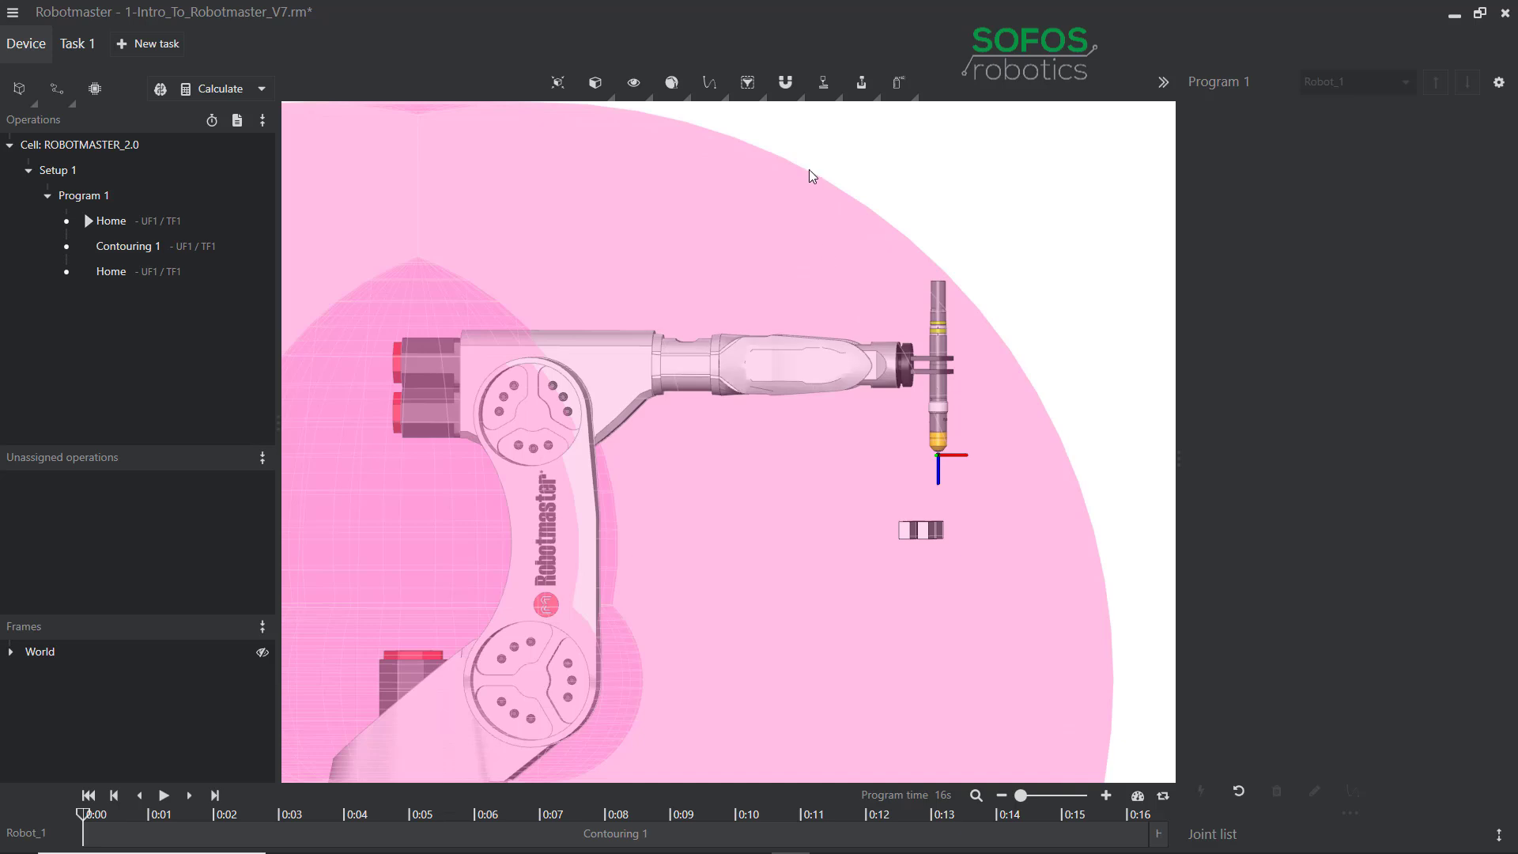
{"action": "middle_click_drag", "start_coordinate": [726, 475], "coordinate": [887, 344]}
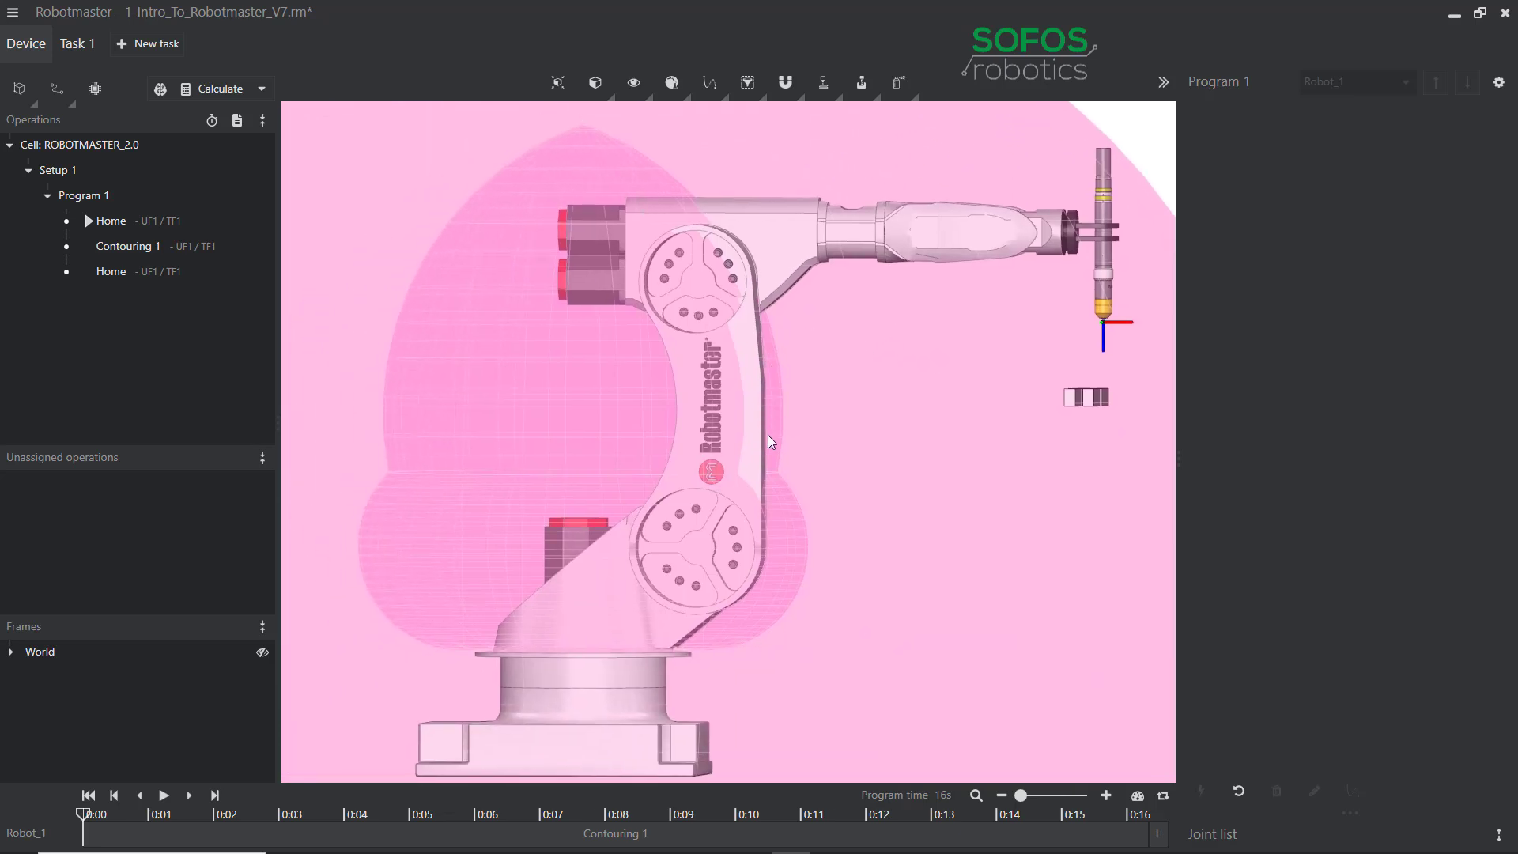
{"action": "scroll", "coordinate": [860, 493], "scroll_direction": "down", "scroll_amount": 6}
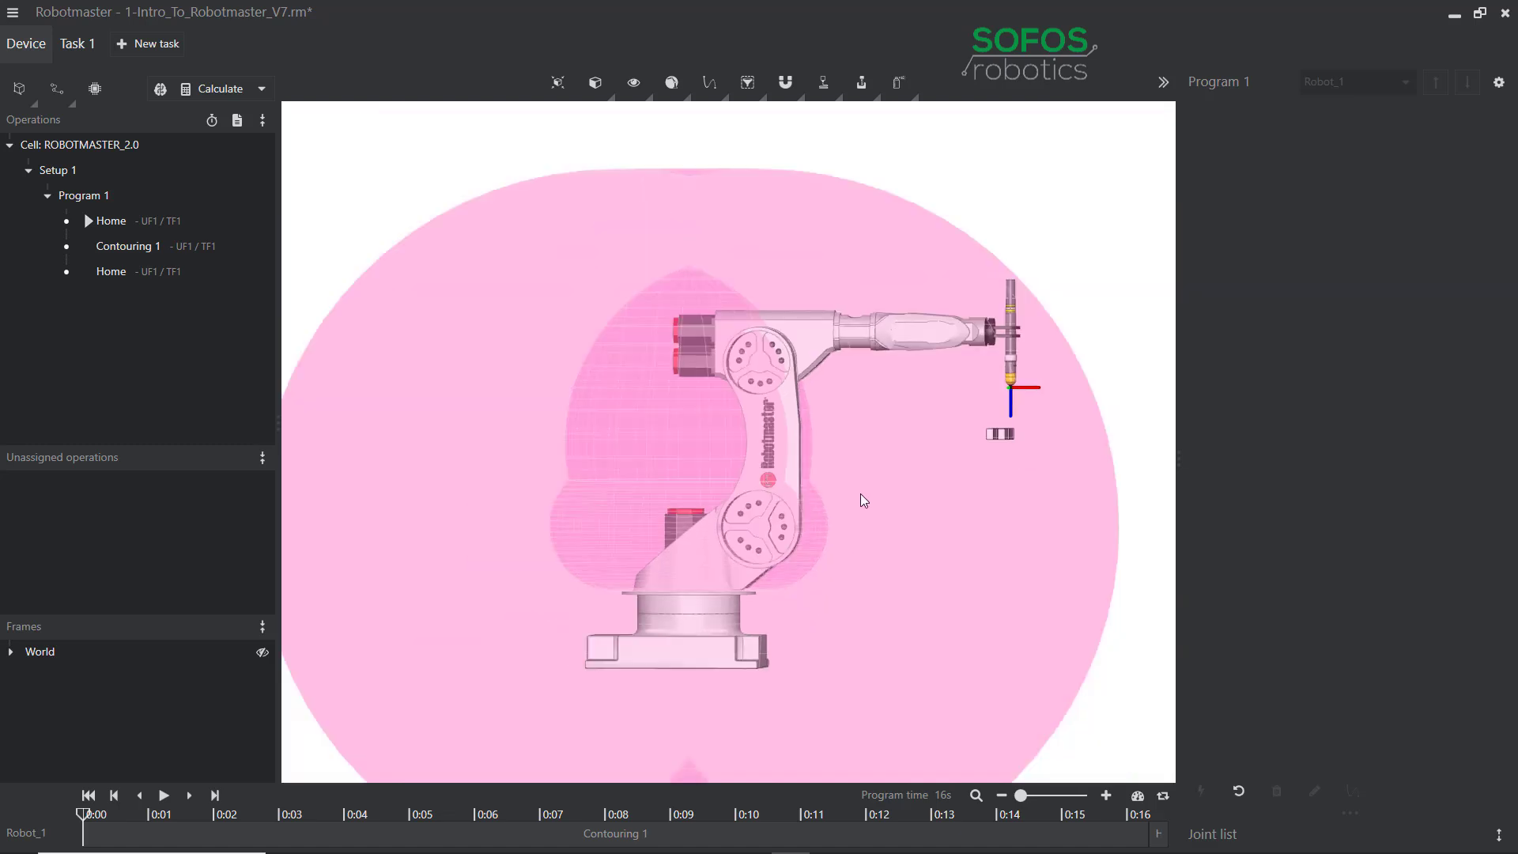
{"action": "middle_click_drag", "start_coordinate": [885, 440], "coordinate": [788, 471]}
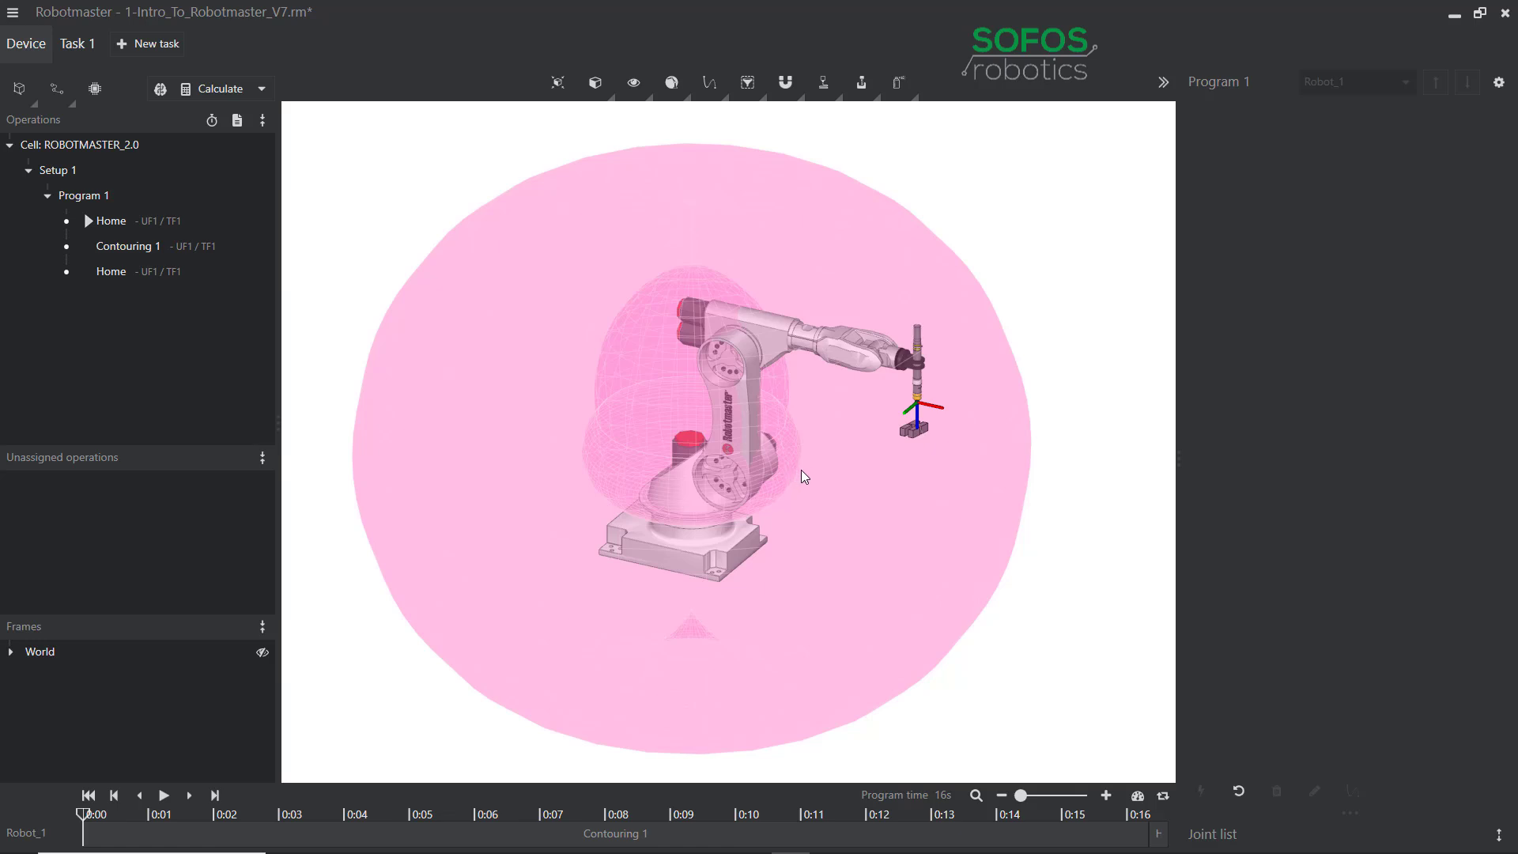
Hide the workspace envelope, fit an isometric view, and adjust the Robot transparency slider.
{"action": "left_click", "coordinate": [686, 100]}
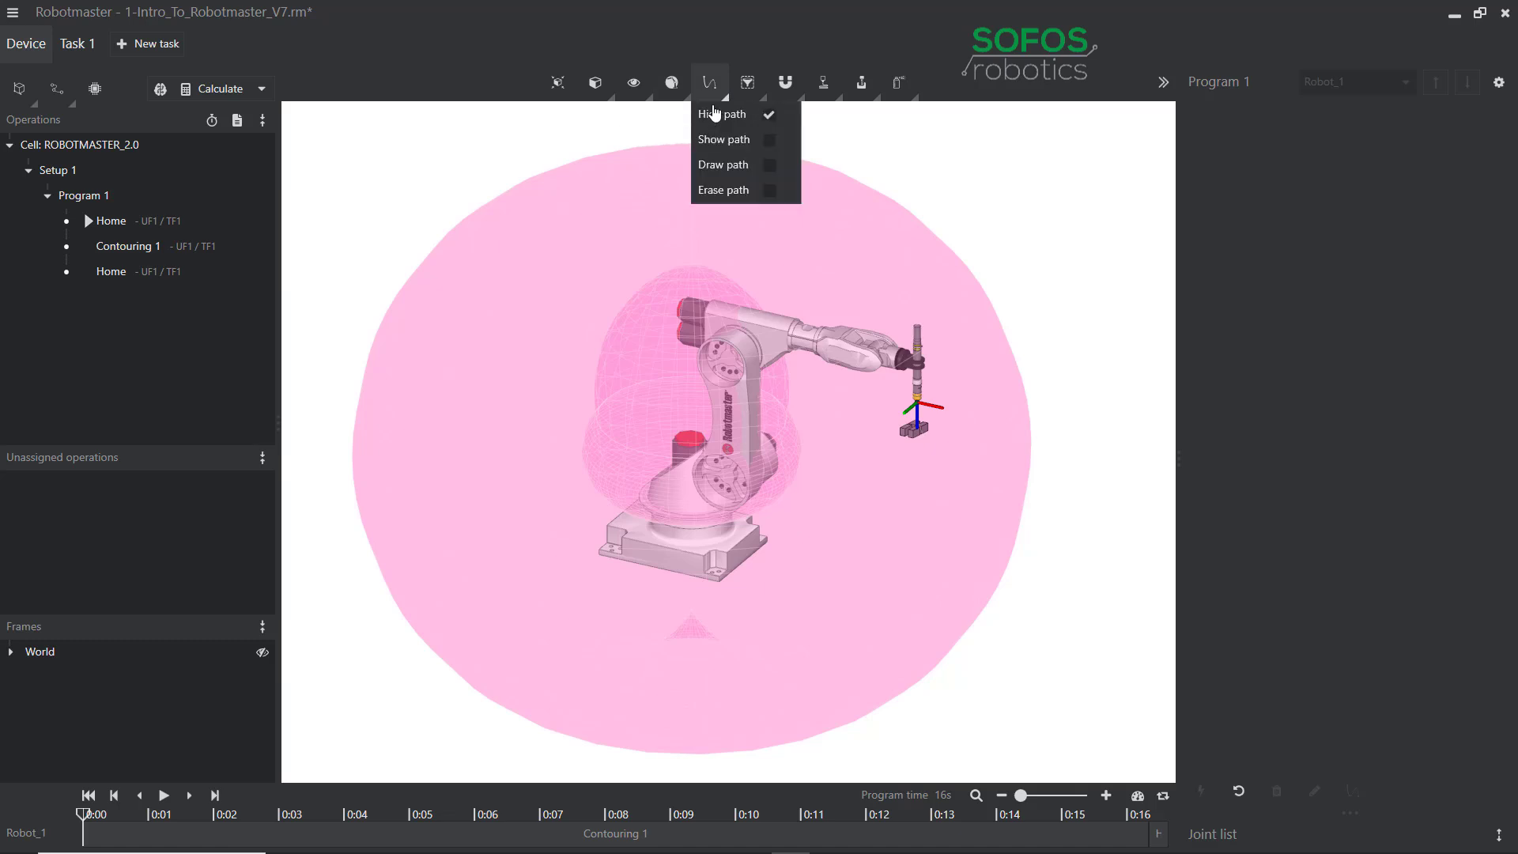
{"action": "left_click", "coordinate": [775, 118]}
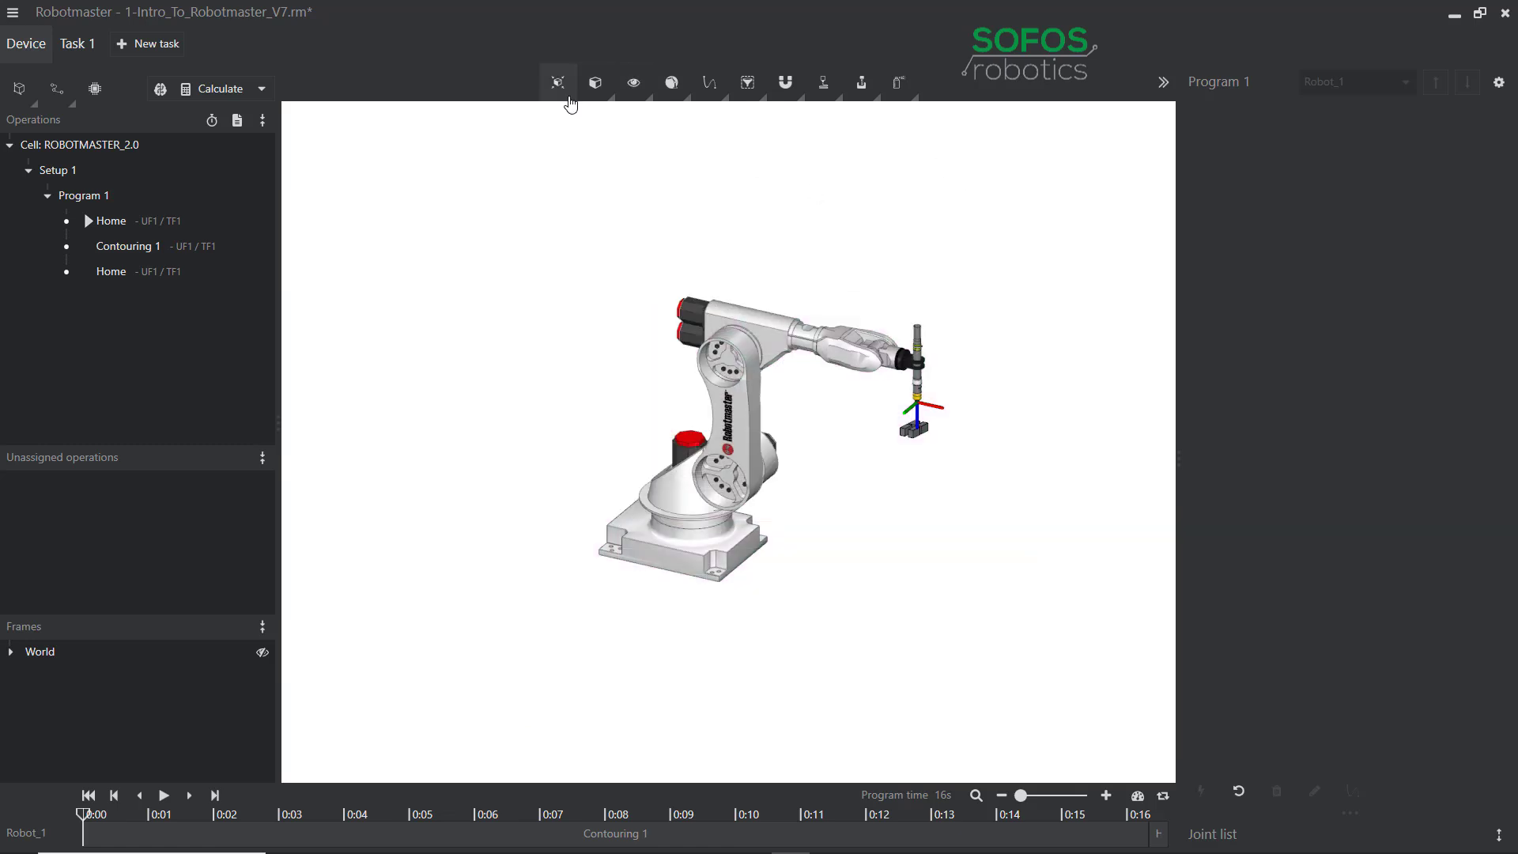
{"action": "left_click", "coordinate": [611, 98]}
{"action": "left_click", "coordinate": [608, 113]}
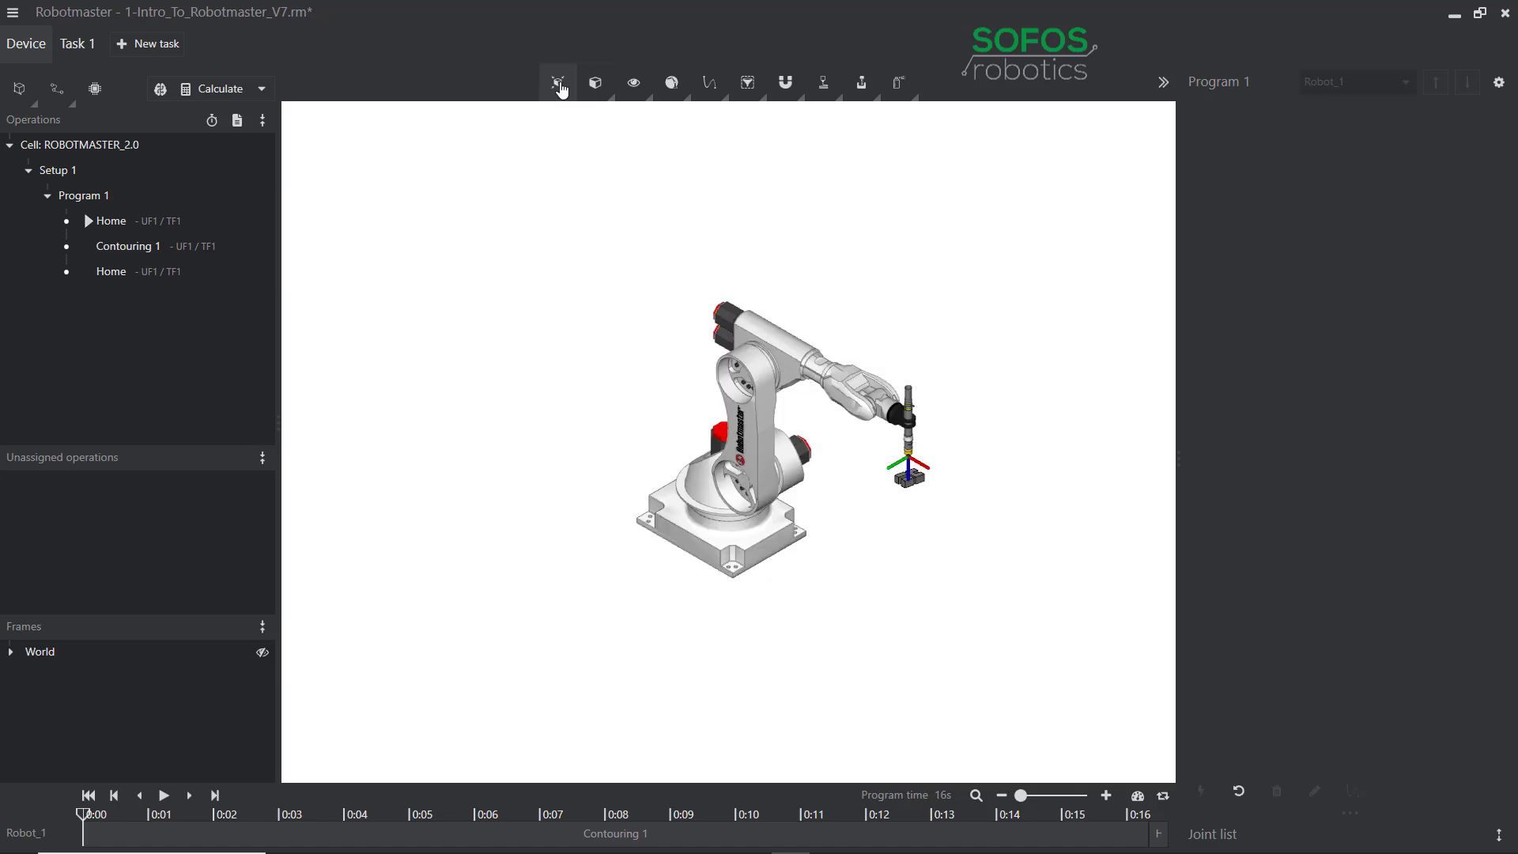
{"action": "left_click", "coordinate": [559, 86]}
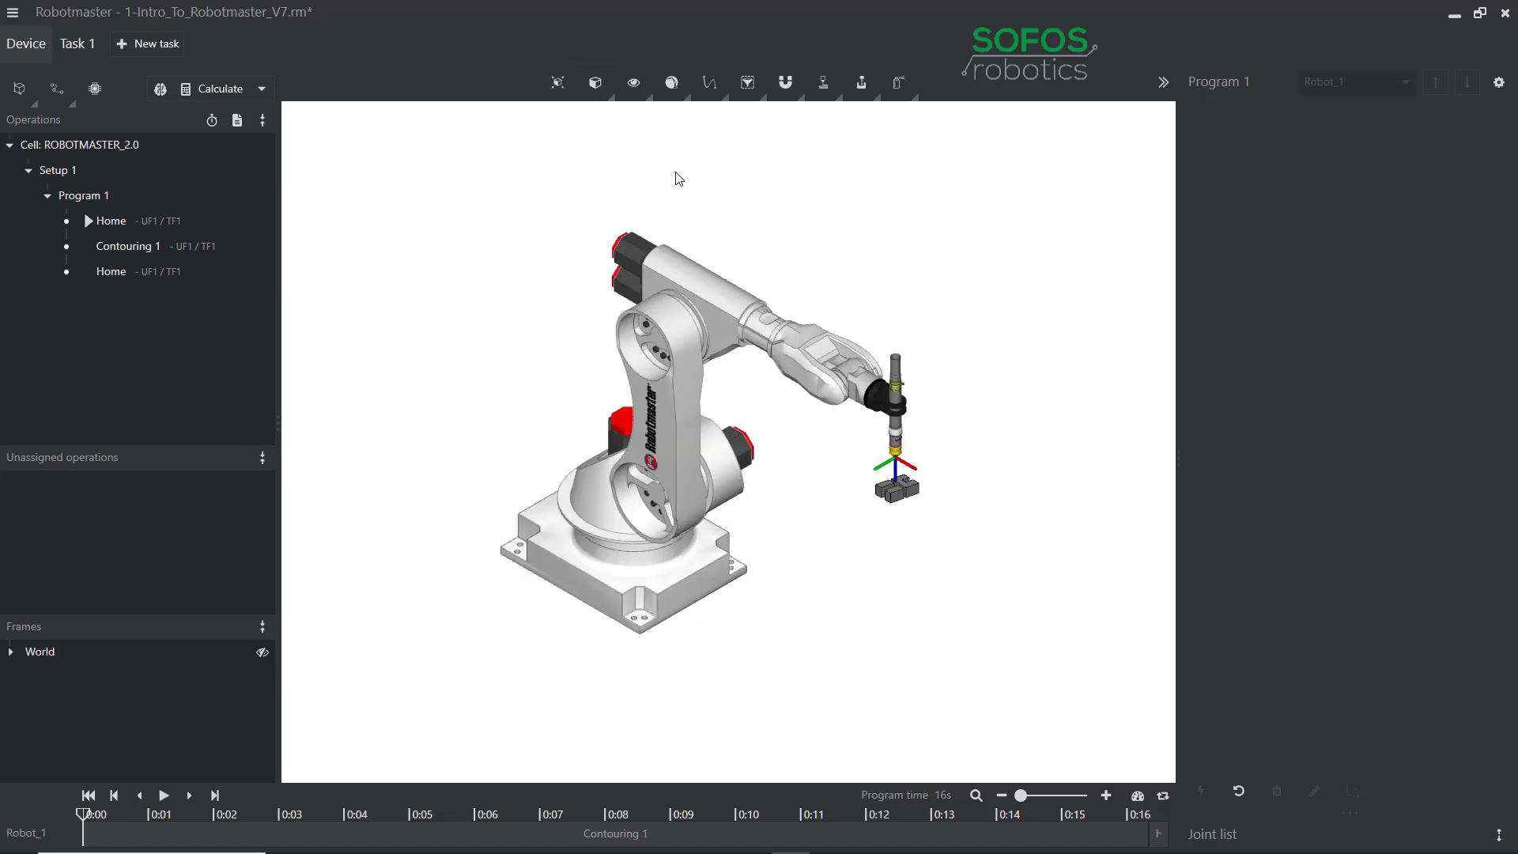
{"action": "left_click", "coordinate": [650, 98]}
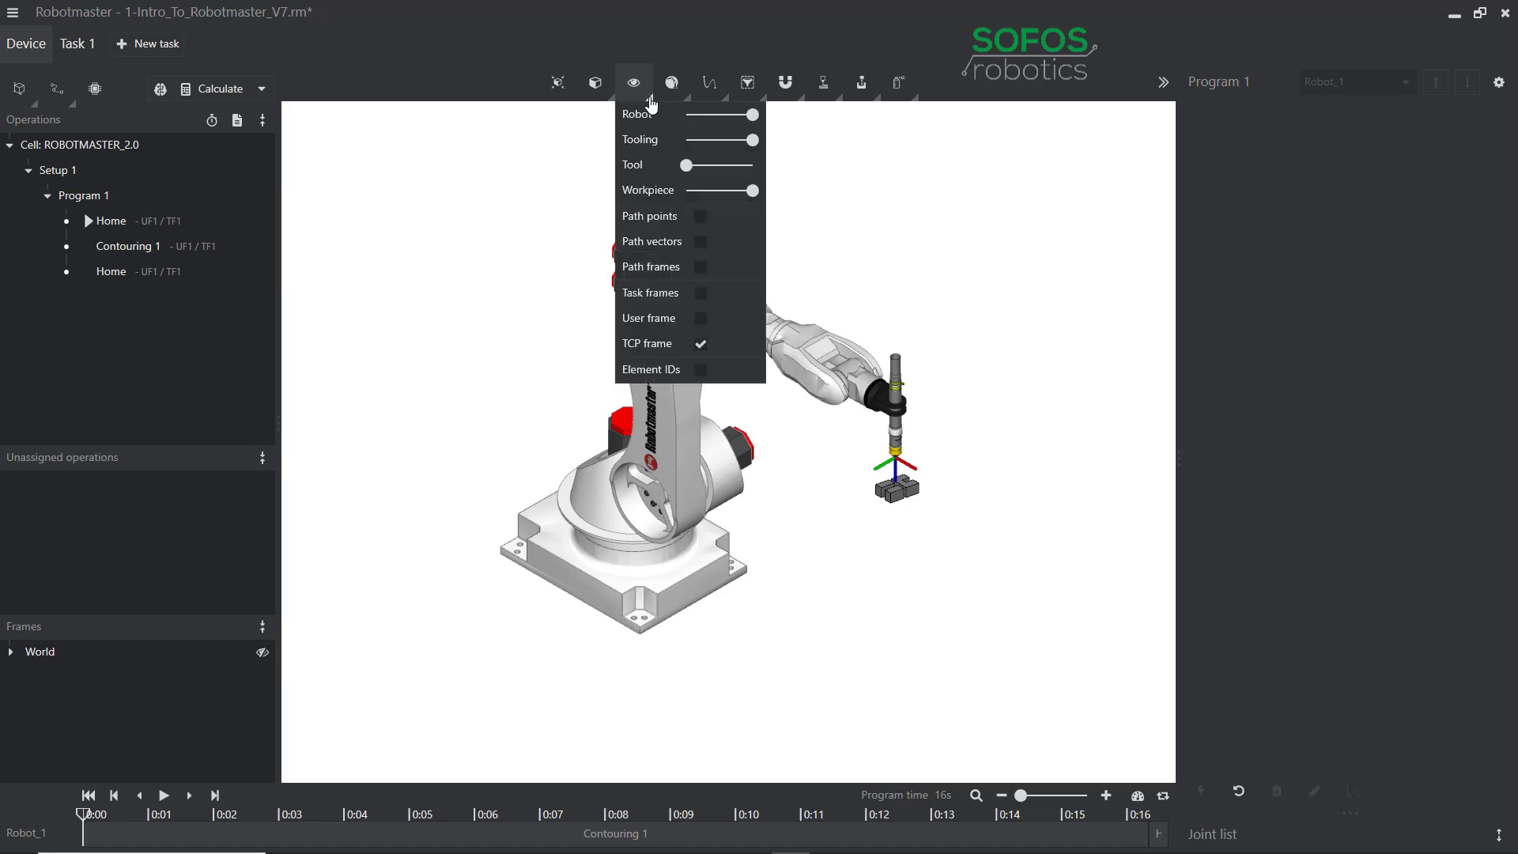
{"action": "mouse_move", "coordinate": [752, 114]}
{"action": "left_mouse_down"}
{"action": "mouse_move", "coordinate": [717, 126]}
{"action": "mouse_move", "coordinate": [753, 117]}
{"action": "mouse_move", "coordinate": [752, 141]}
{"action": "left_mouse_up"}
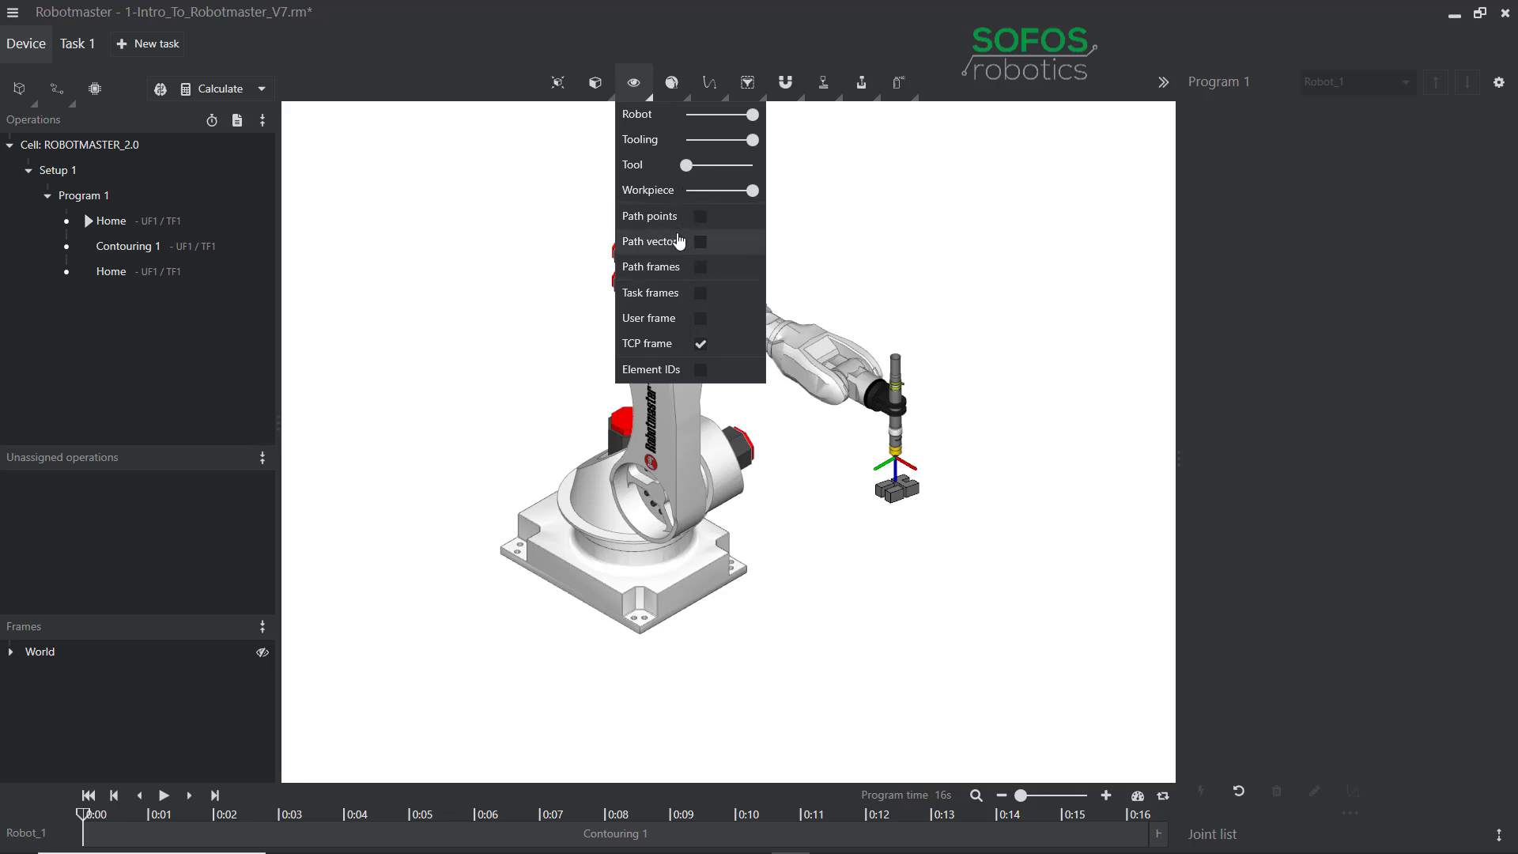
Show the workspace envelope again and scrub the robot into the Contouring 1 operation.
{"action": "left_click", "coordinate": [687, 100]}
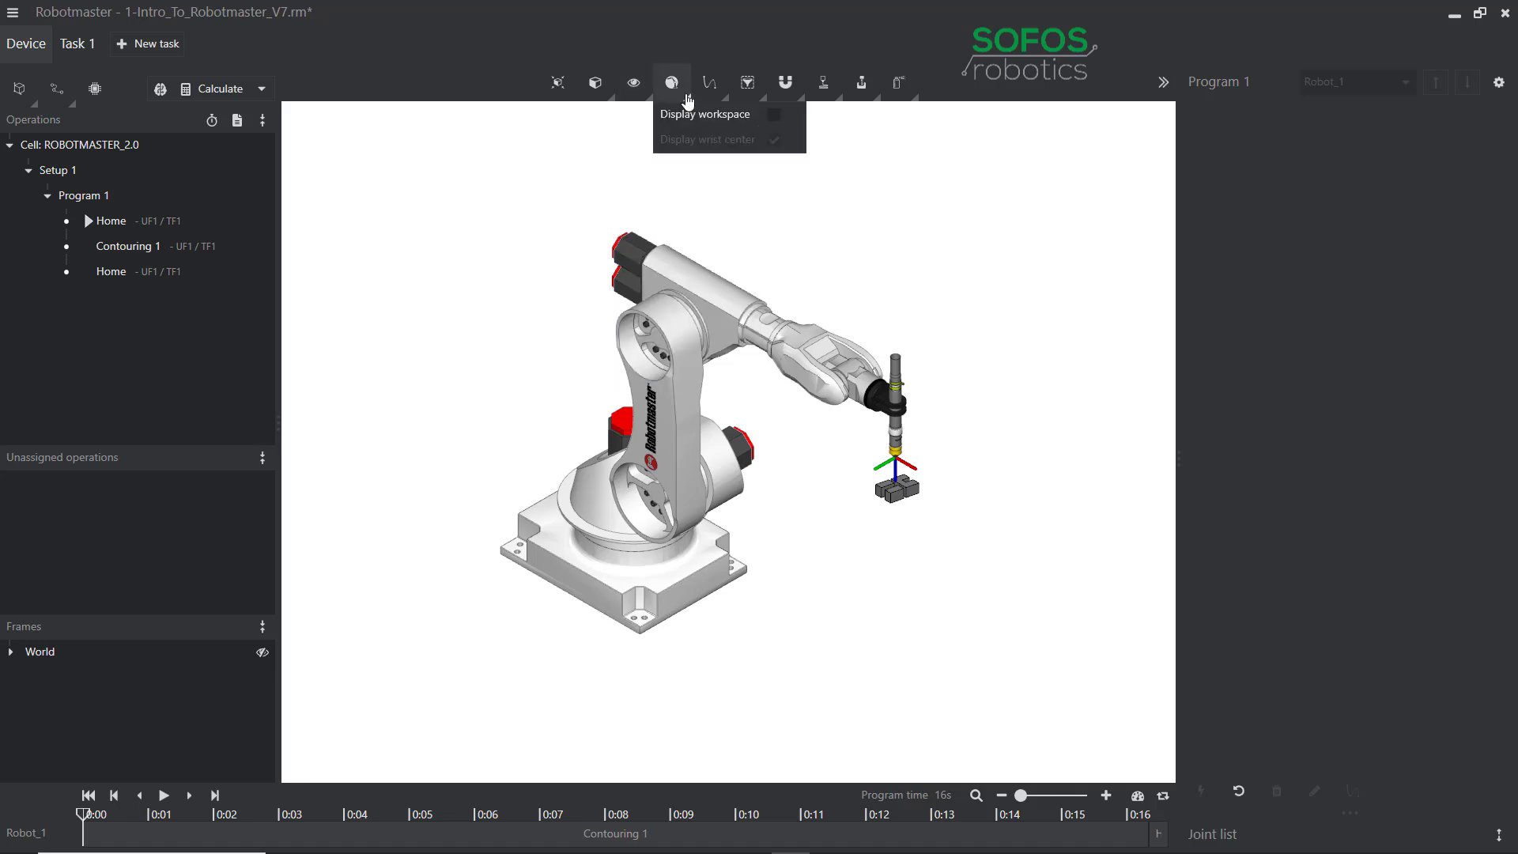
{"action": "left_click", "coordinate": [776, 116]}
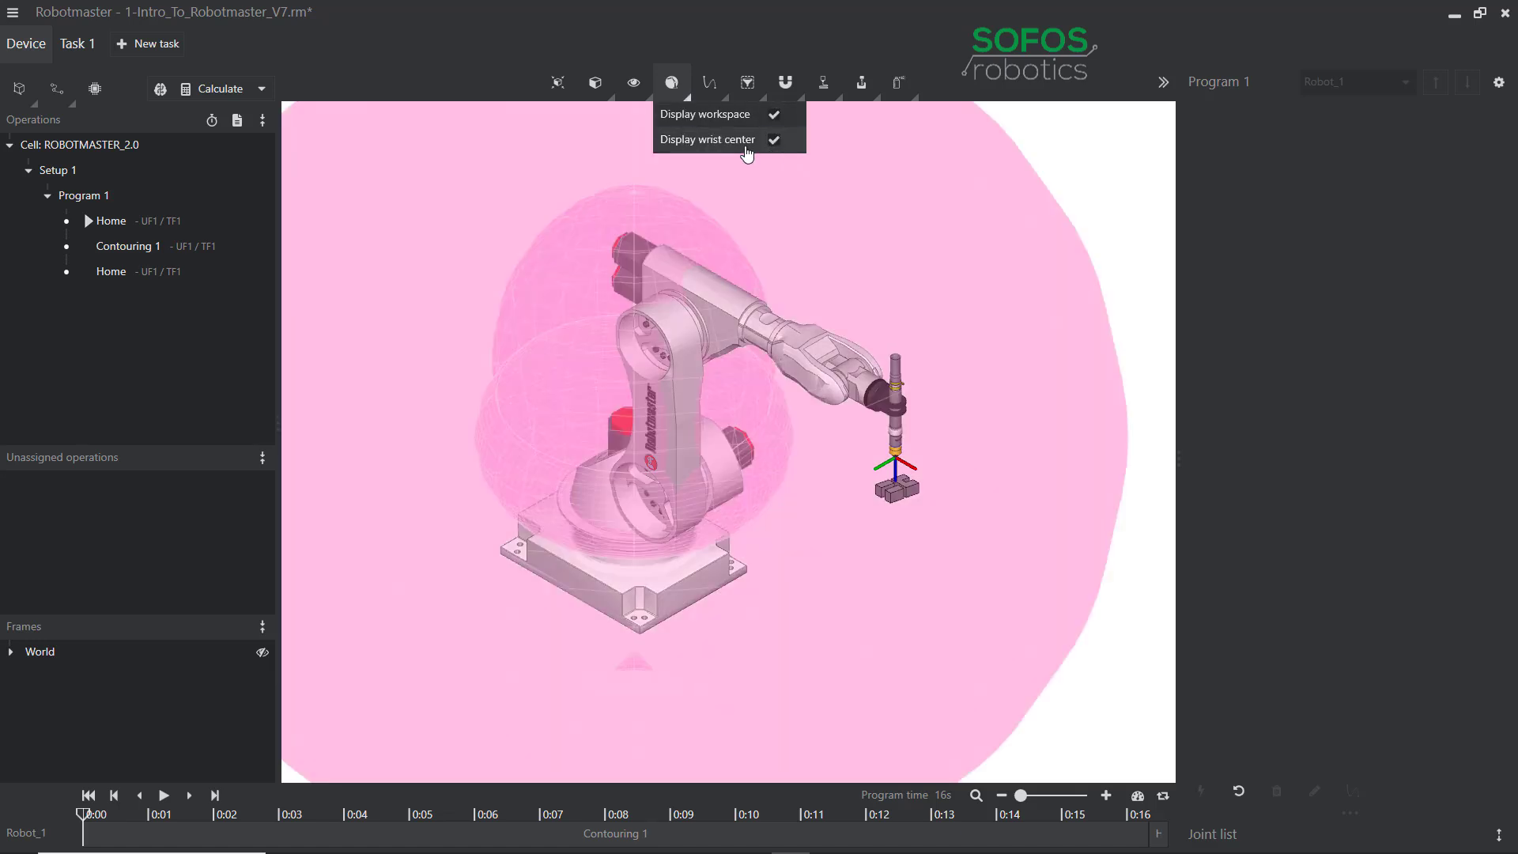
{"action": "scroll", "coordinate": [965, 444], "scroll_direction": "up", "scroll_amount": 2}
{"action": "middle_click_drag", "start_coordinate": [1026, 480], "coordinate": [866, 310]}
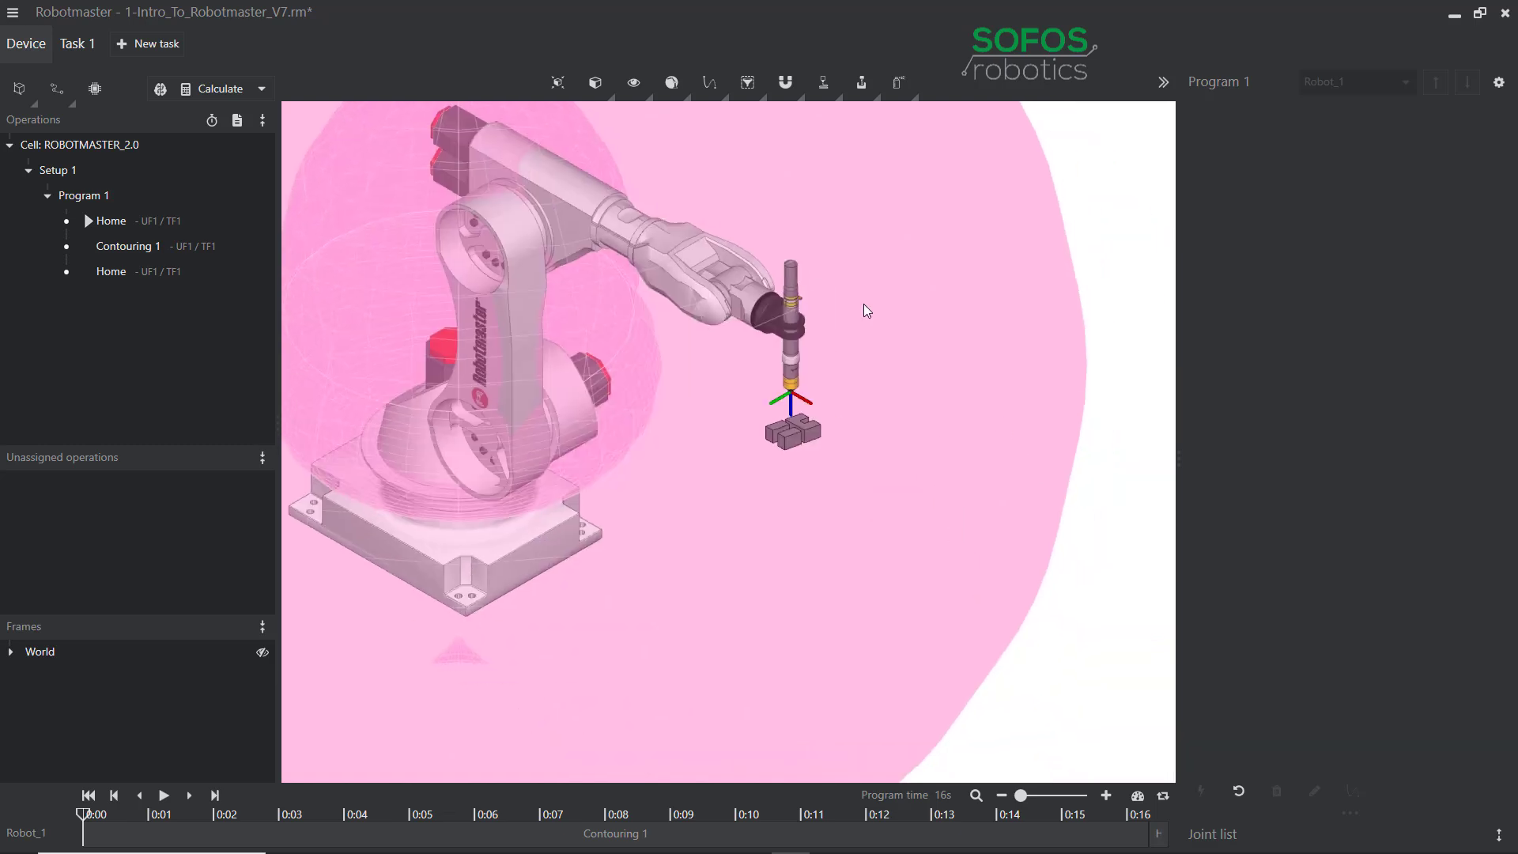
{"action": "left_click_drag", "start_coordinate": [84, 819], "coordinate": [99, 820]}
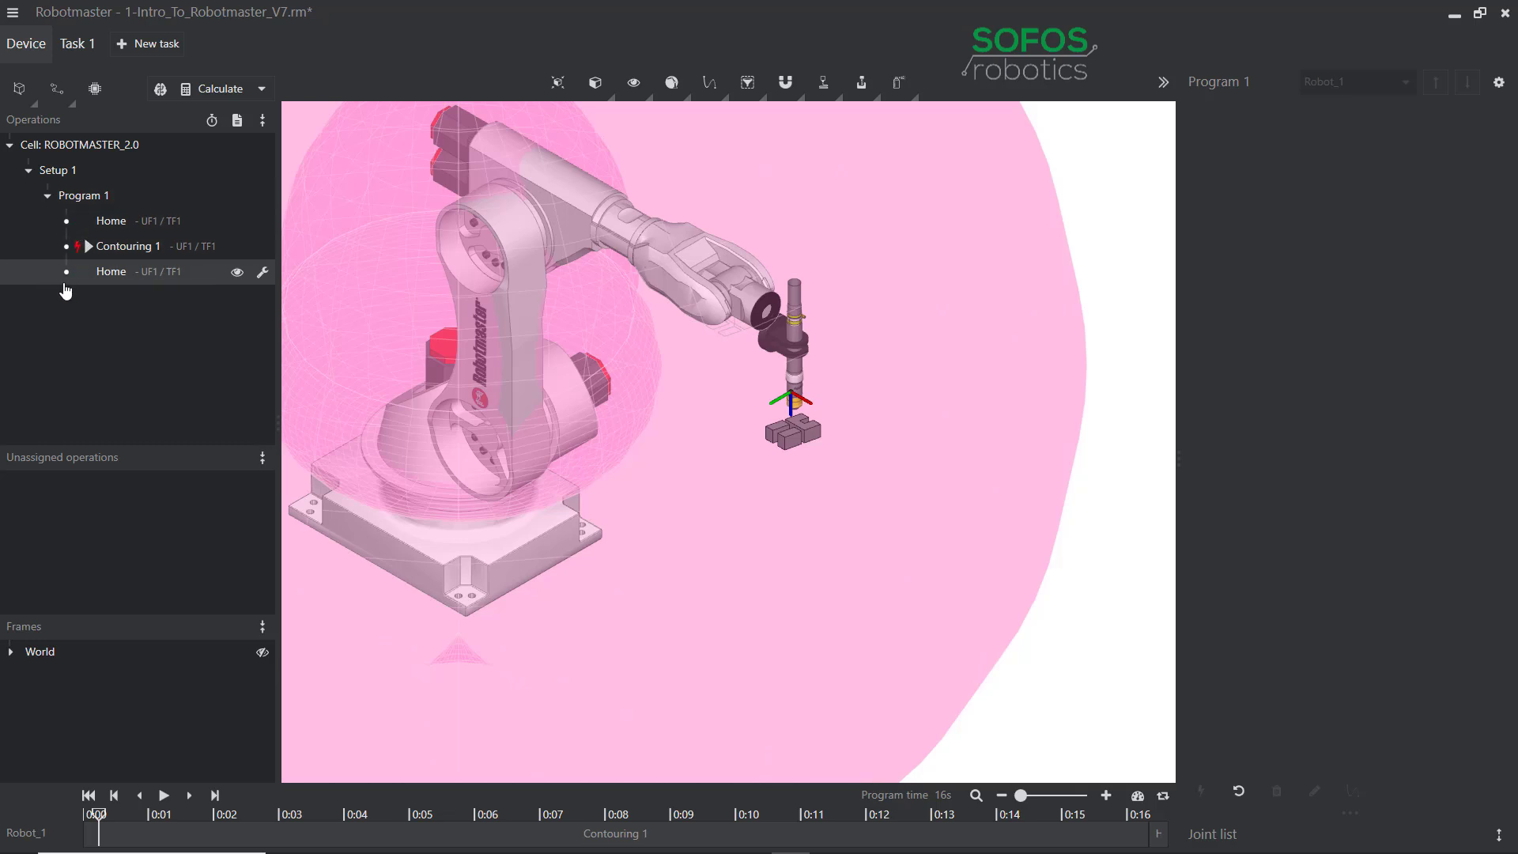
Calculate Program 1 and advance the robot to about 0:06, point 28 of Contouring 1.
{"action": "left_click", "coordinate": [210, 89]}
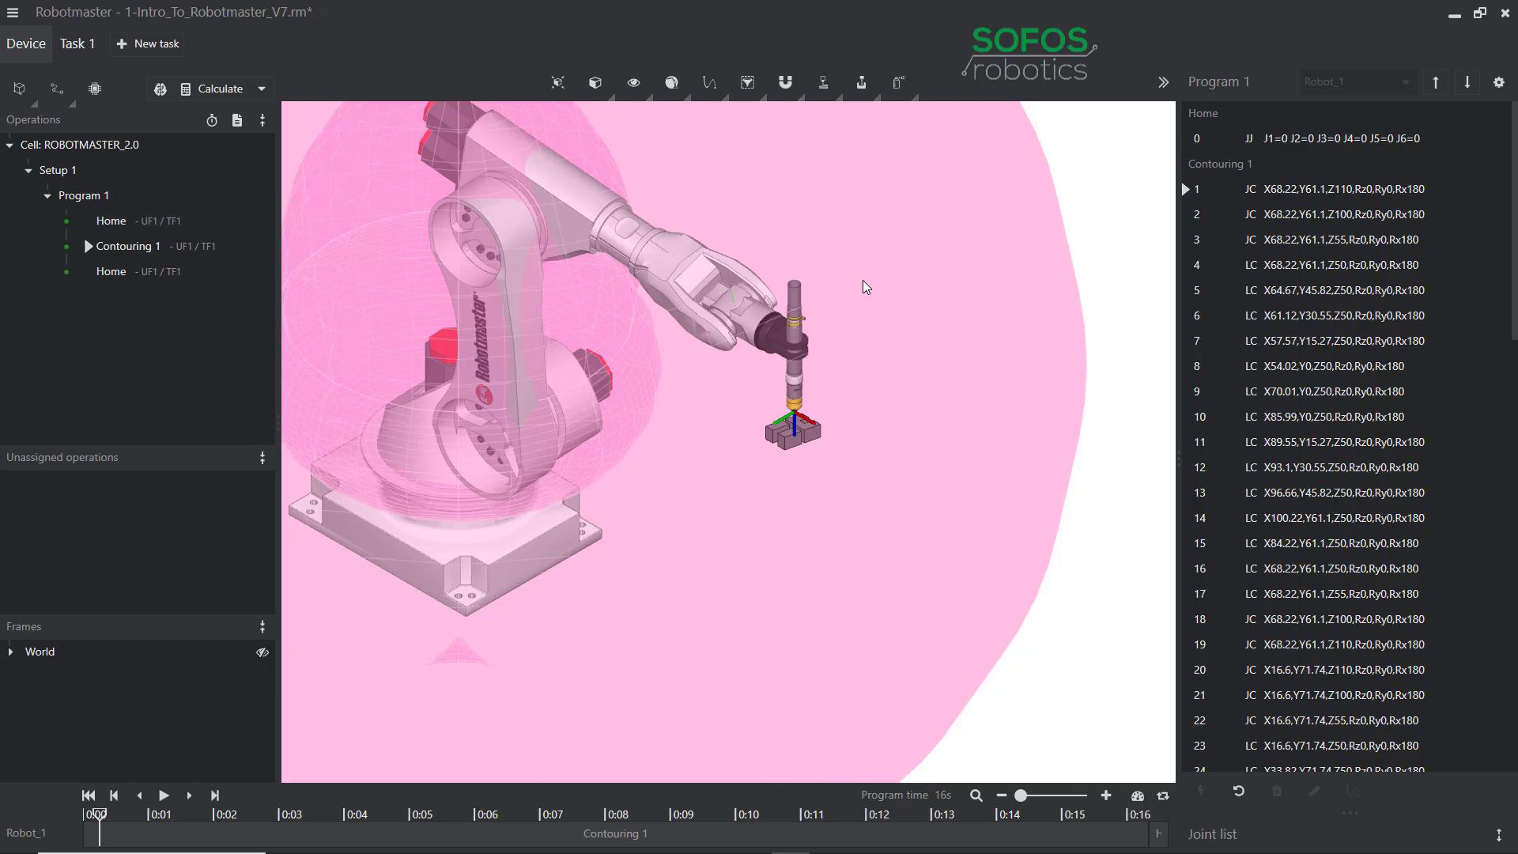
{"action": "scroll", "coordinate": [735, 300], "scroll_direction": "up", "scroll_amount": 4}
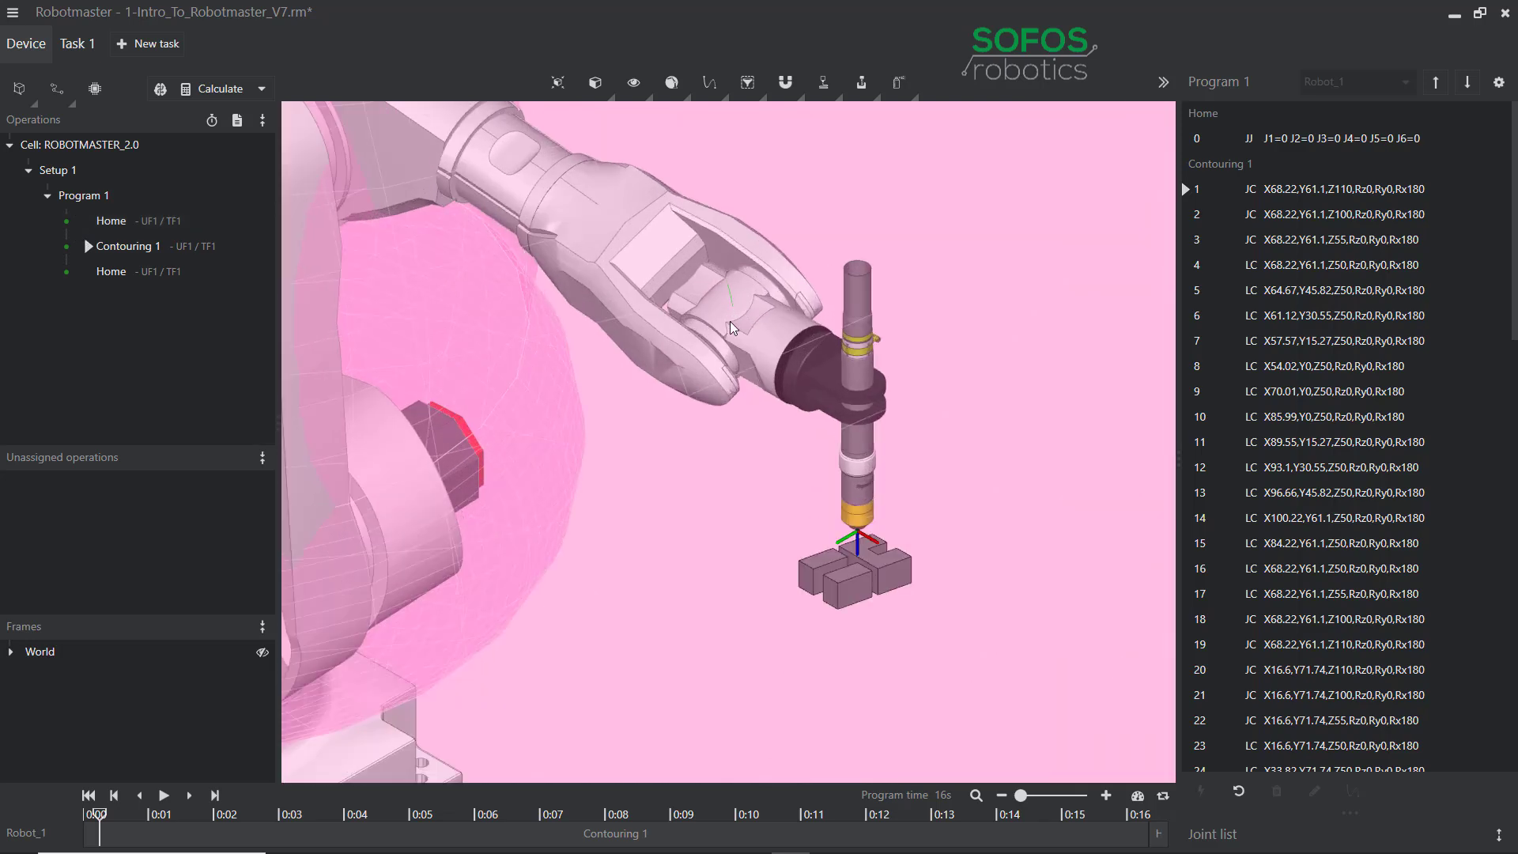
{"action": "mouse_move", "coordinate": [105, 817]}
{"action": "left_mouse_down"}
{"action": "mouse_move", "coordinate": [518, 808]}
{"action": "mouse_move", "coordinate": [884, 840]}
{"action": "mouse_move", "coordinate": [498, 845]}
{"action": "left_mouse_up"}
{"action": "scroll", "coordinate": [797, 584], "scroll_direction": "down", "scroll_amount": 4}
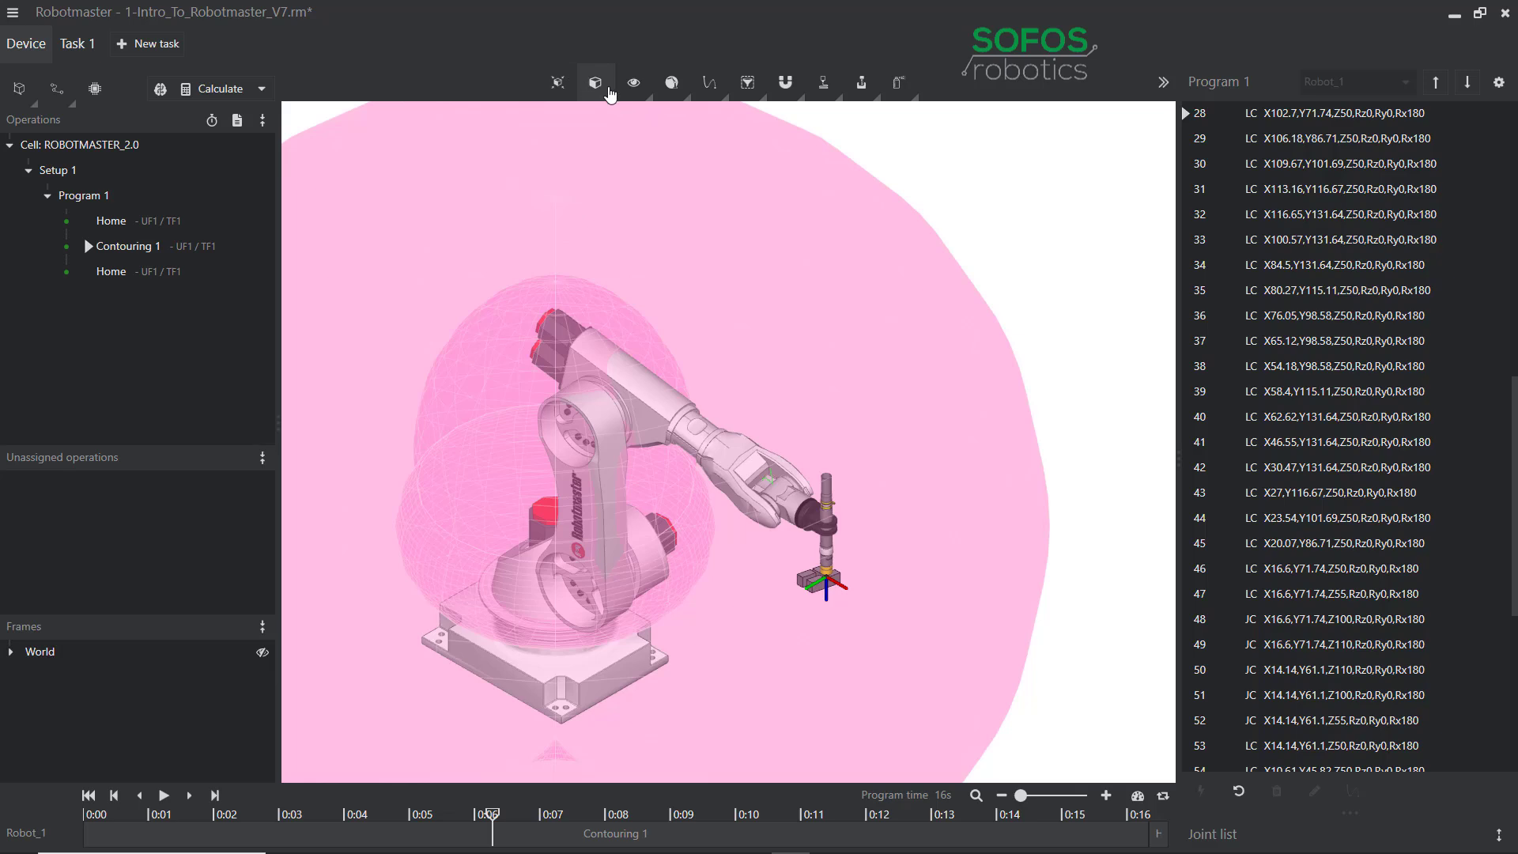
Fit the robot cell in view and hide the pink workspace envelope.
{"action": "left_click", "coordinate": [568, 97]}
{"action": "left_click", "coordinate": [570, 99]}
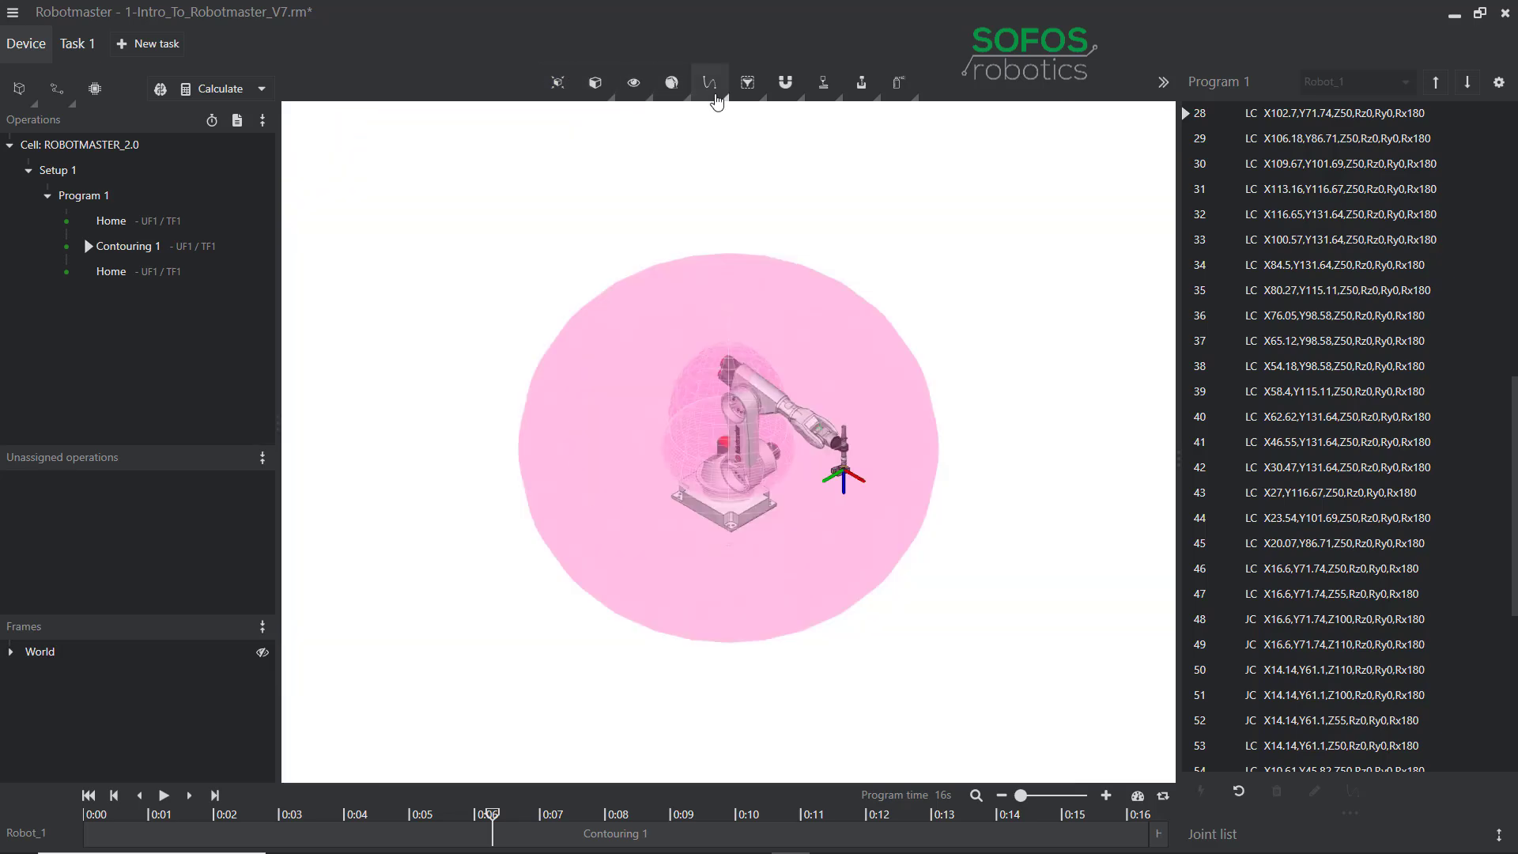
{"action": "left_click", "coordinate": [688, 99]}
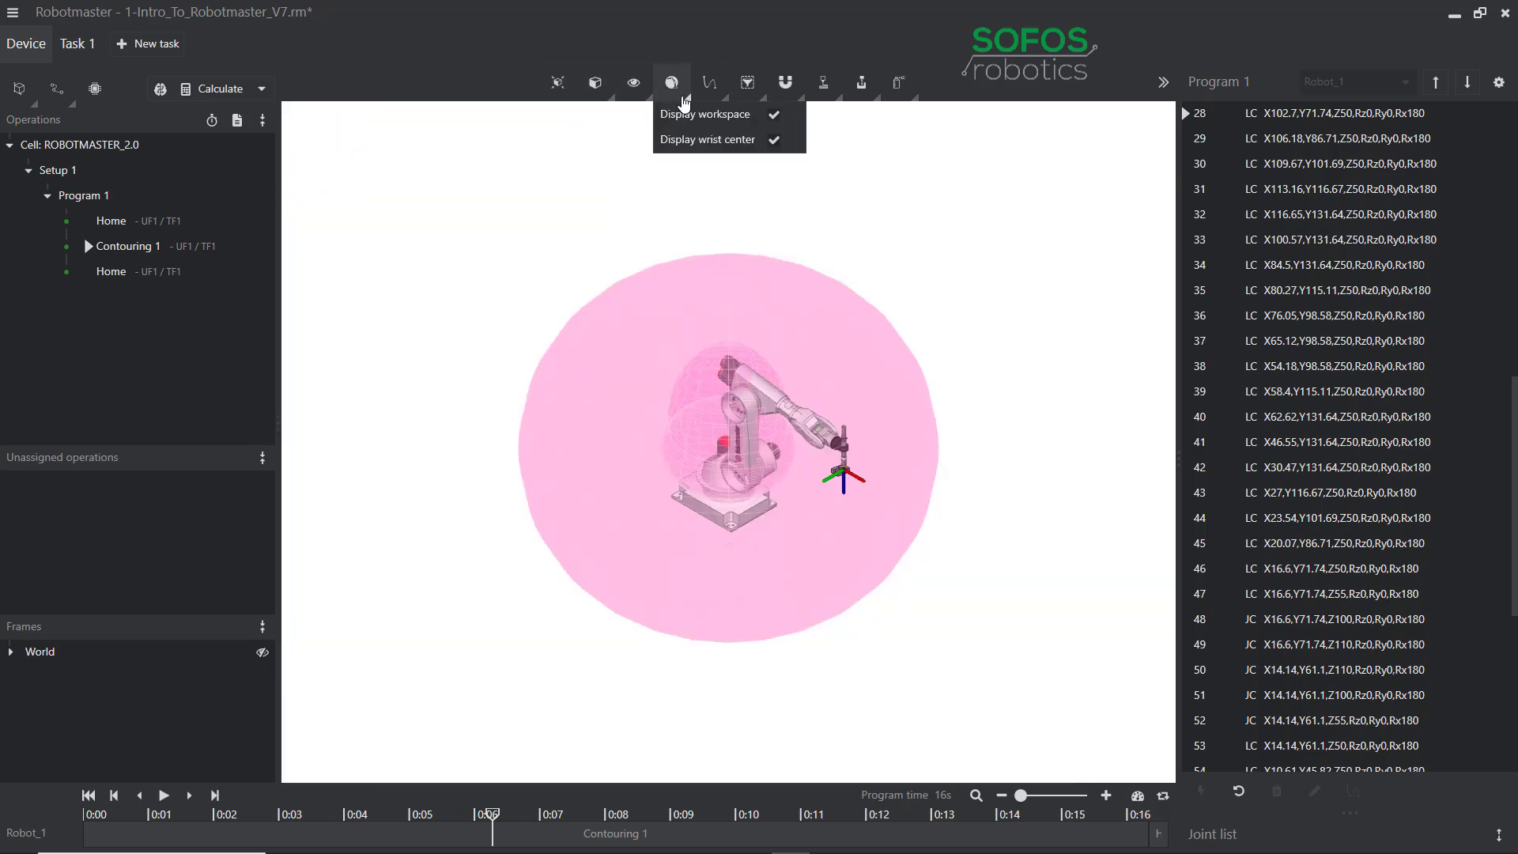
{"action": "left_click", "coordinate": [773, 116]}
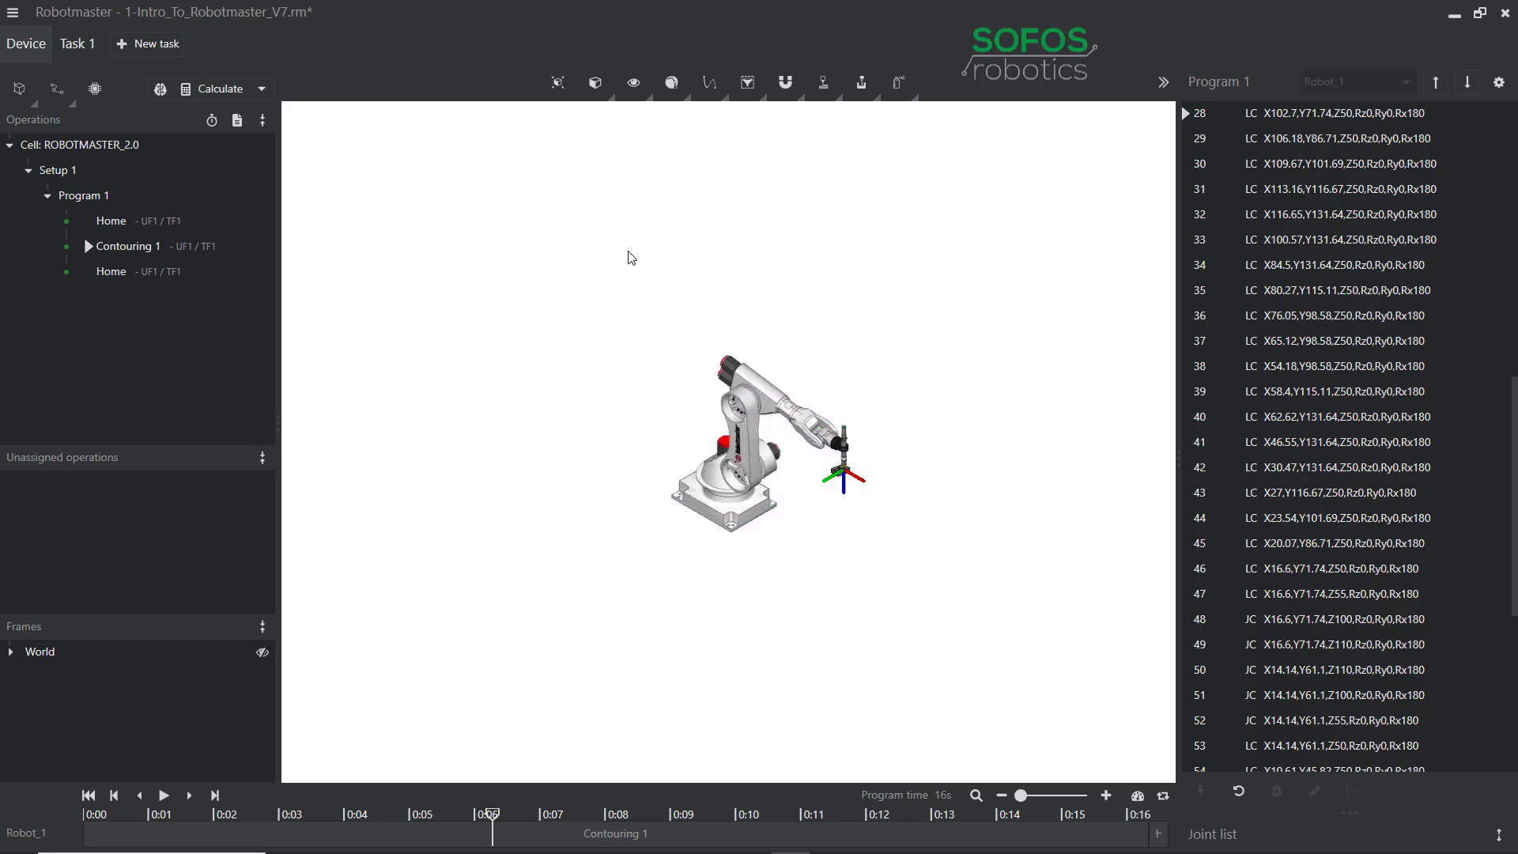
Review the Path drawing and Selection settings dropdown options.
{"action": "left_click", "coordinate": [726, 99]}
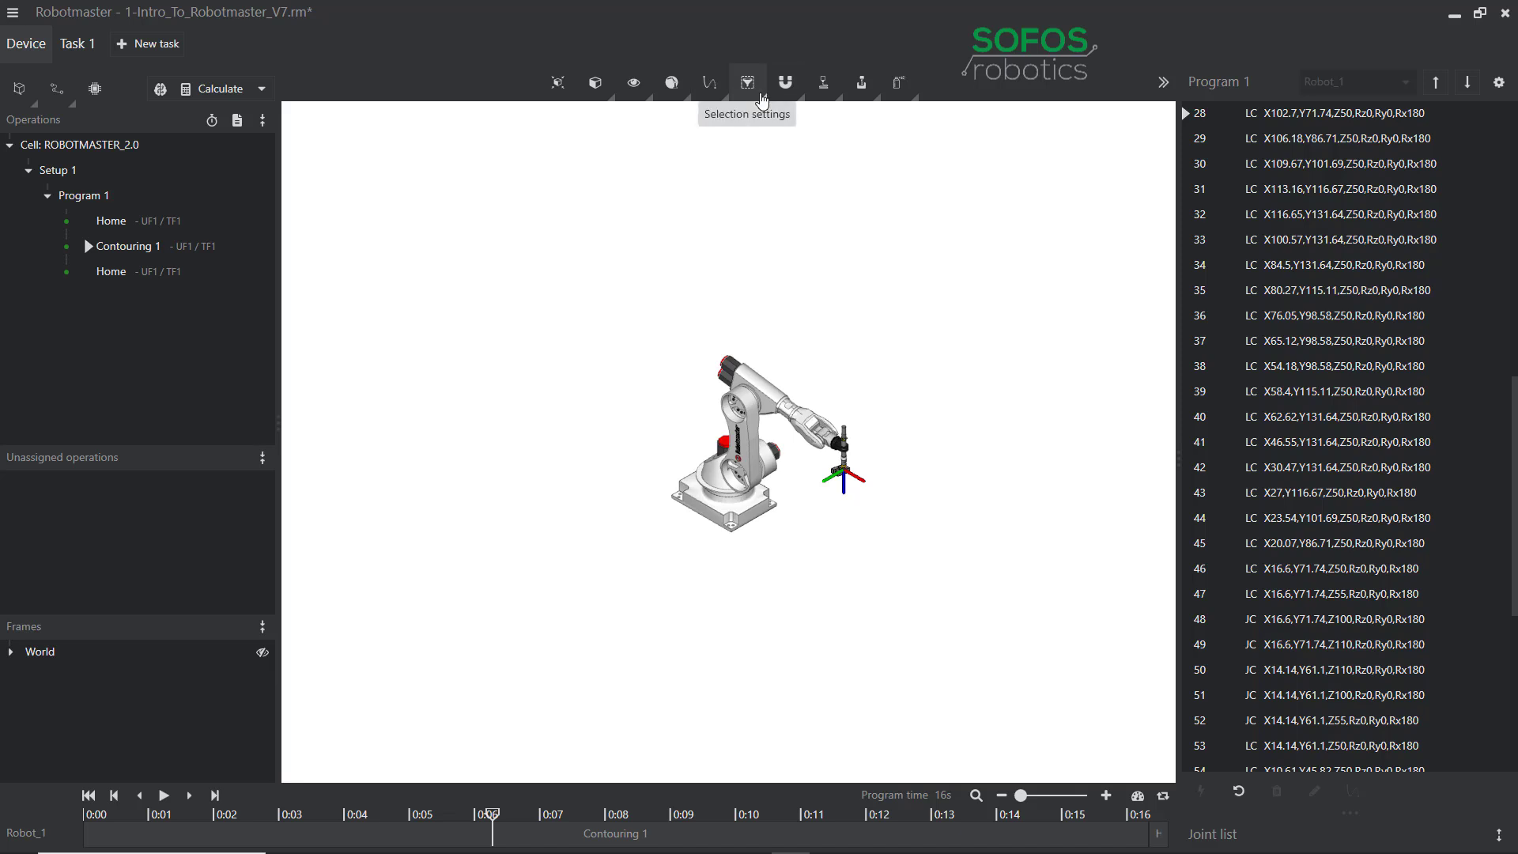
{"action": "left_click", "coordinate": [761, 95]}
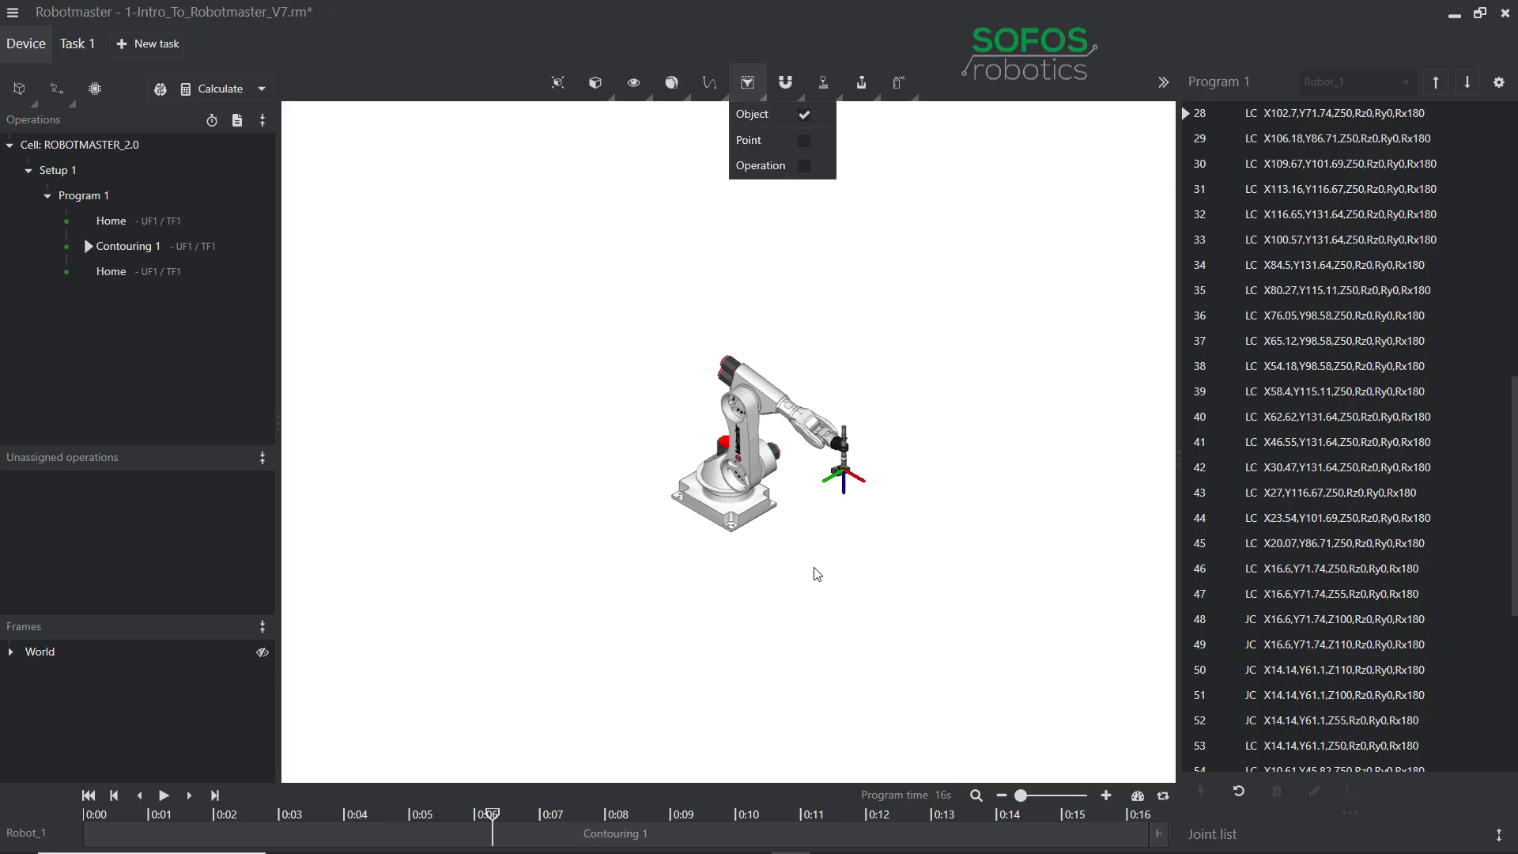
{"action": "scroll", "coordinate": [832, 526], "scroll_direction": "down", "scroll_amount": 2}
{"action": "scroll", "coordinate": [839, 507], "scroll_direction": "up", "scroll_amount": 5}
{"action": "scroll", "coordinate": [850, 560], "scroll_direction": "up", "scroll_amount": 3}
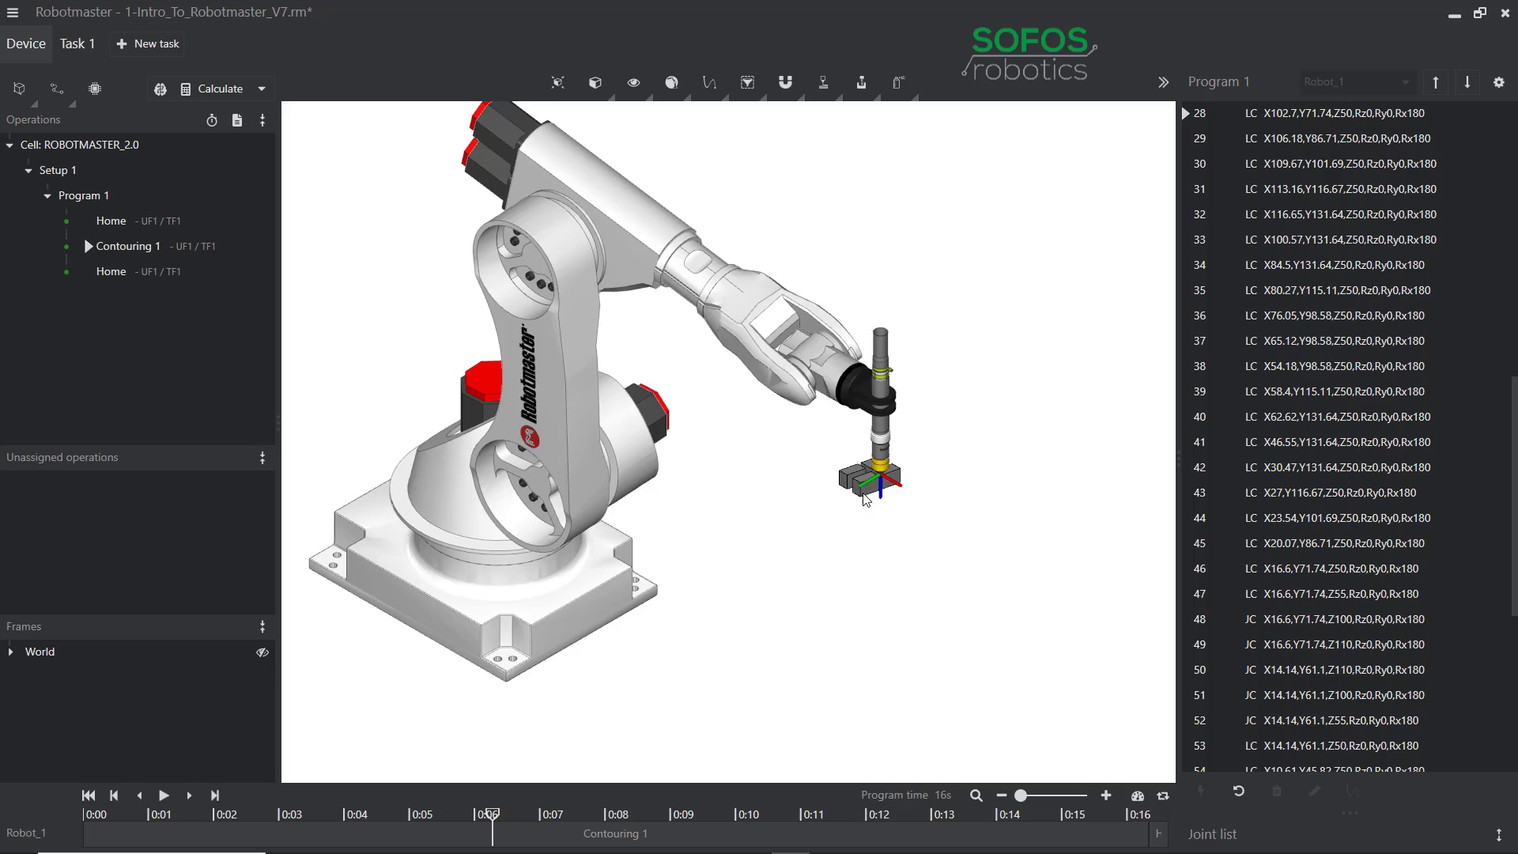
Nudge the Task 1 frame along Y with its gizmo and recalculate the program.
{"action": "double_click", "coordinate": [865, 495]}
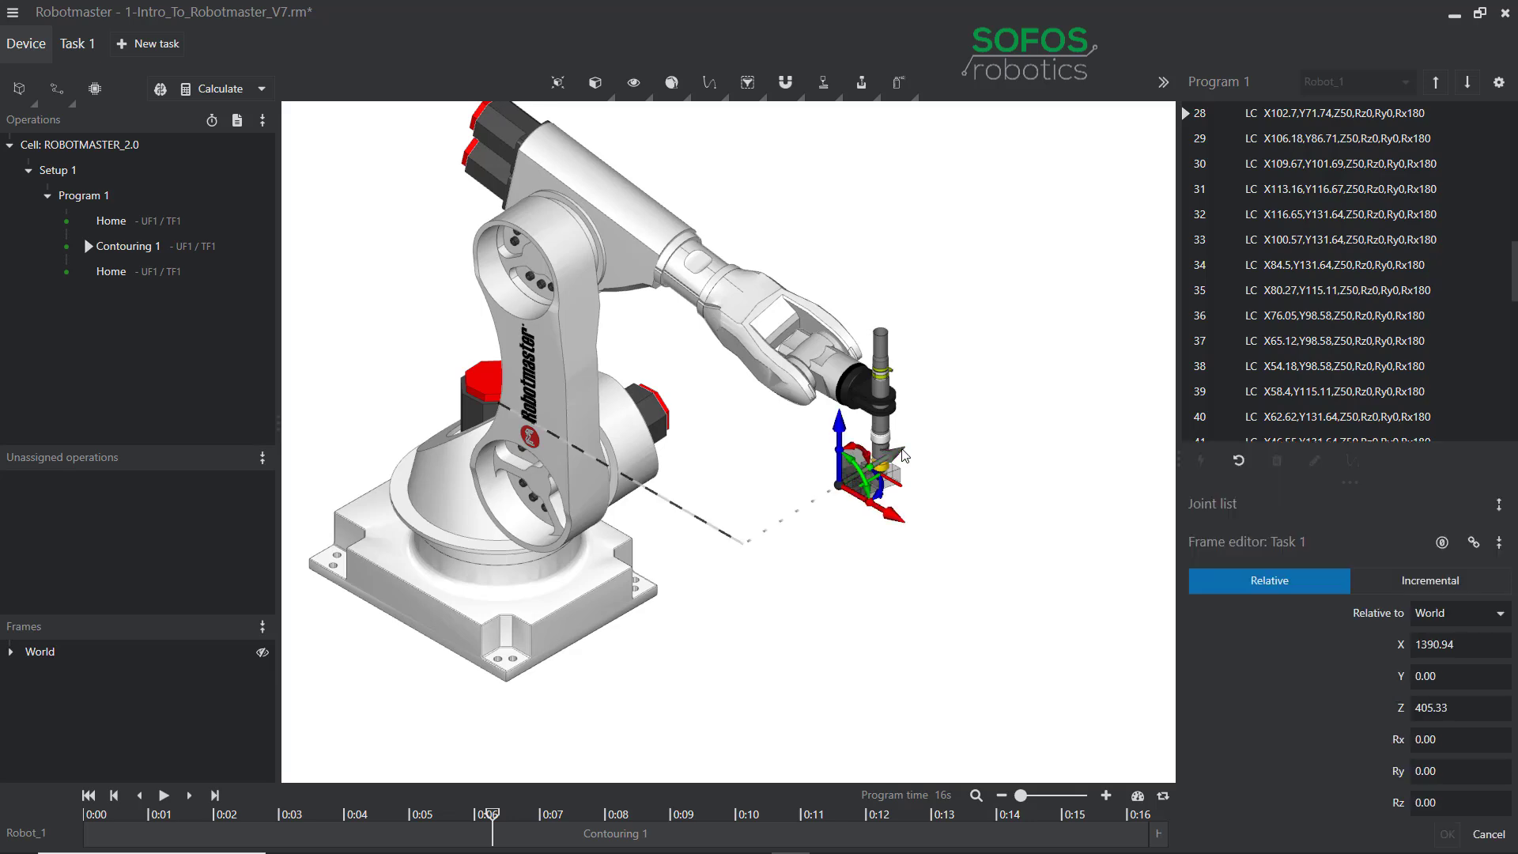
{"action": "mouse_move", "coordinate": [904, 455]}
{"action": "left_mouse_down"}
{"action": "mouse_move", "coordinate": [825, 494]}
{"action": "mouse_move", "coordinate": [942, 415]}
{"action": "mouse_move", "coordinate": [841, 483]}
{"action": "mouse_move", "coordinate": [906, 461]}
{"action": "left_mouse_up"}
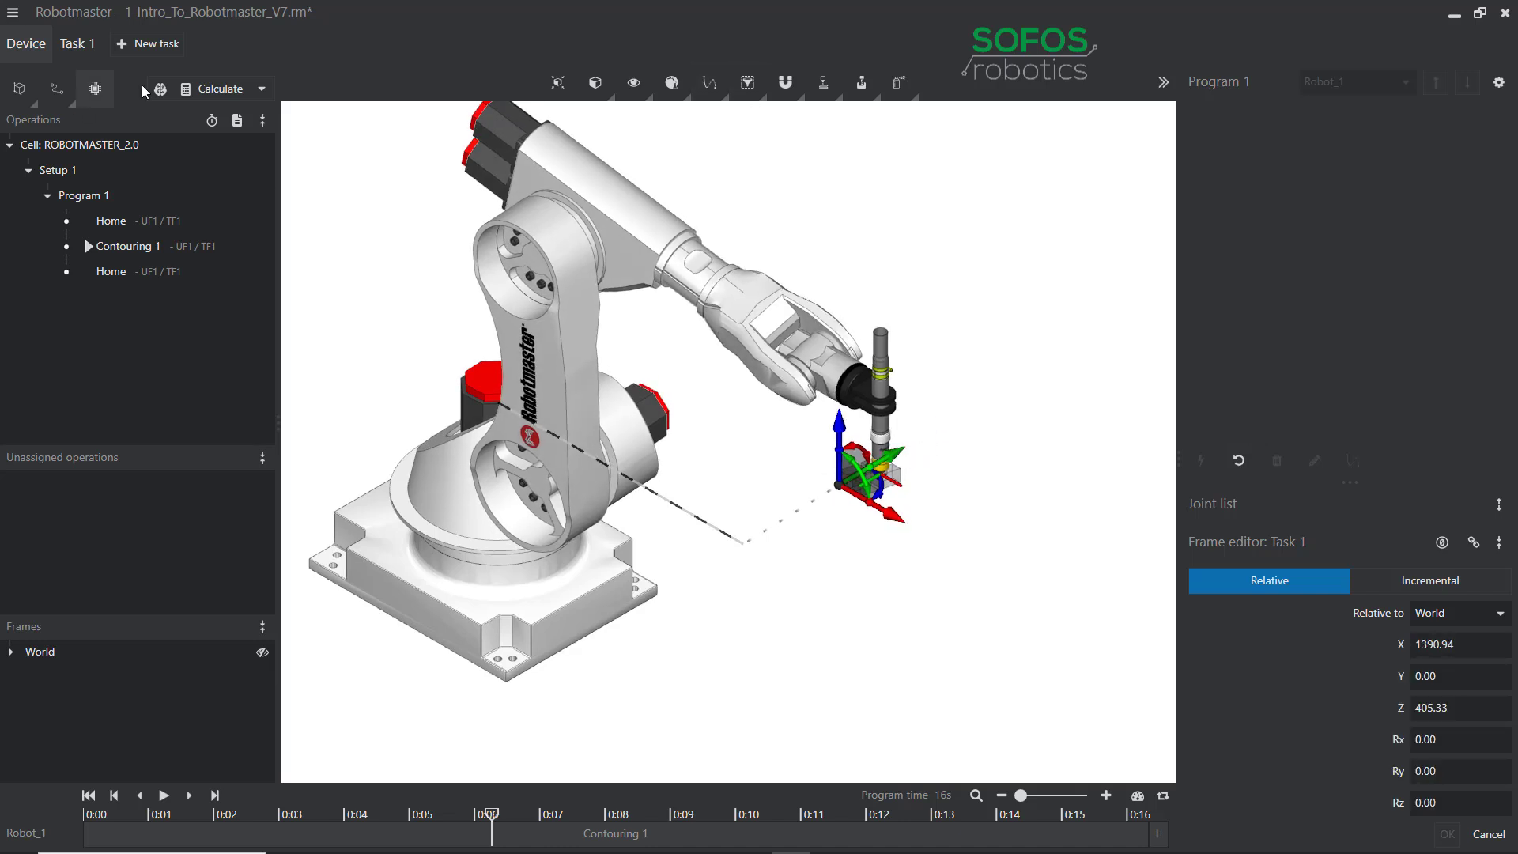
{"action": "left_click", "coordinate": [198, 89]}
Enable Point in the selection filter so individual path points can be picked.
{"action": "left_click", "coordinate": [762, 95]}
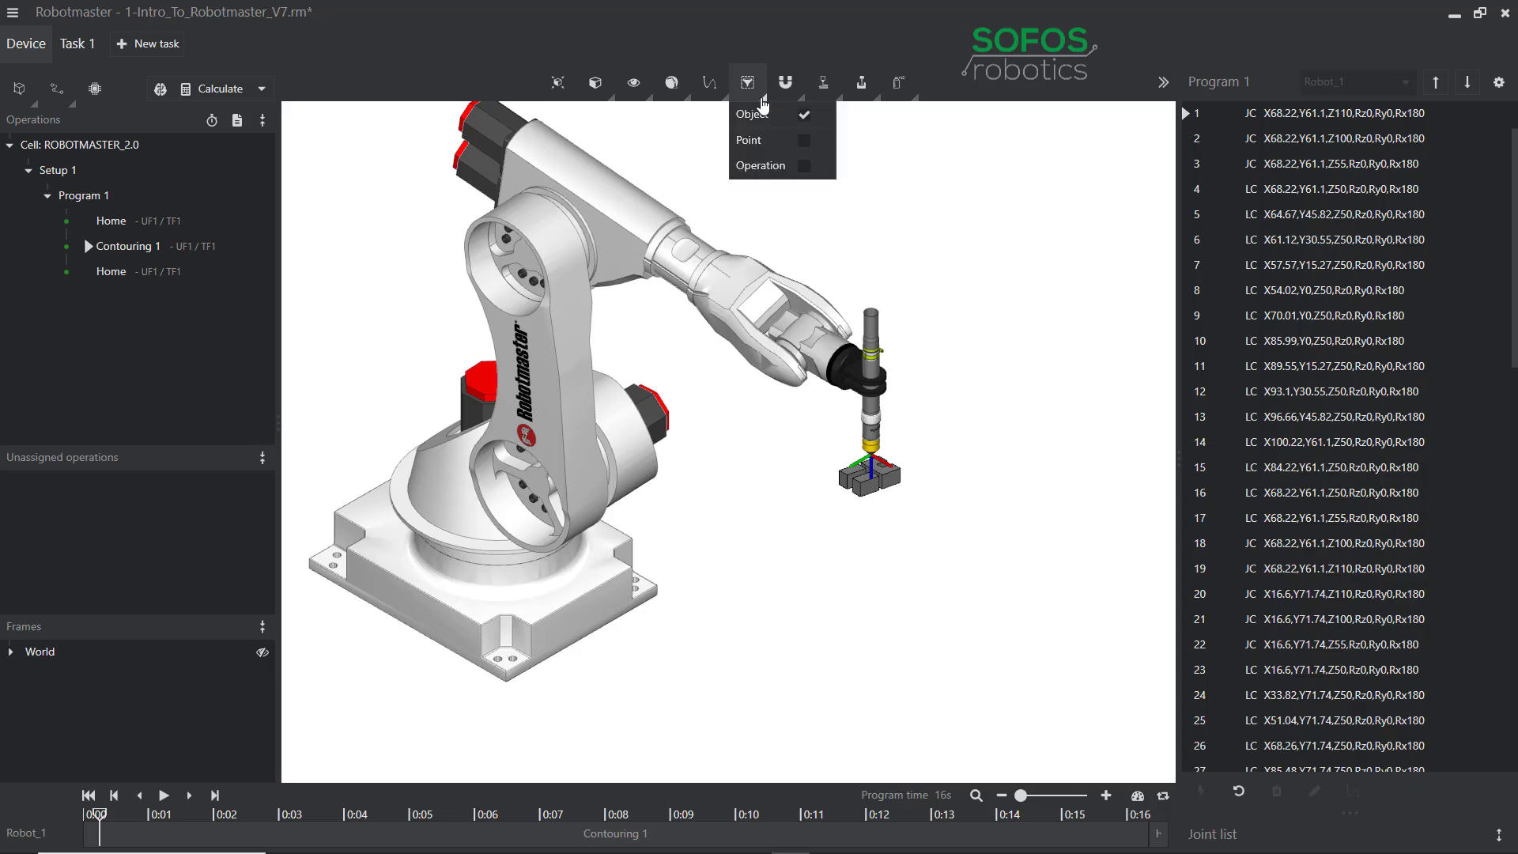
{"action": "left_click", "coordinate": [805, 141]}
{"action": "scroll", "coordinate": [881, 474], "scroll_direction": "up", "scroll_amount": 5}
{"action": "scroll", "coordinate": [1023, 554], "scroll_direction": "up", "scroll_amount": 5}
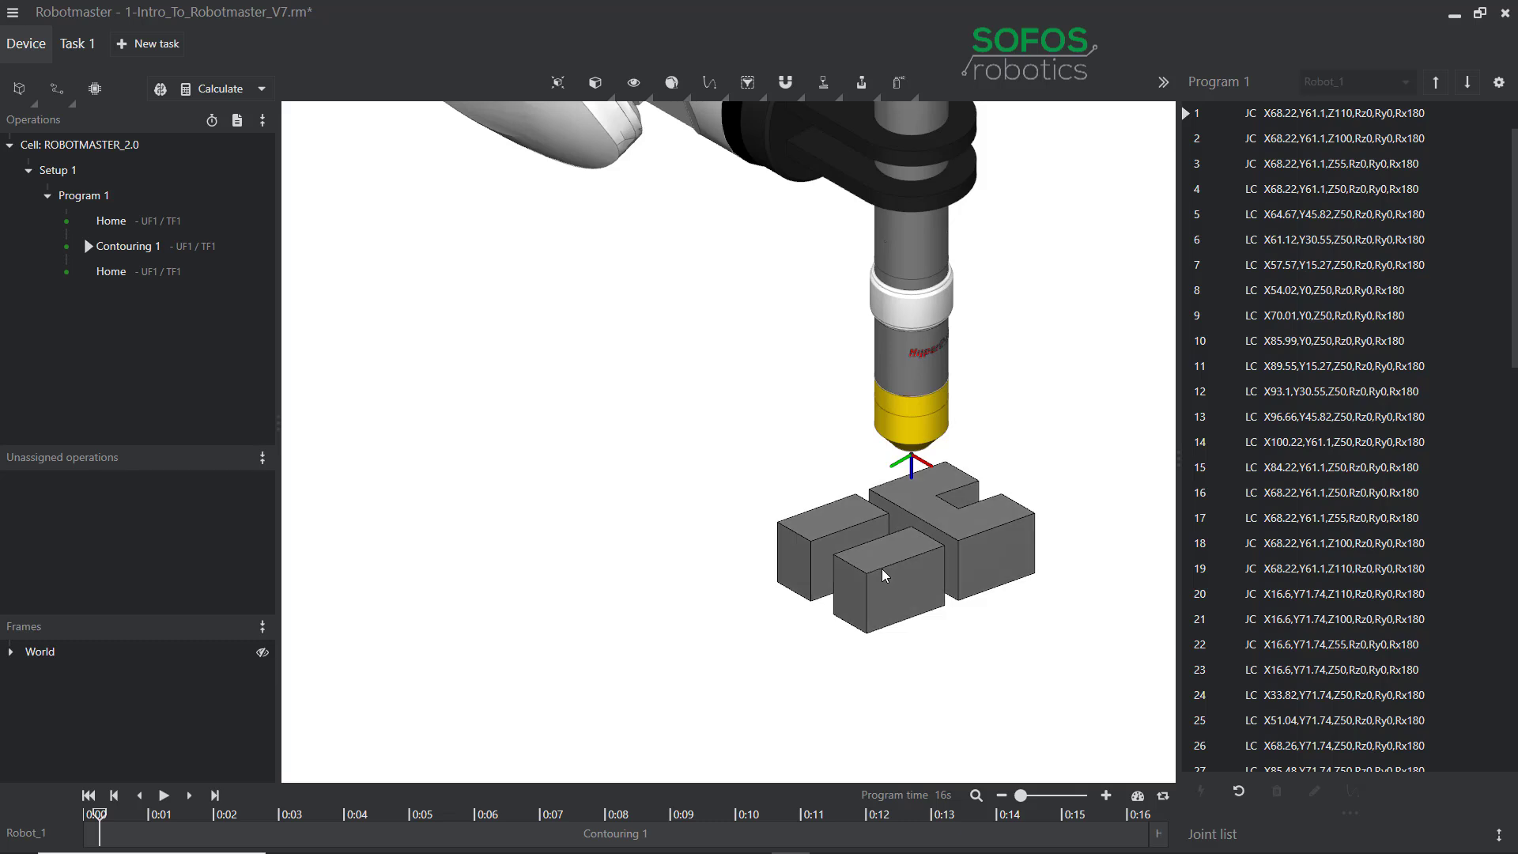
Pose the robot at point 11 of Contouring 1 and turn off individual point selection.
{"action": "left_click", "coordinate": [884, 576]}
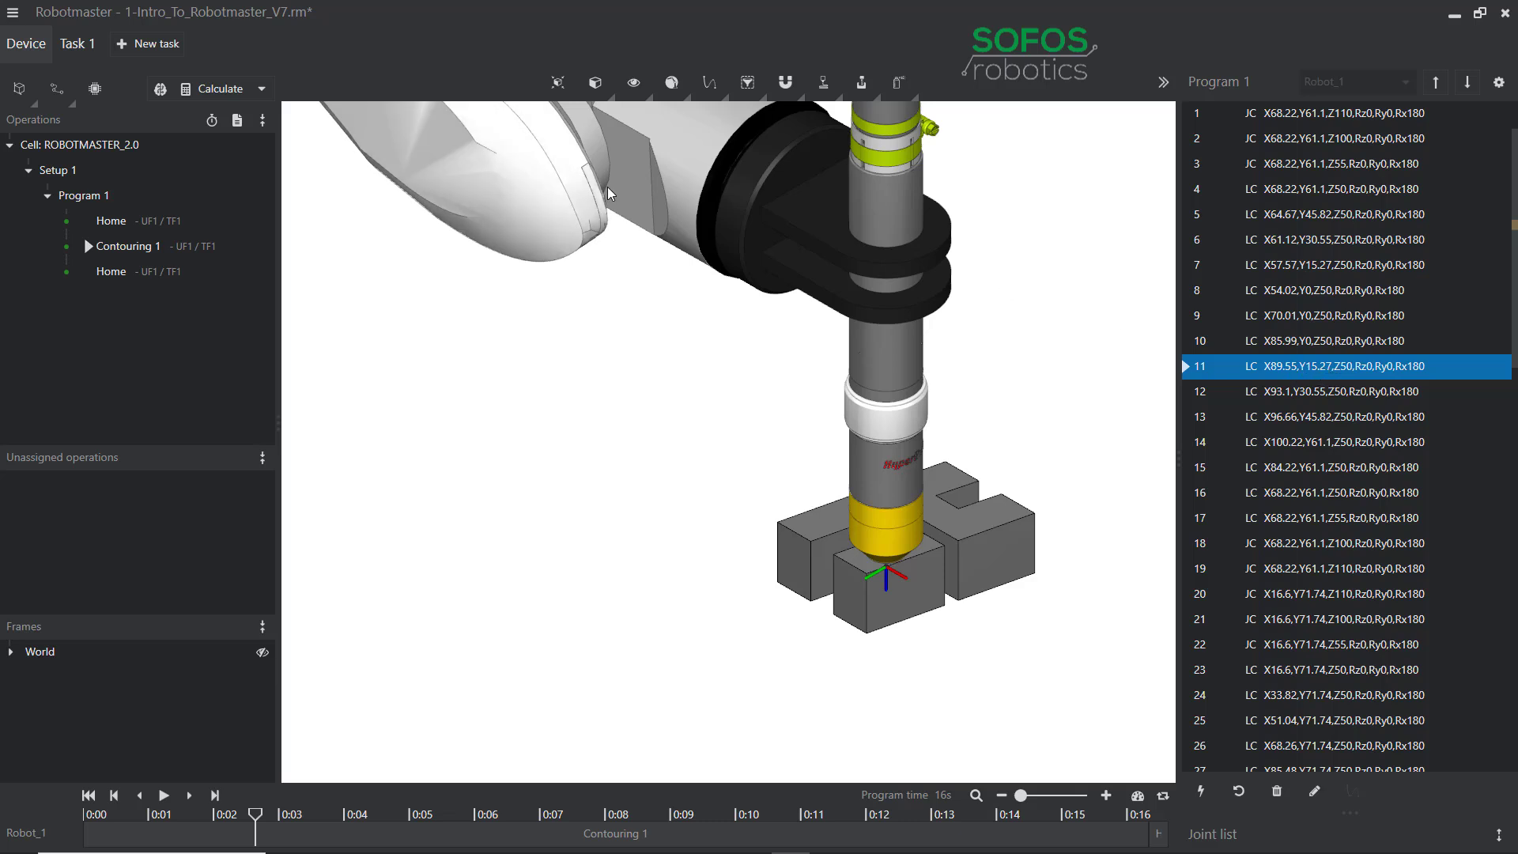
{"action": "left_click", "coordinate": [749, 83]}
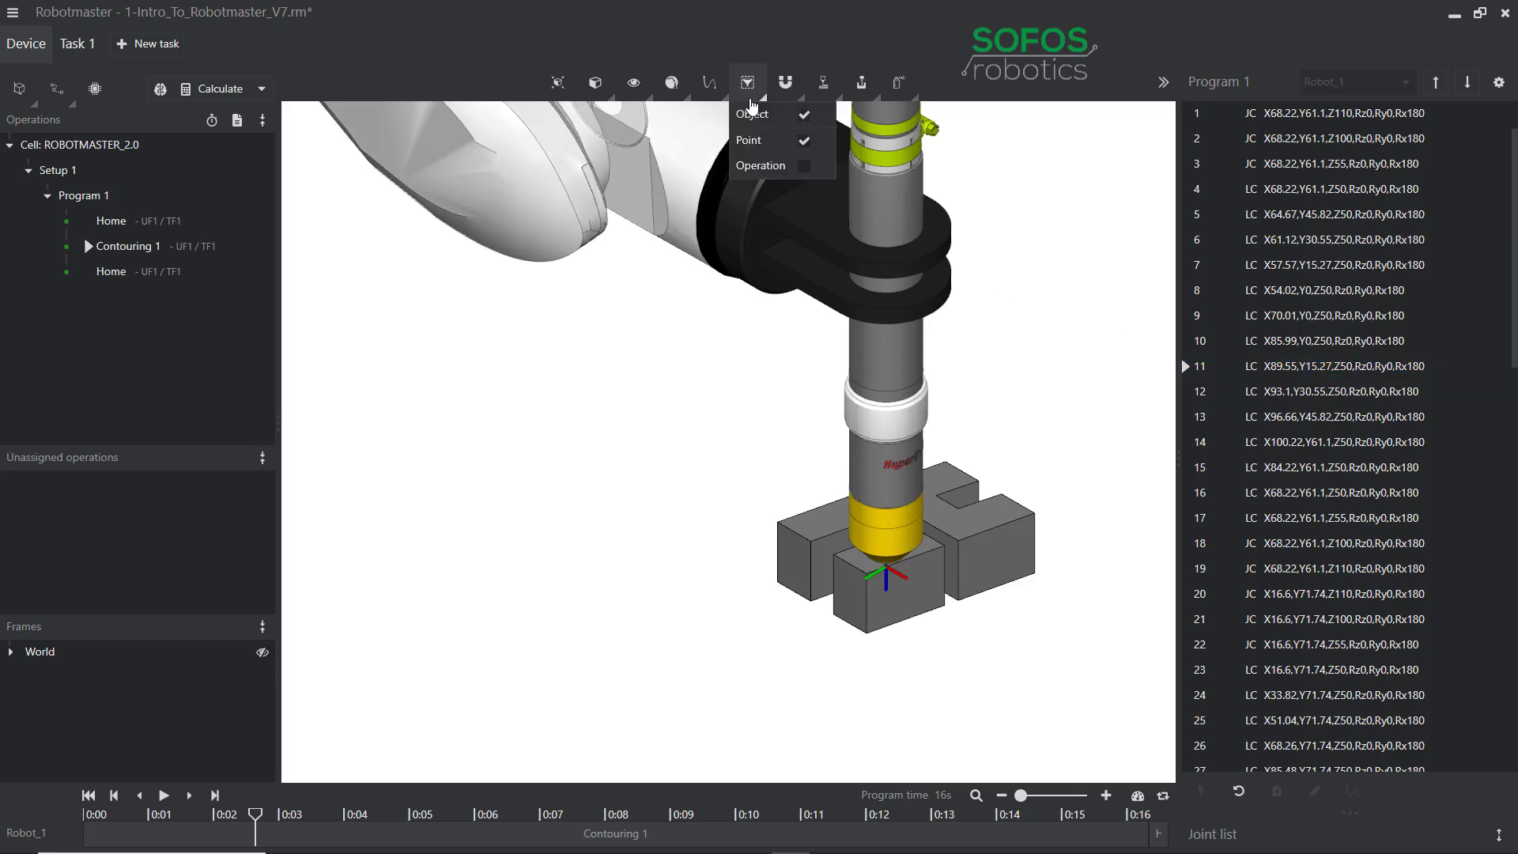
{"action": "left_click", "coordinate": [805, 142]}
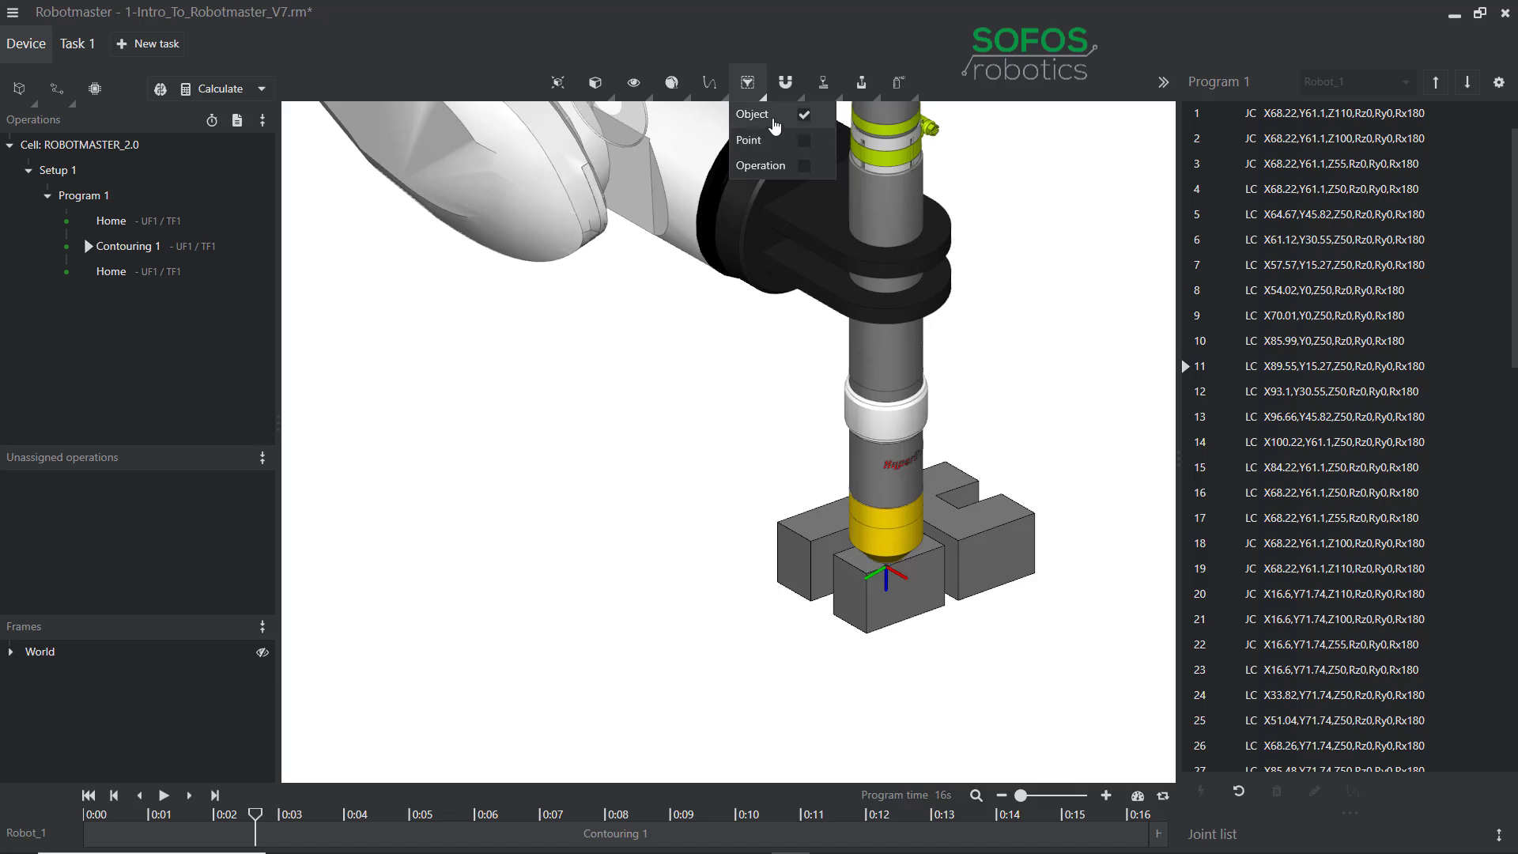
Browse the snapping, material display, material removal and spraying options, and fit the robot cell in view.
{"action": "left_click", "coordinate": [787, 84]}
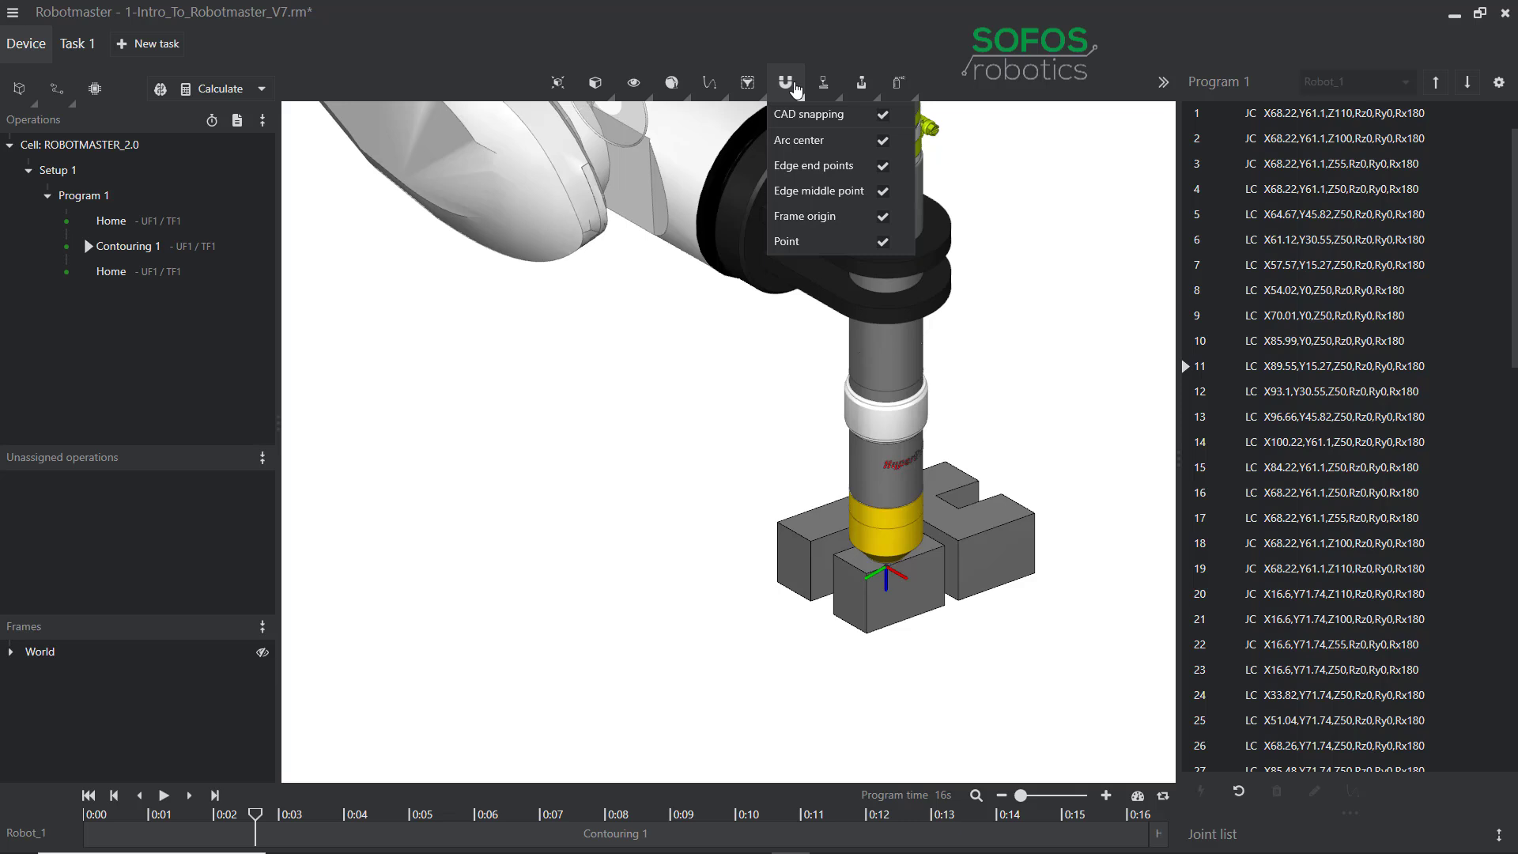
{"action": "left_click", "coordinate": [823, 87]}
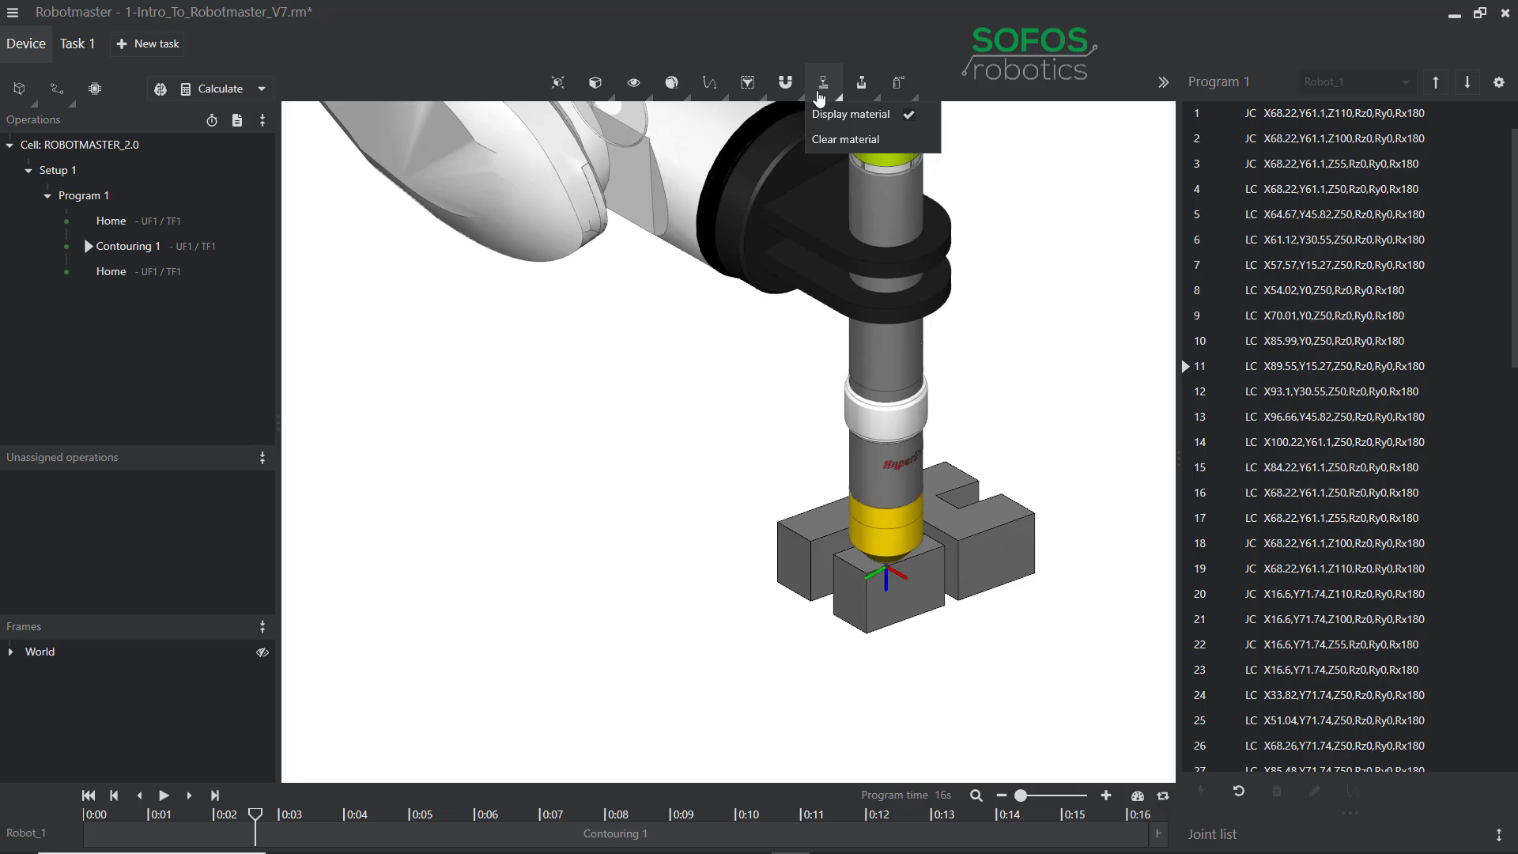
{"action": "left_click", "coordinate": [867, 96]}
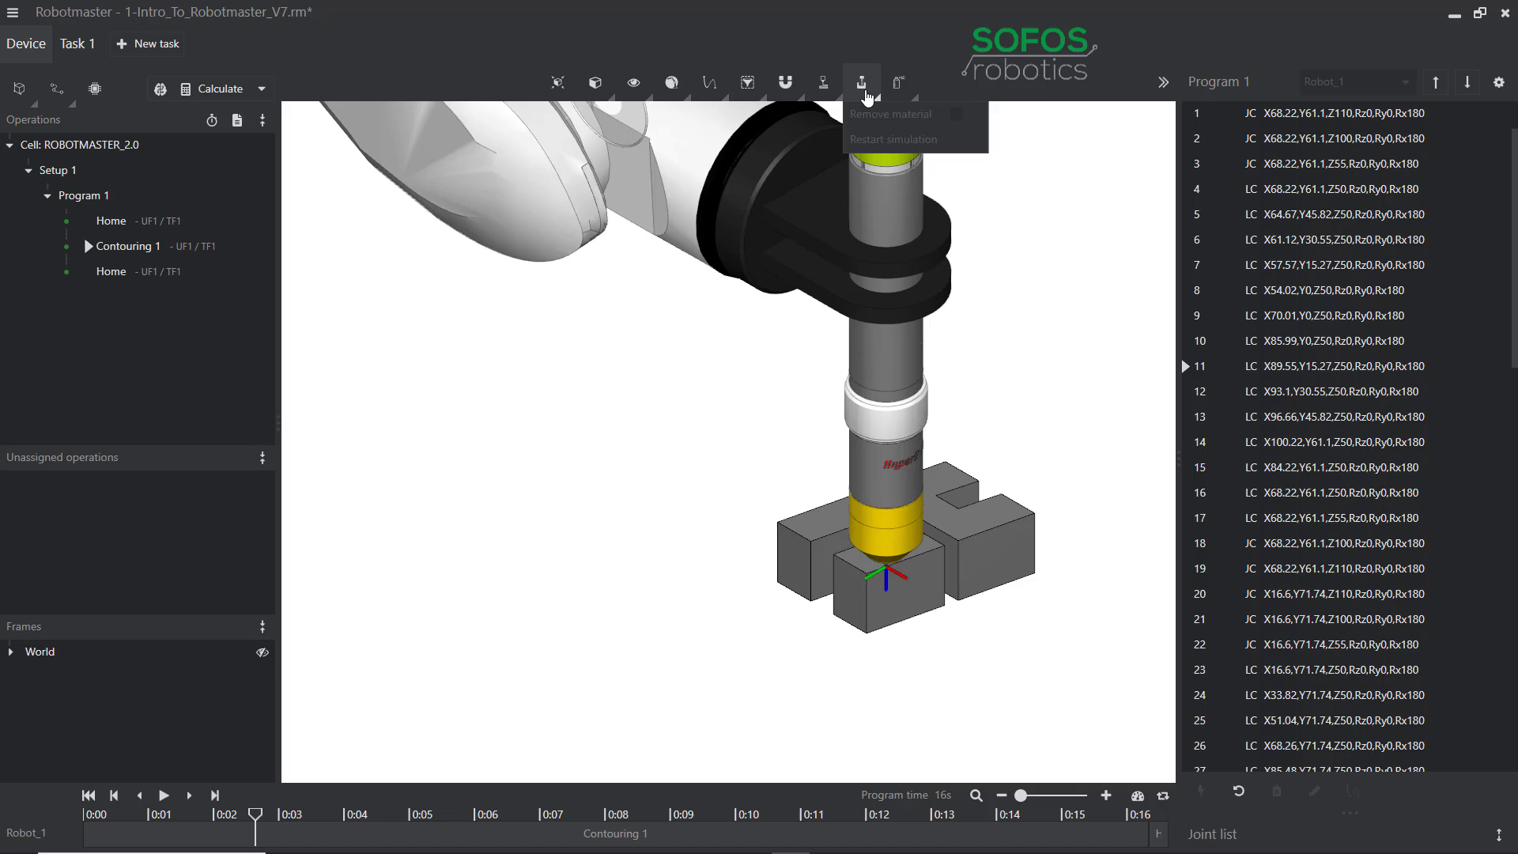
{"action": "left_click", "coordinate": [906, 96]}
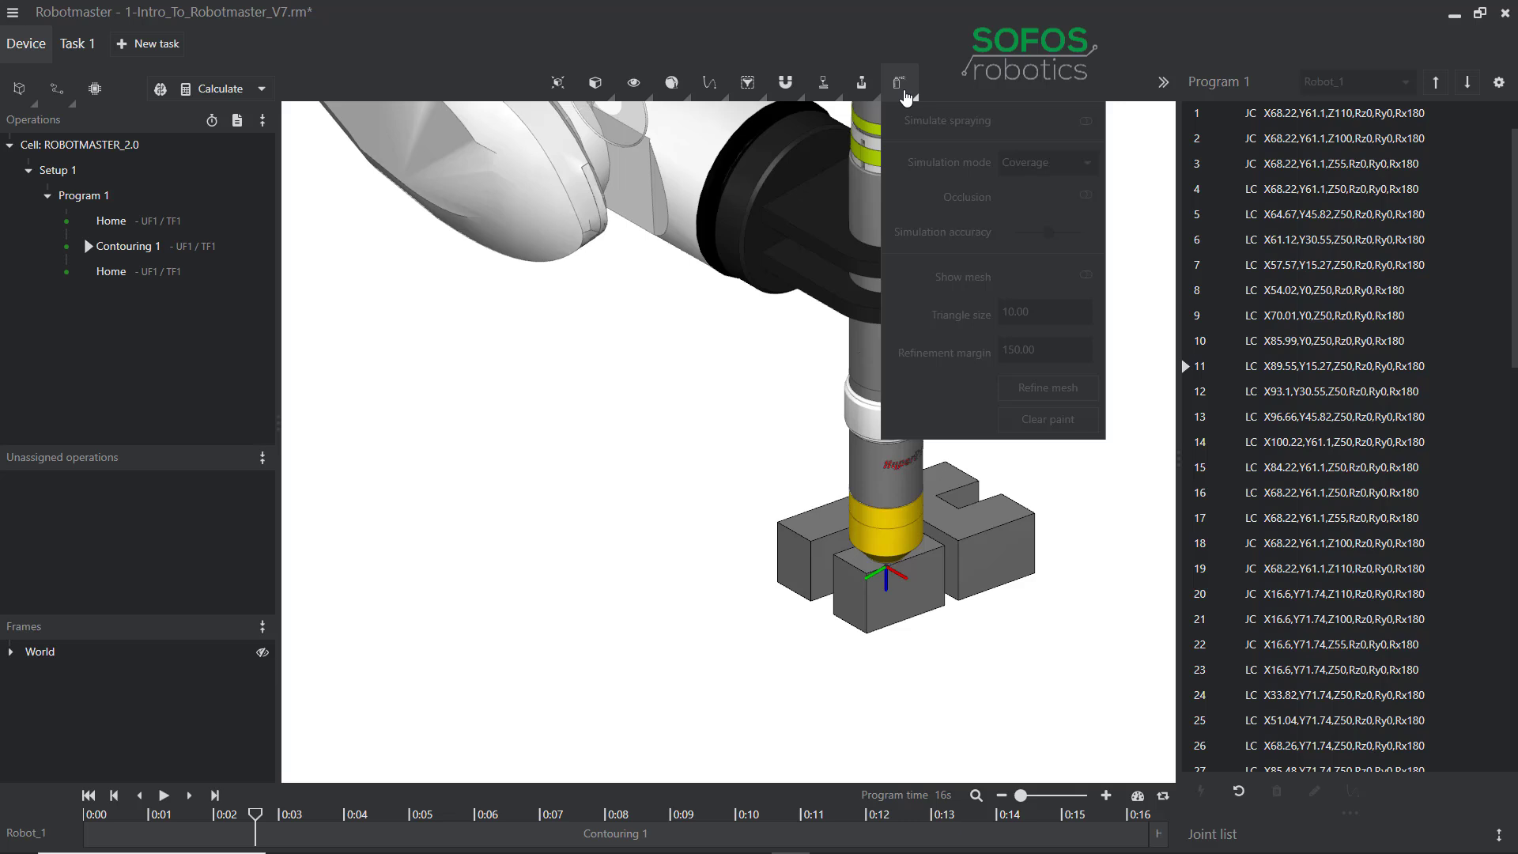
{"action": "left_click", "coordinate": [710, 360]}
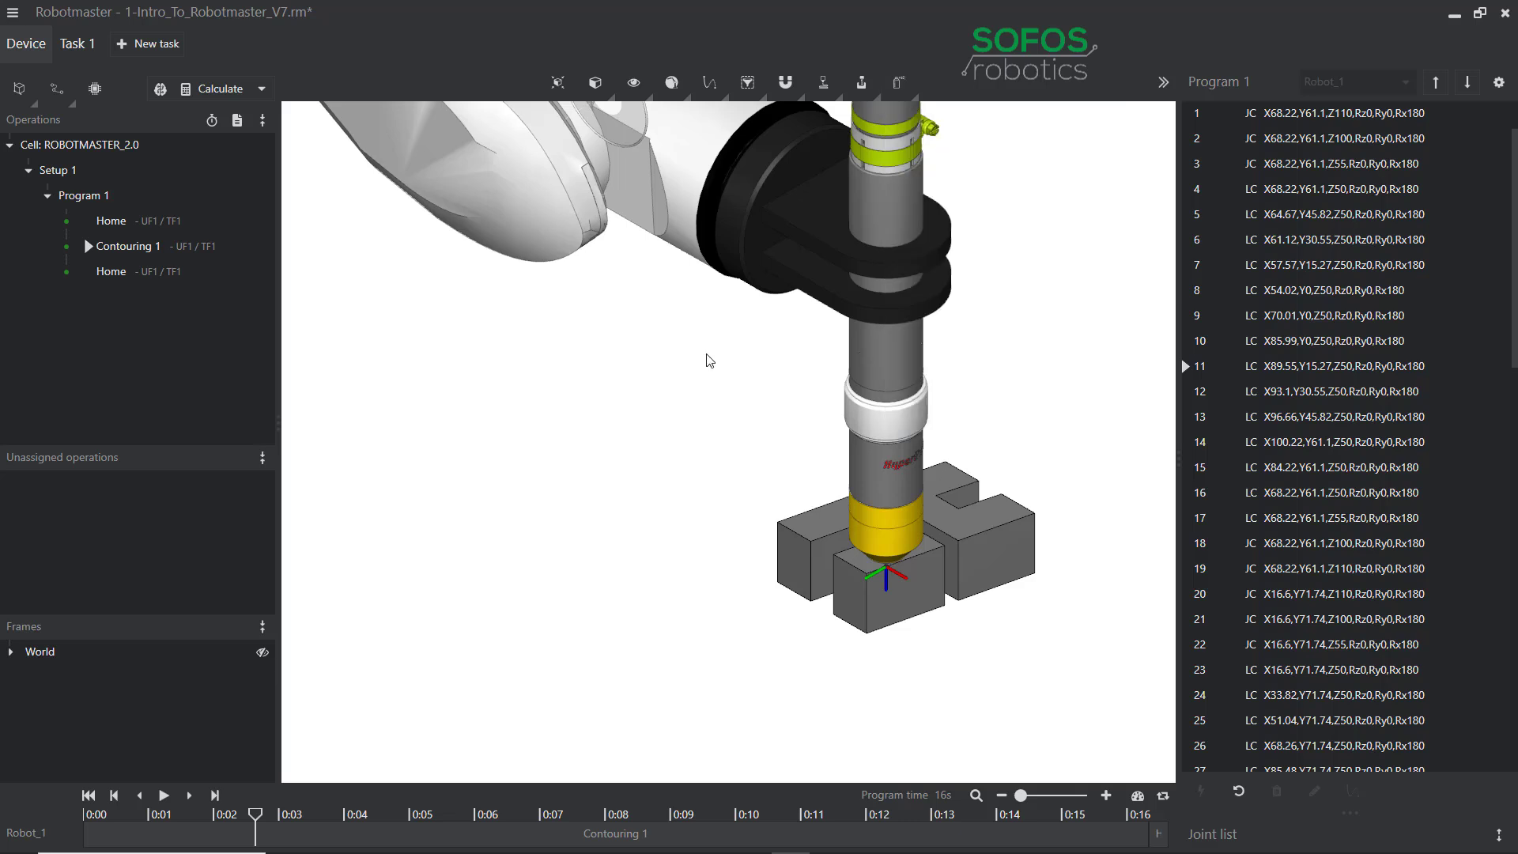
{"action": "left_click", "coordinate": [558, 82]}
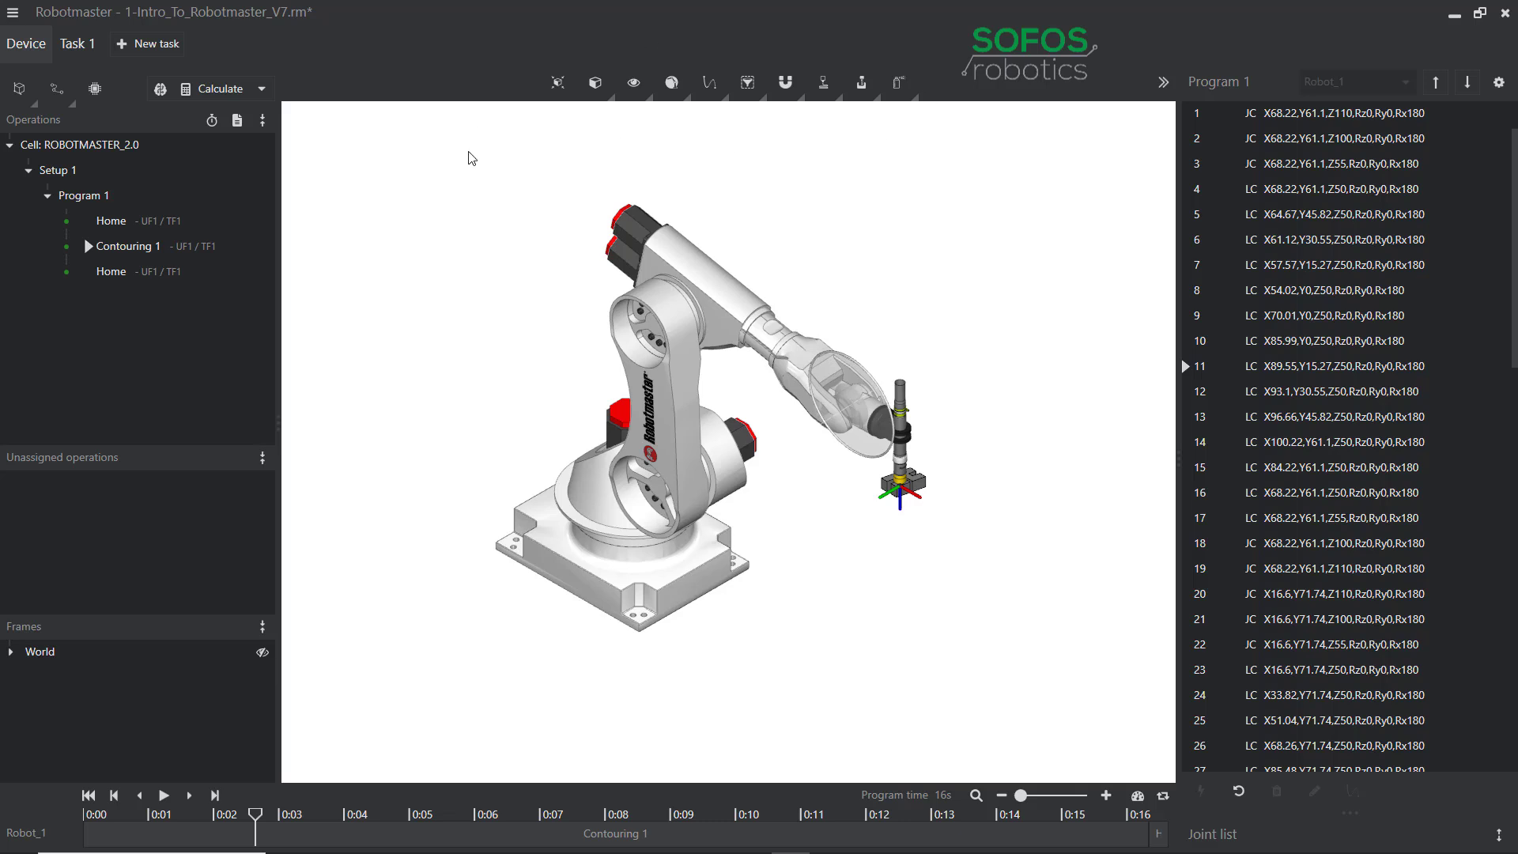
Review User Frame 1 in the user frame list, keep its type Task fixed, and confirm.
{"action": "left_click", "coordinate": [25, 98]}
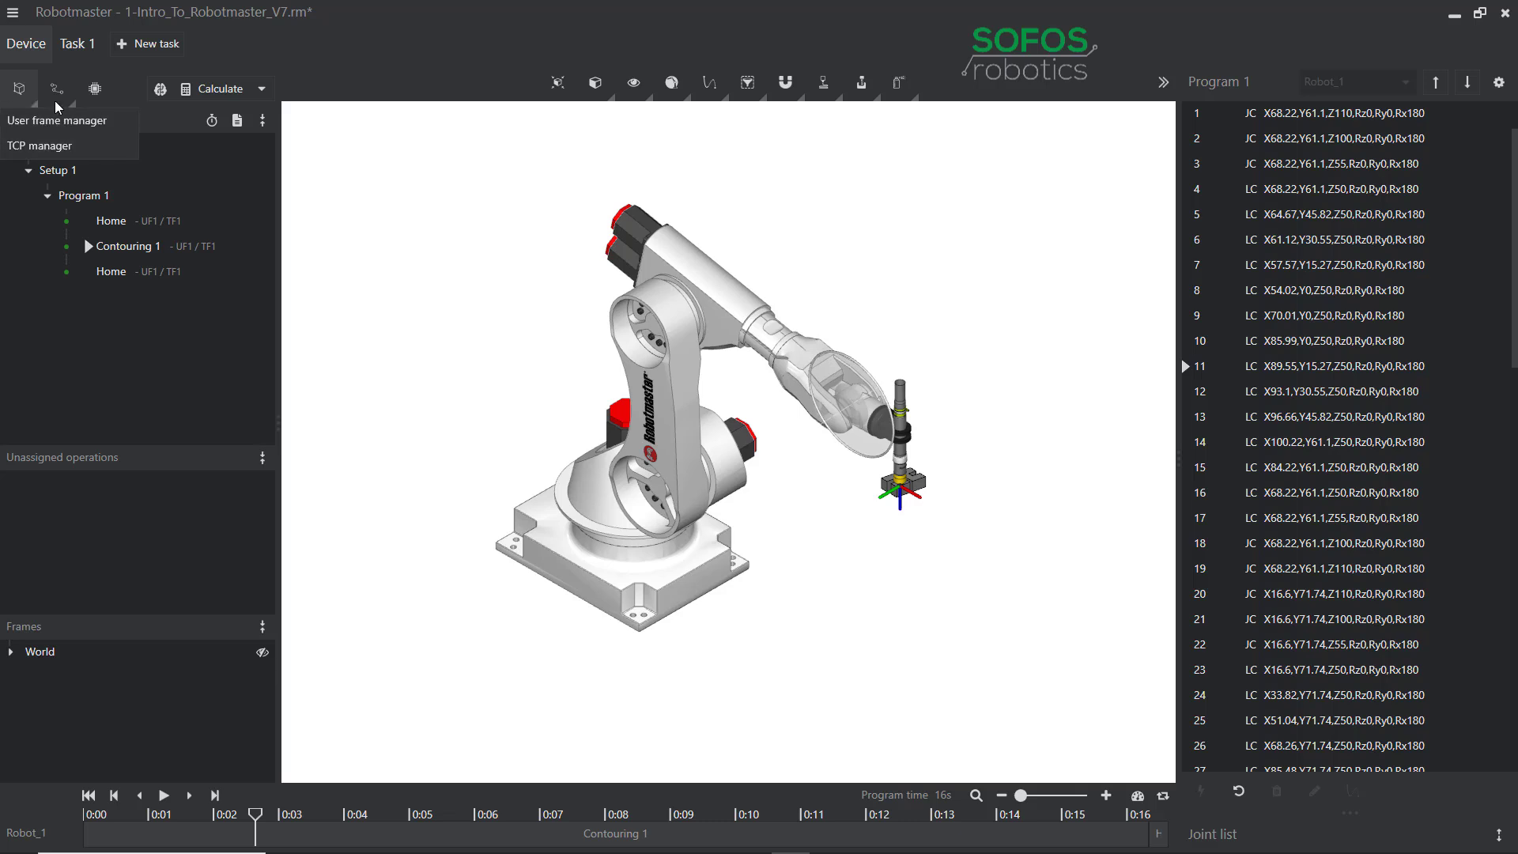
{"action": "left_click", "coordinate": [66, 123]}
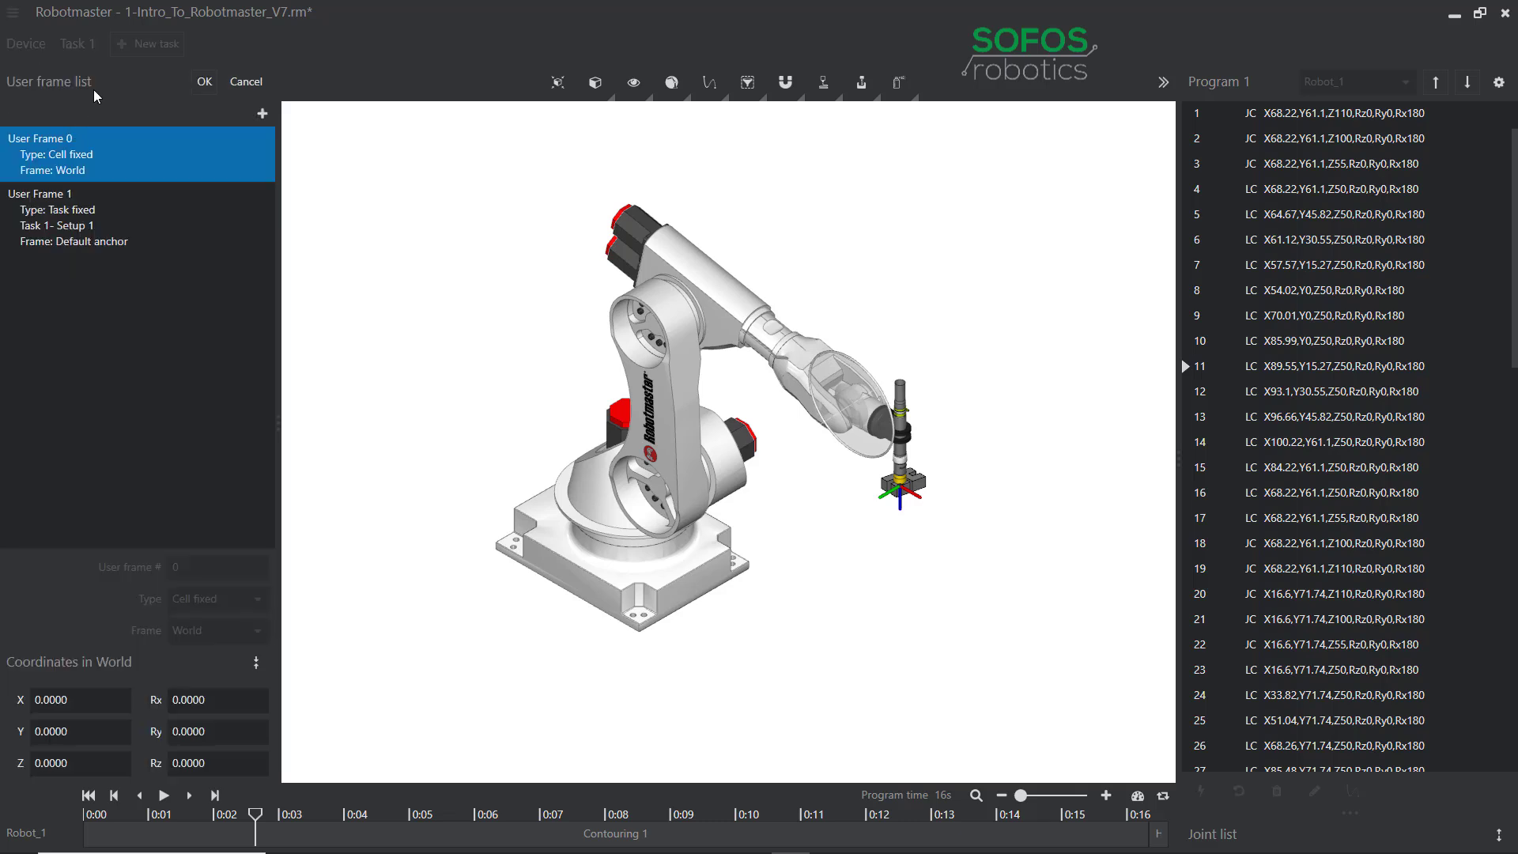
{"action": "left_click", "coordinate": [119, 230]}
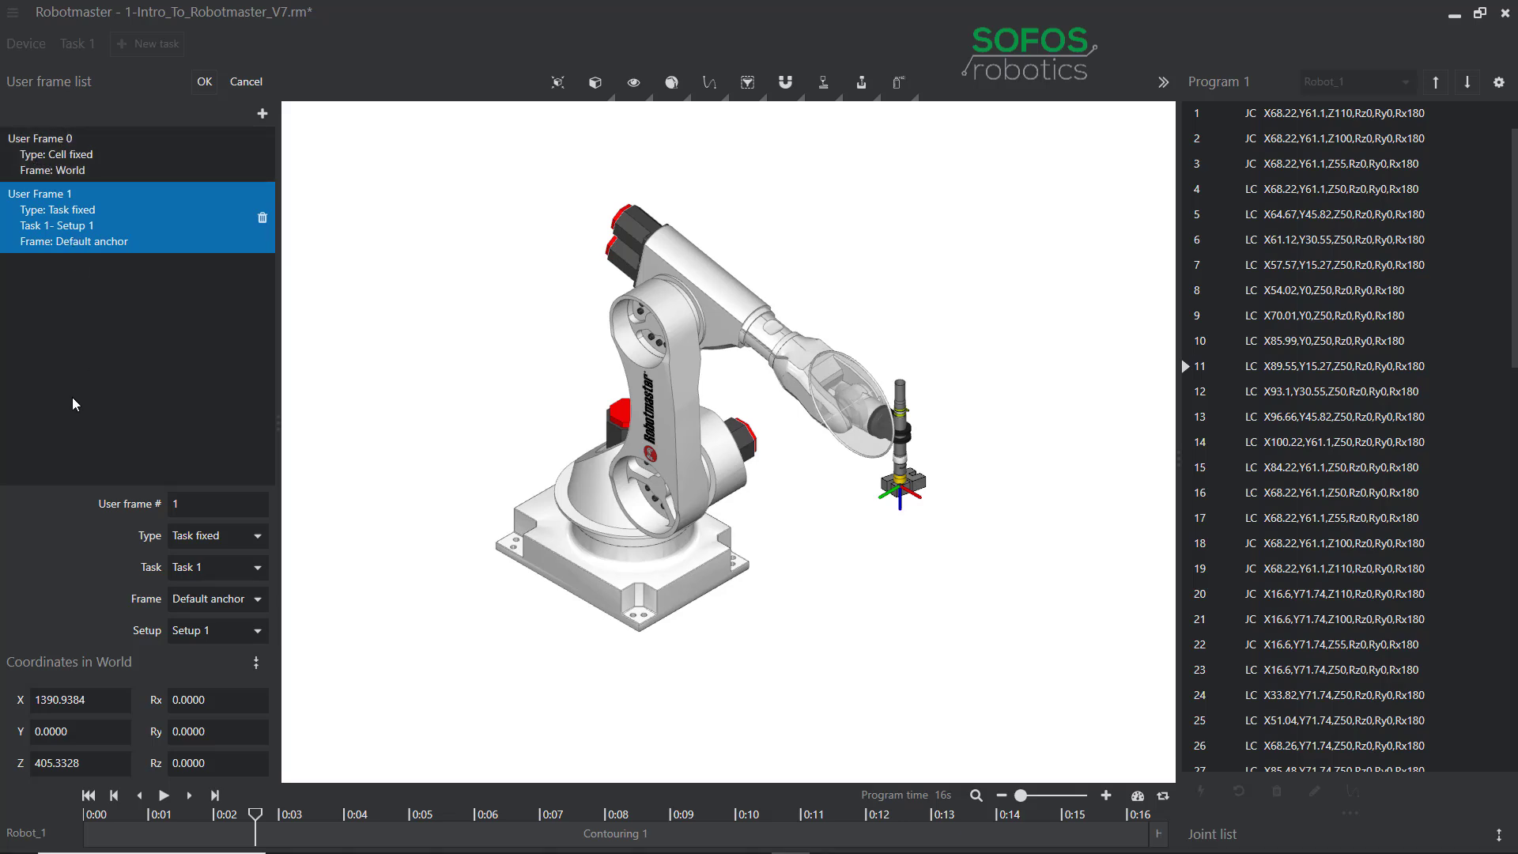
{"action": "double_click", "coordinate": [174, 503]}
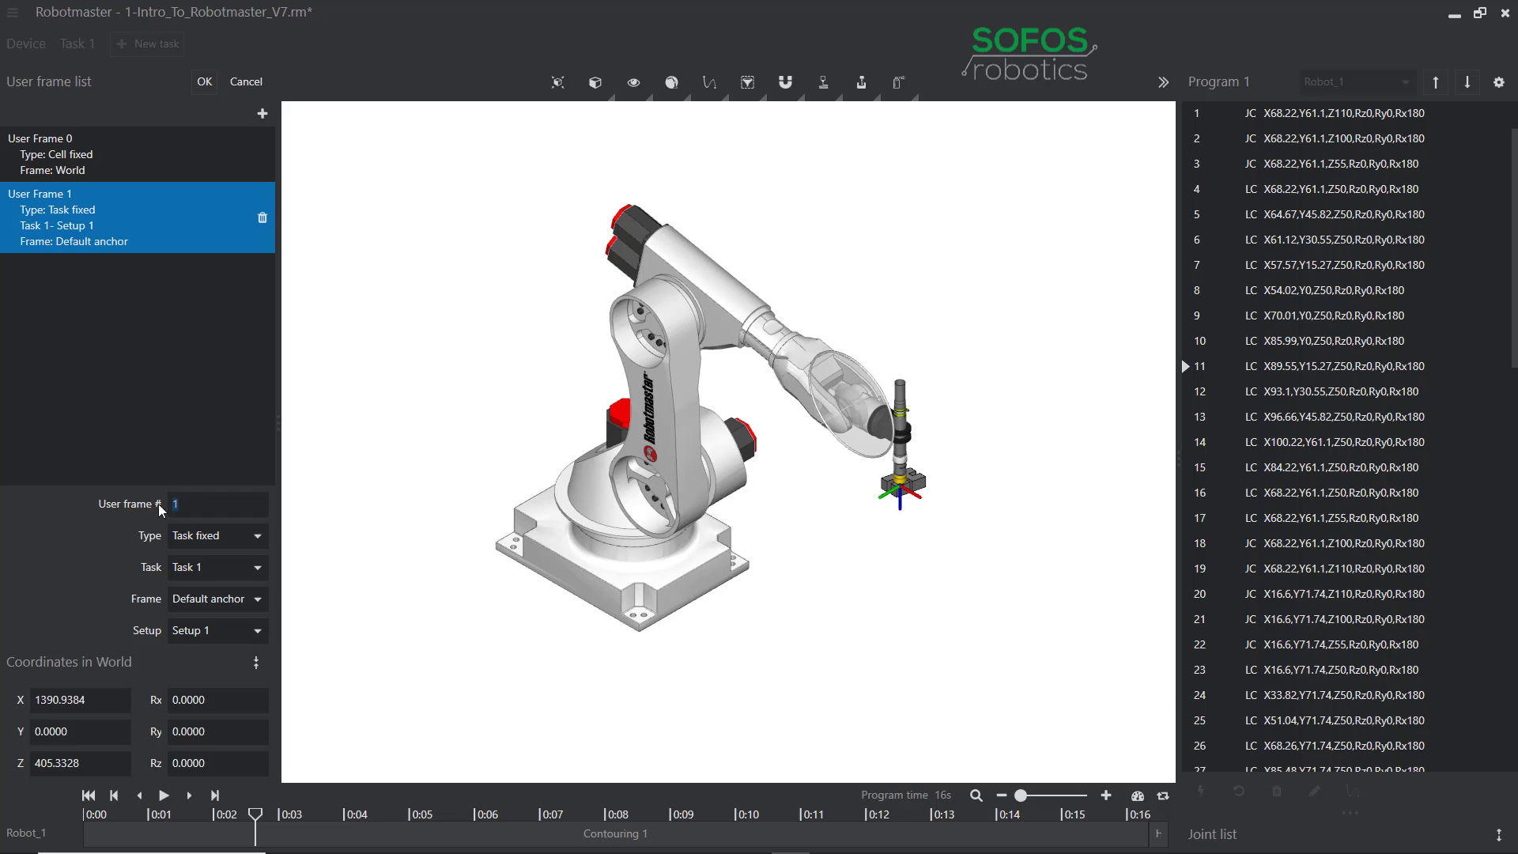
{"action": "left_click", "coordinate": [197, 467]}
{"action": "left_click", "coordinate": [73, 249]}
{"action": "left_click", "coordinate": [259, 540]}
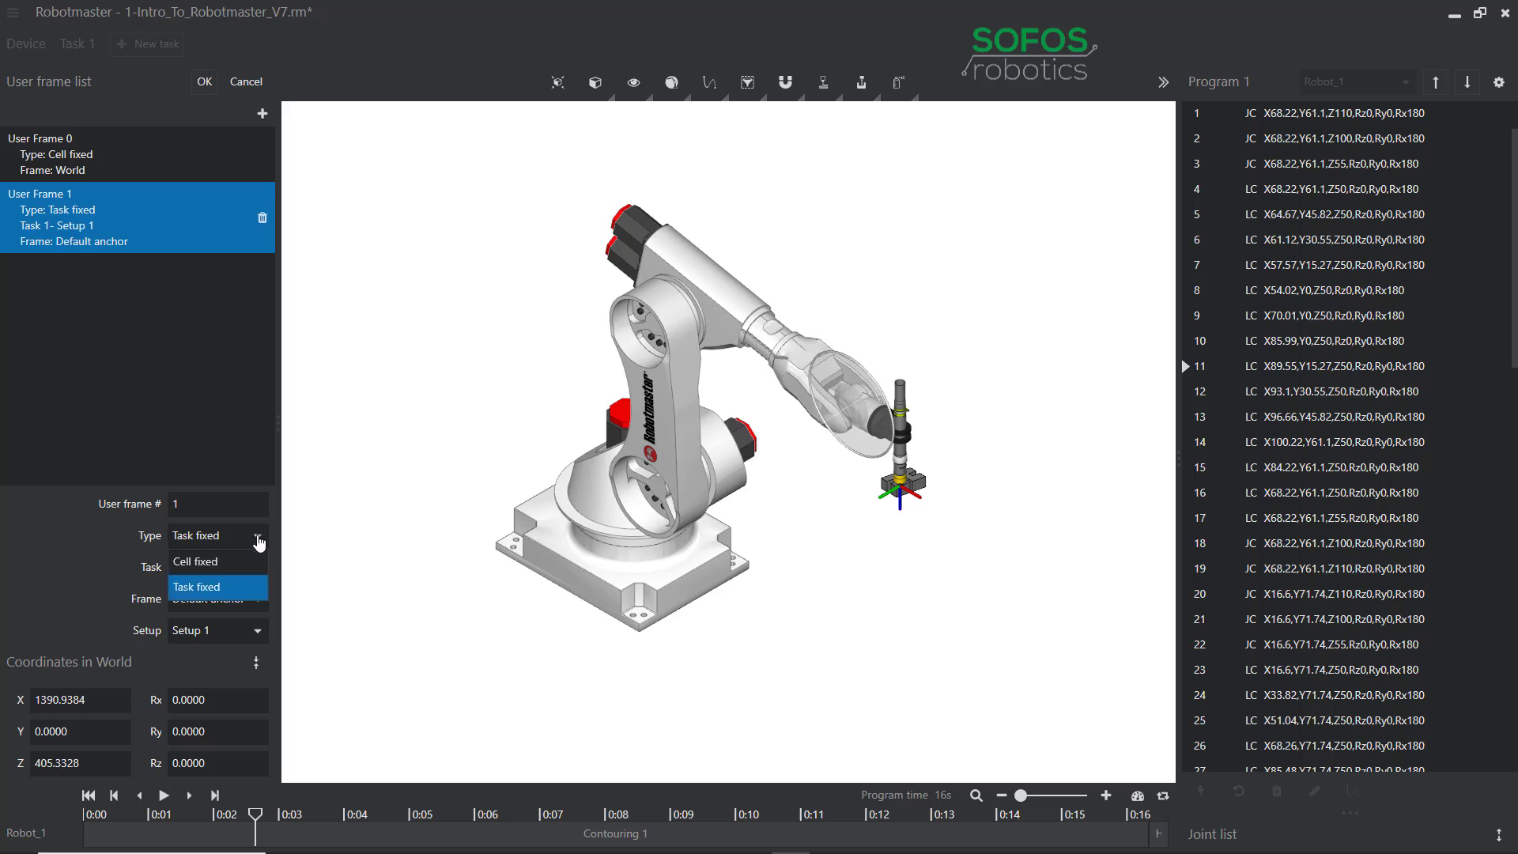
{"action": "left_click", "coordinate": [261, 546]}
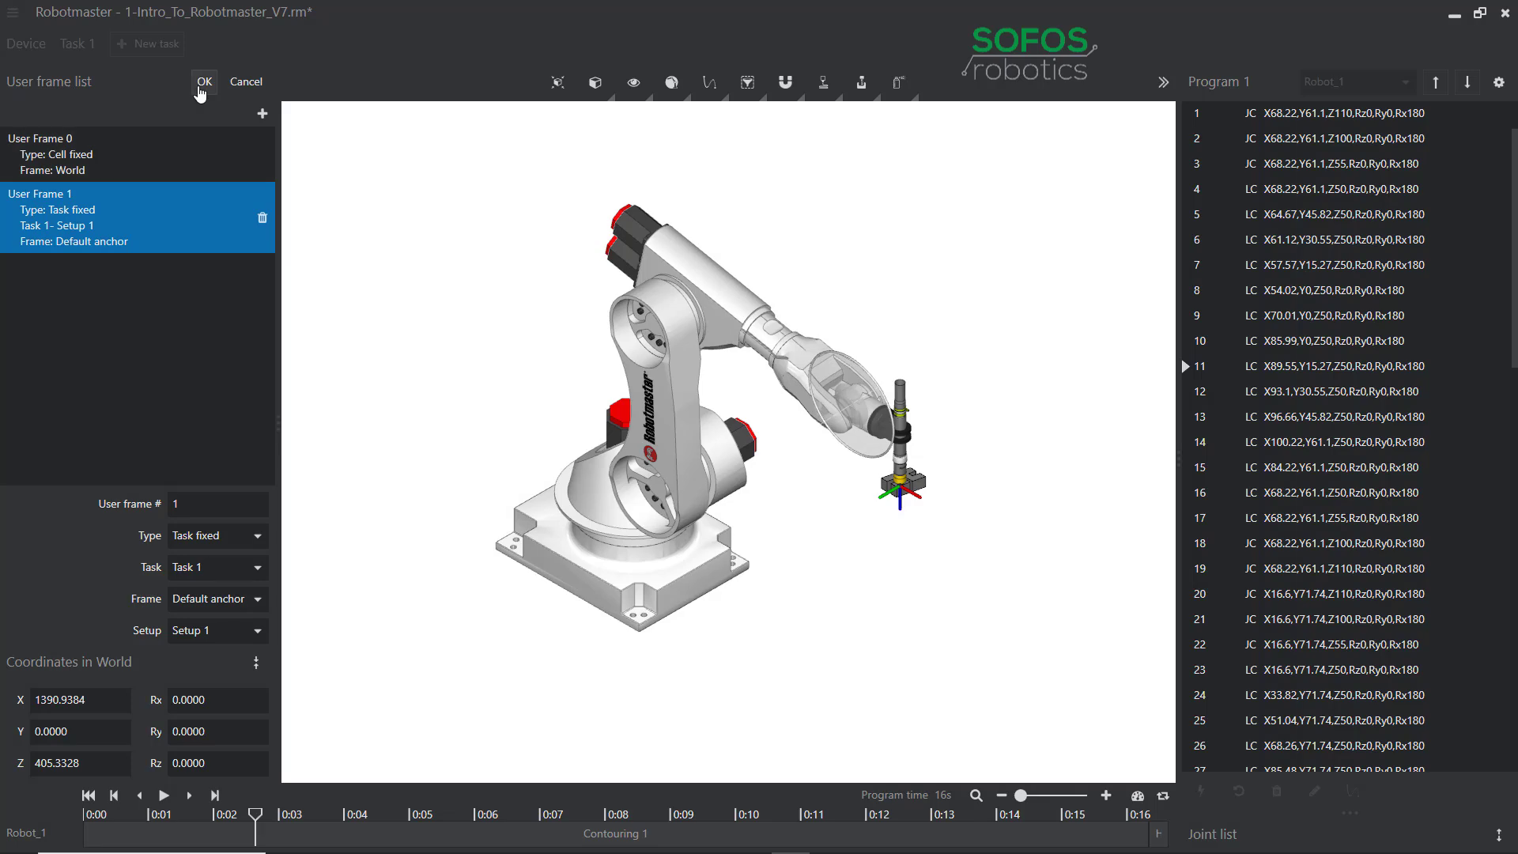
{"action": "left_click", "coordinate": [203, 83]}
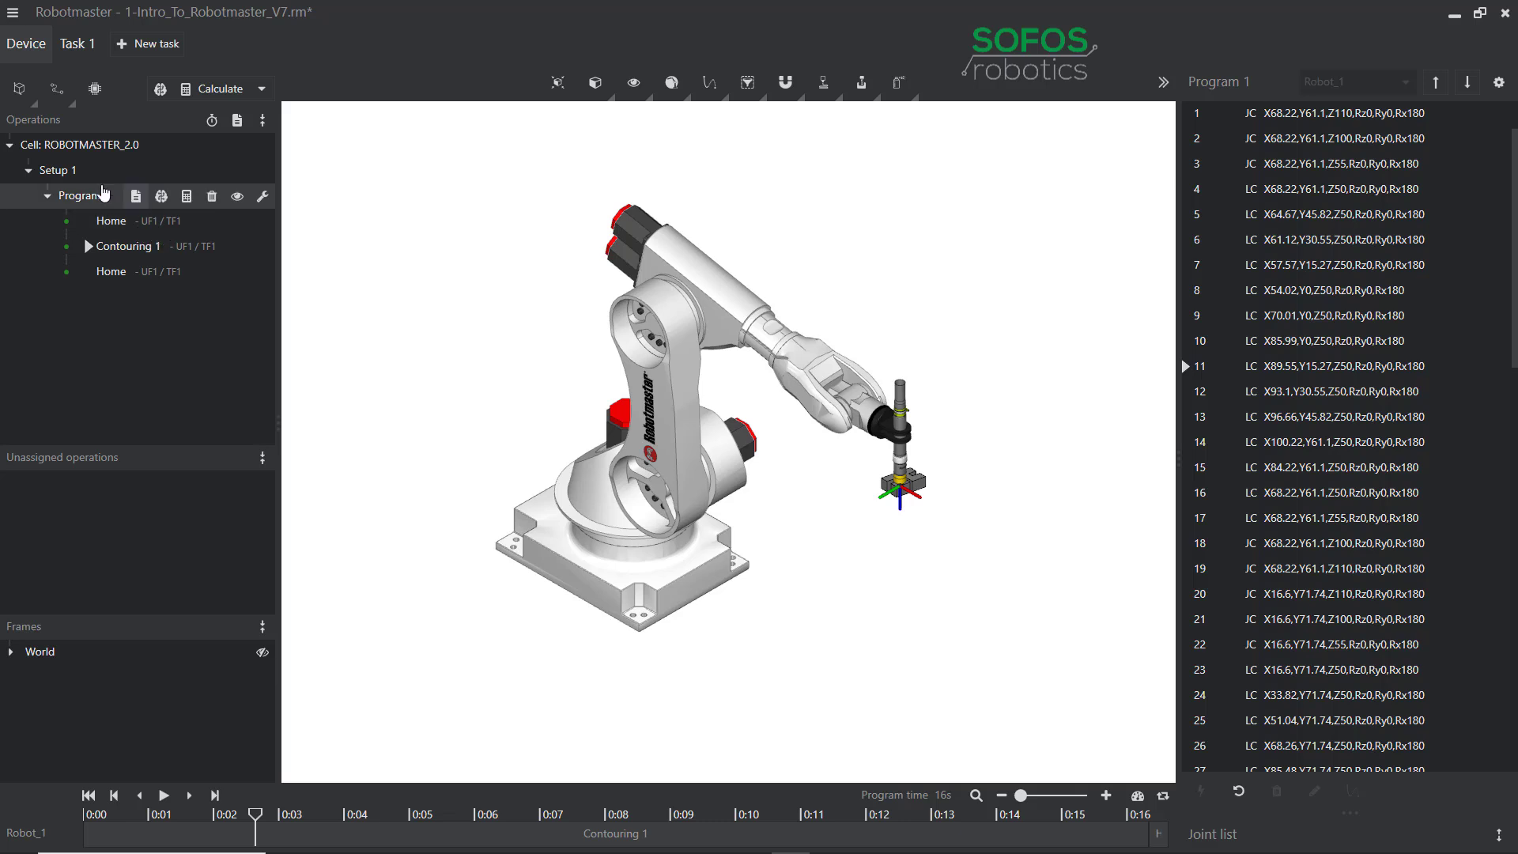
Change Tool Frame 1's calculation method from Automatic to Manual and close the TCP manager.
{"action": "left_click", "coordinate": [29, 103]}
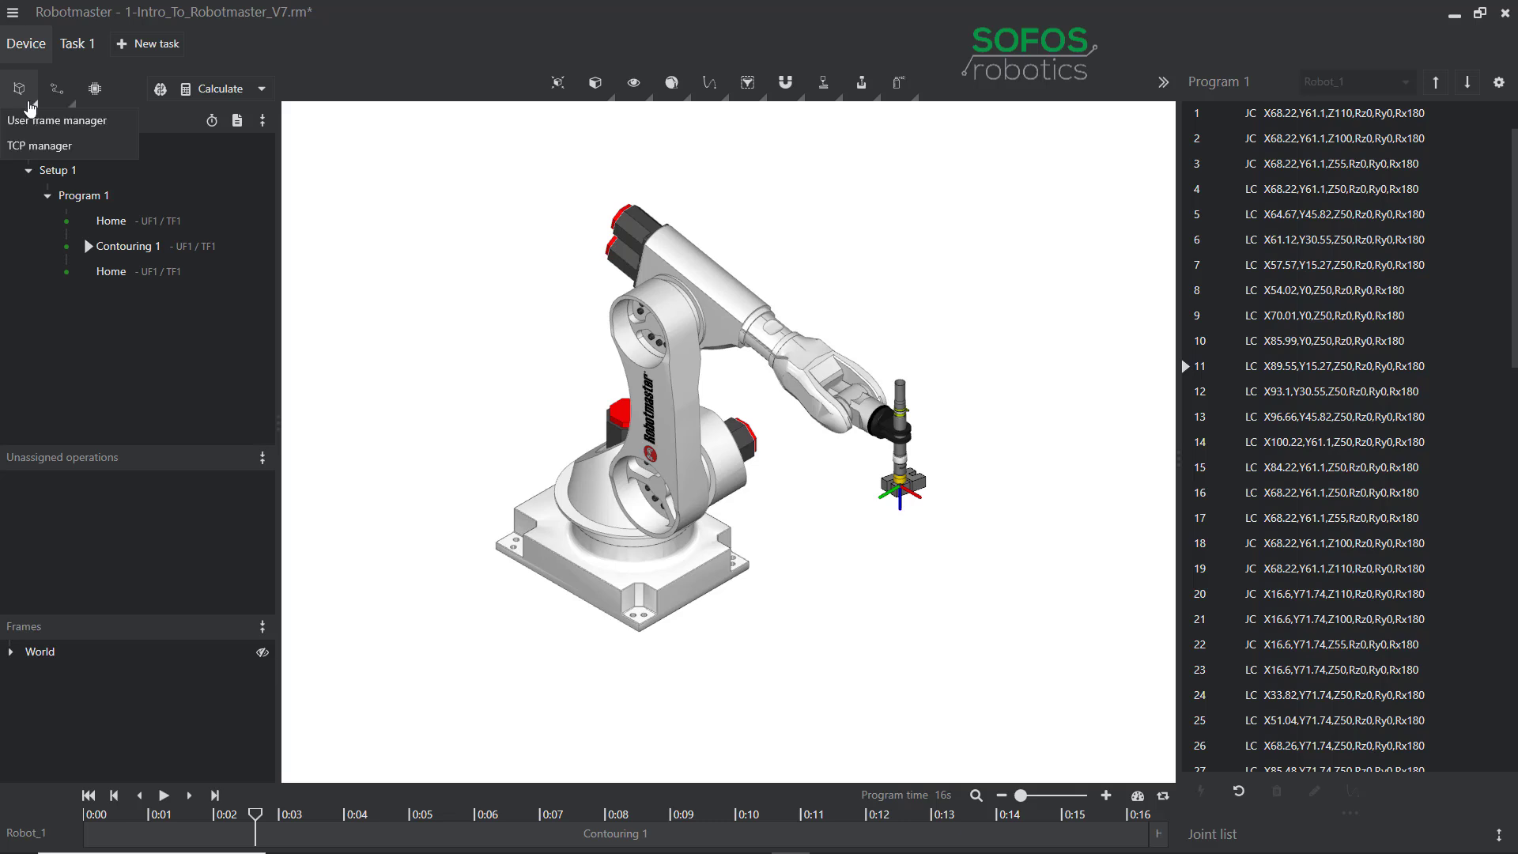
{"action": "left_click", "coordinate": [39, 148]}
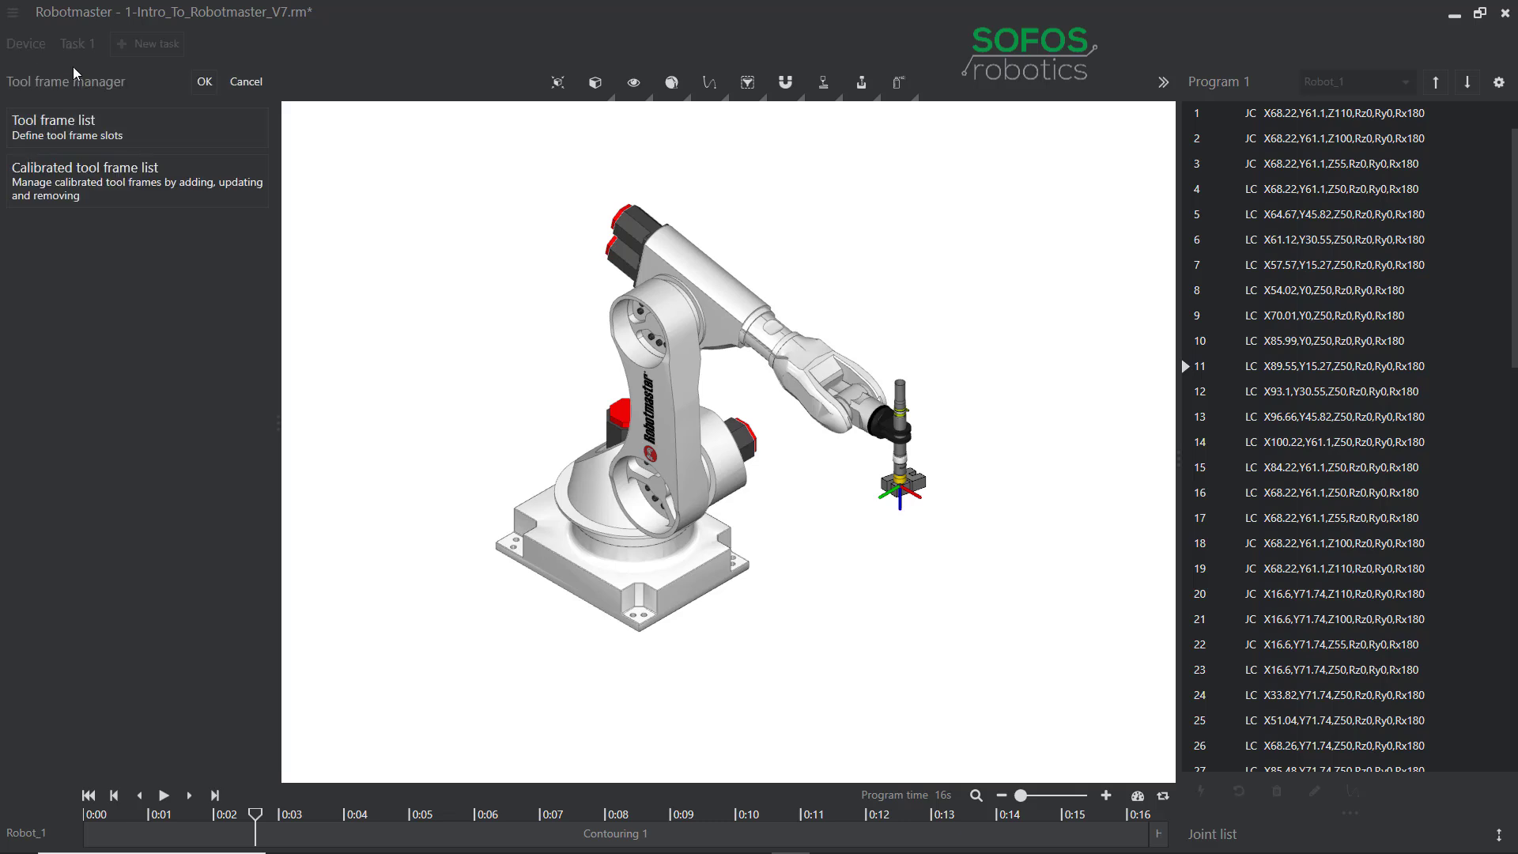
{"action": "left_click", "coordinate": [108, 139]}
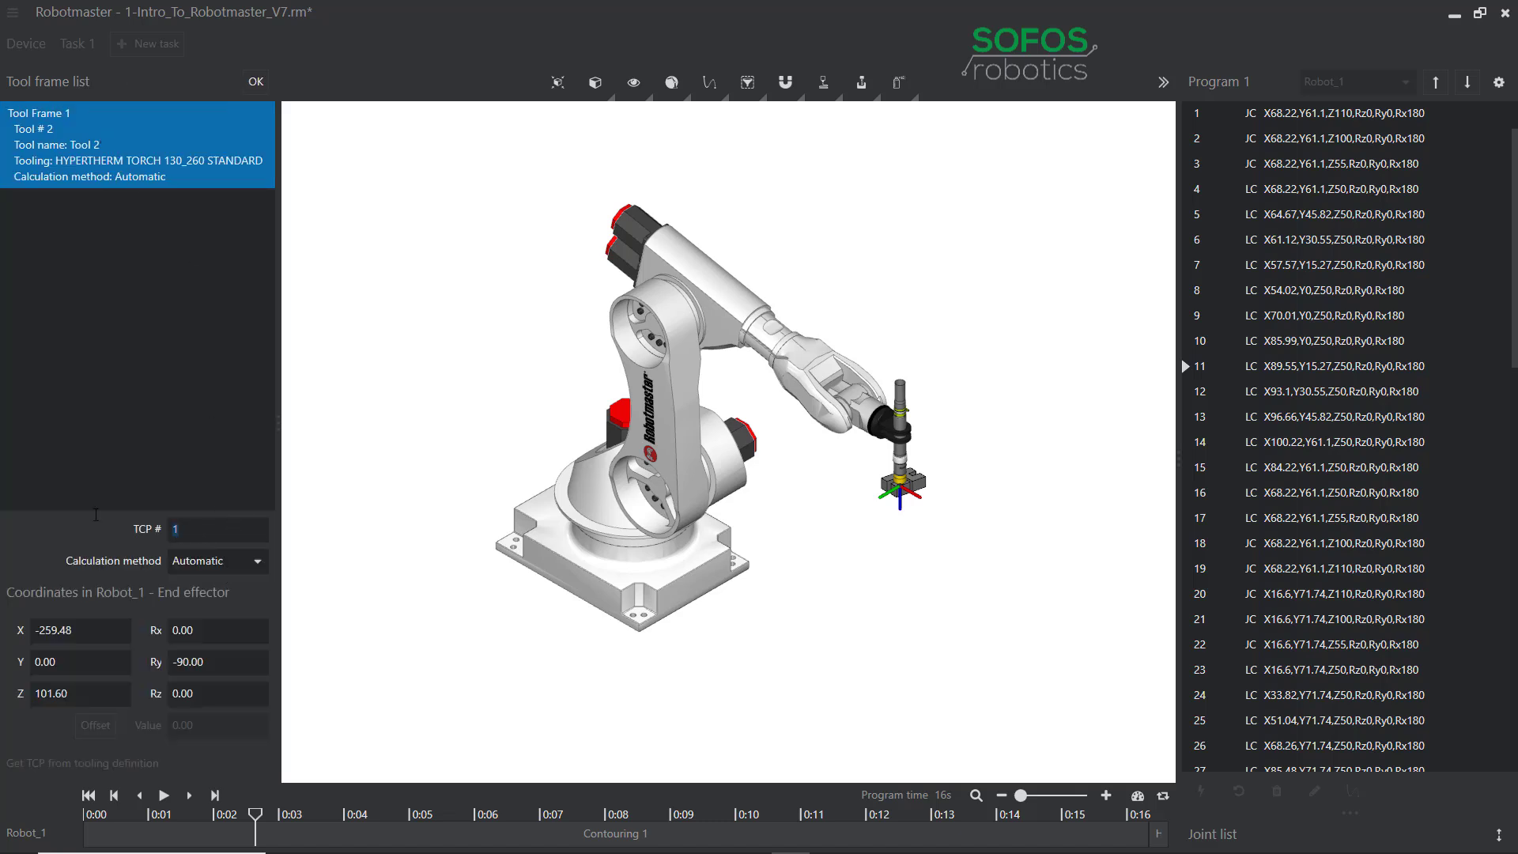
{"action": "double_click", "coordinate": [176, 529]}
{"action": "left_click", "coordinate": [257, 563]}
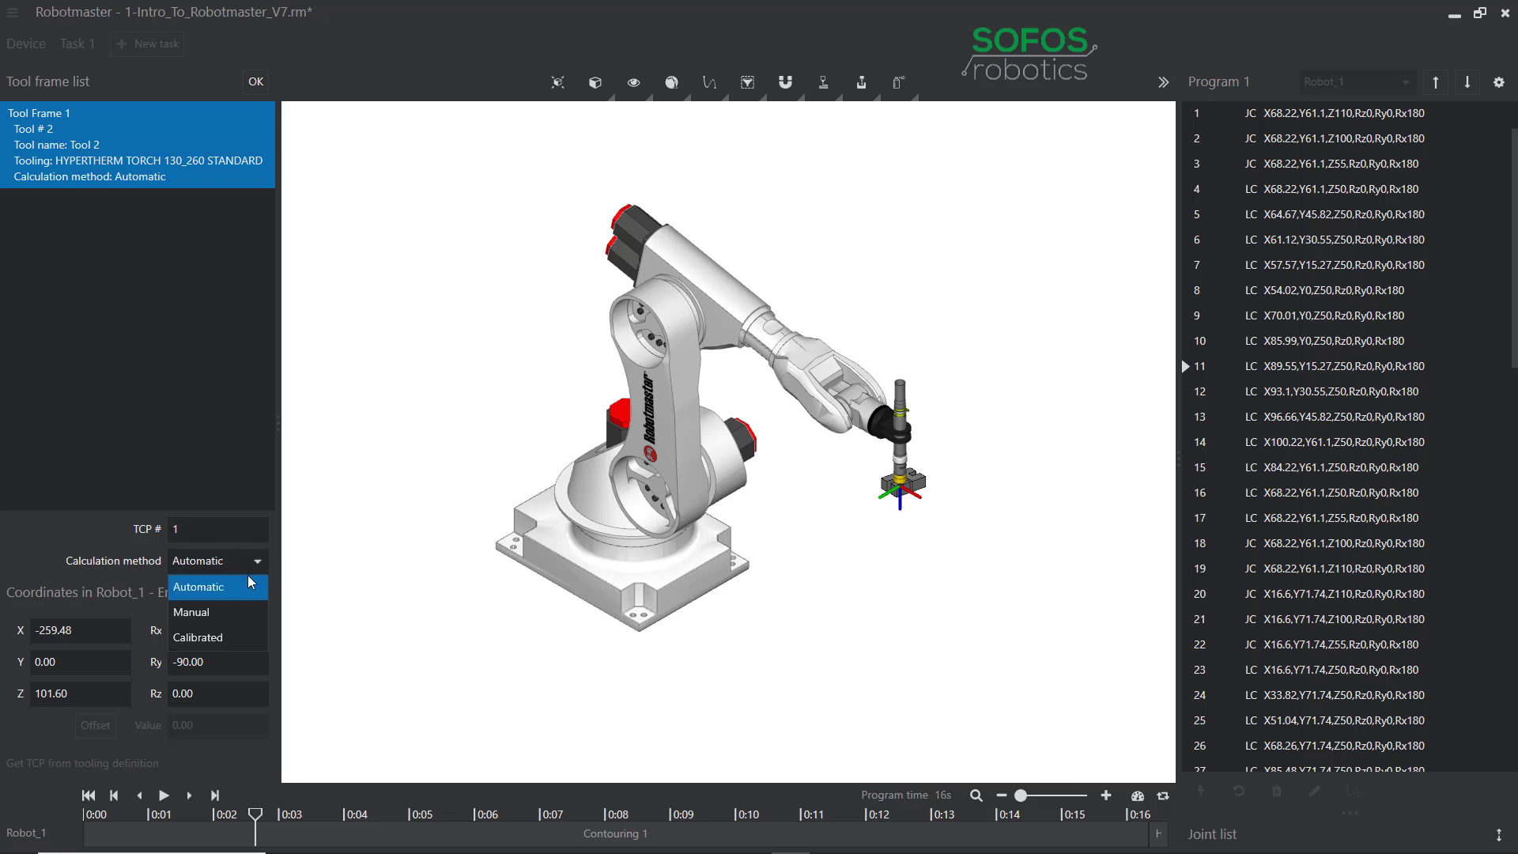
{"action": "left_click", "coordinate": [248, 585]}
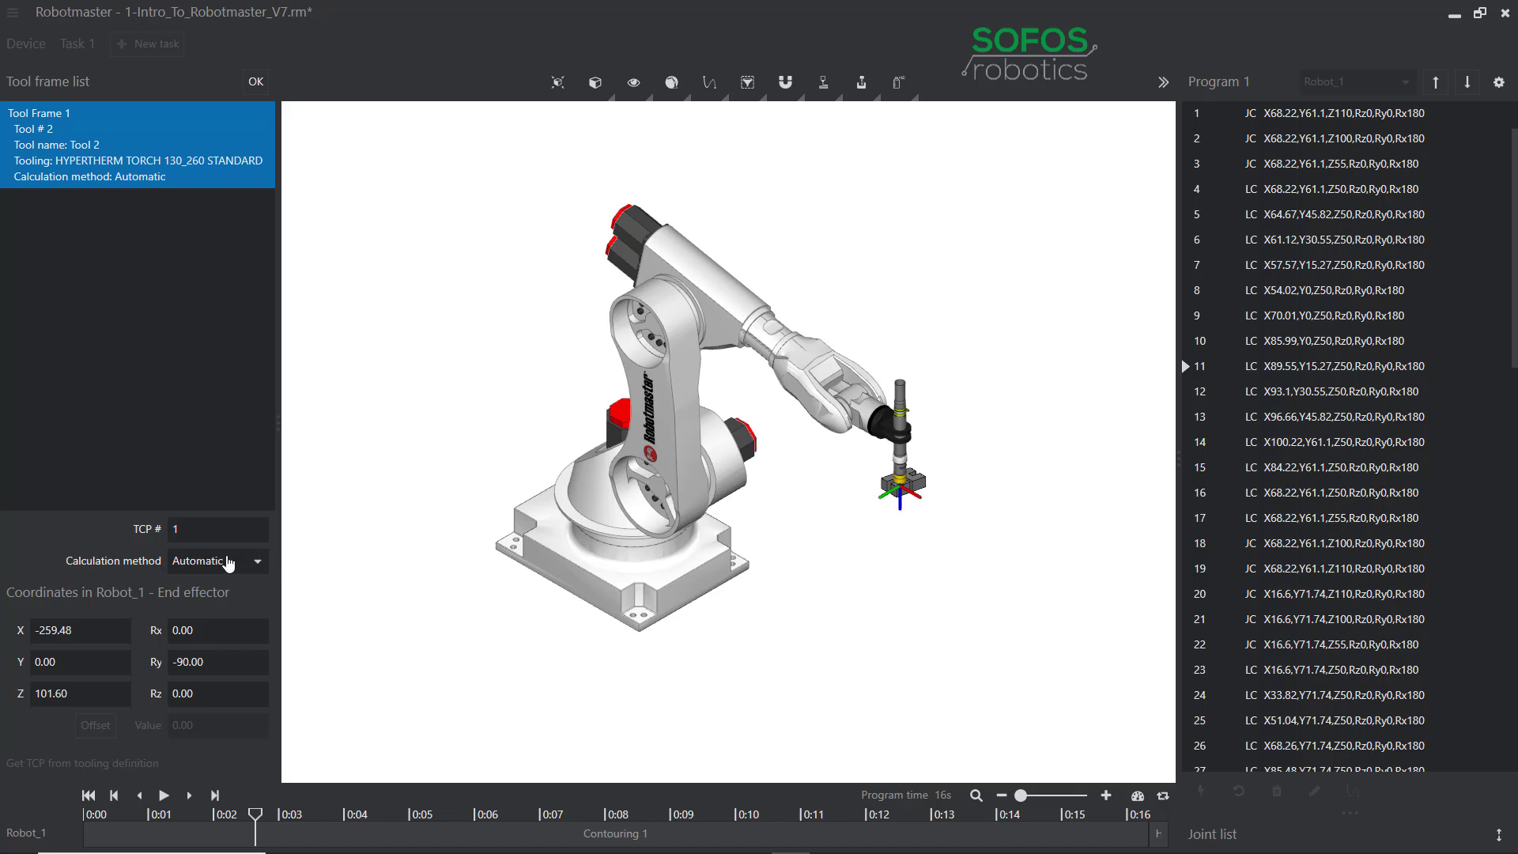
{"action": "left_click", "coordinate": [231, 563]}
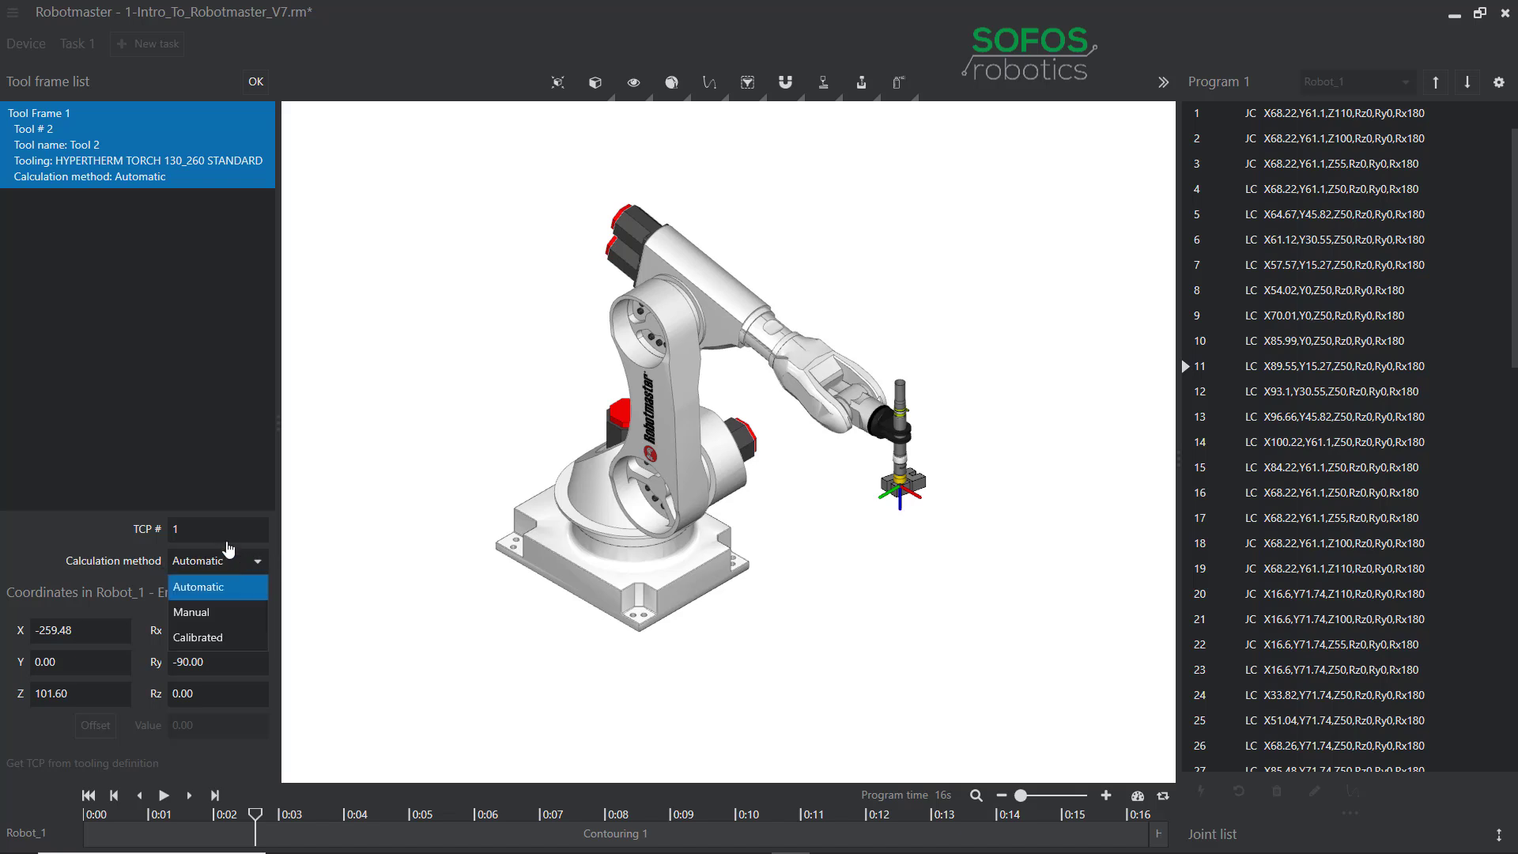
{"action": "left_click", "coordinate": [214, 617]}
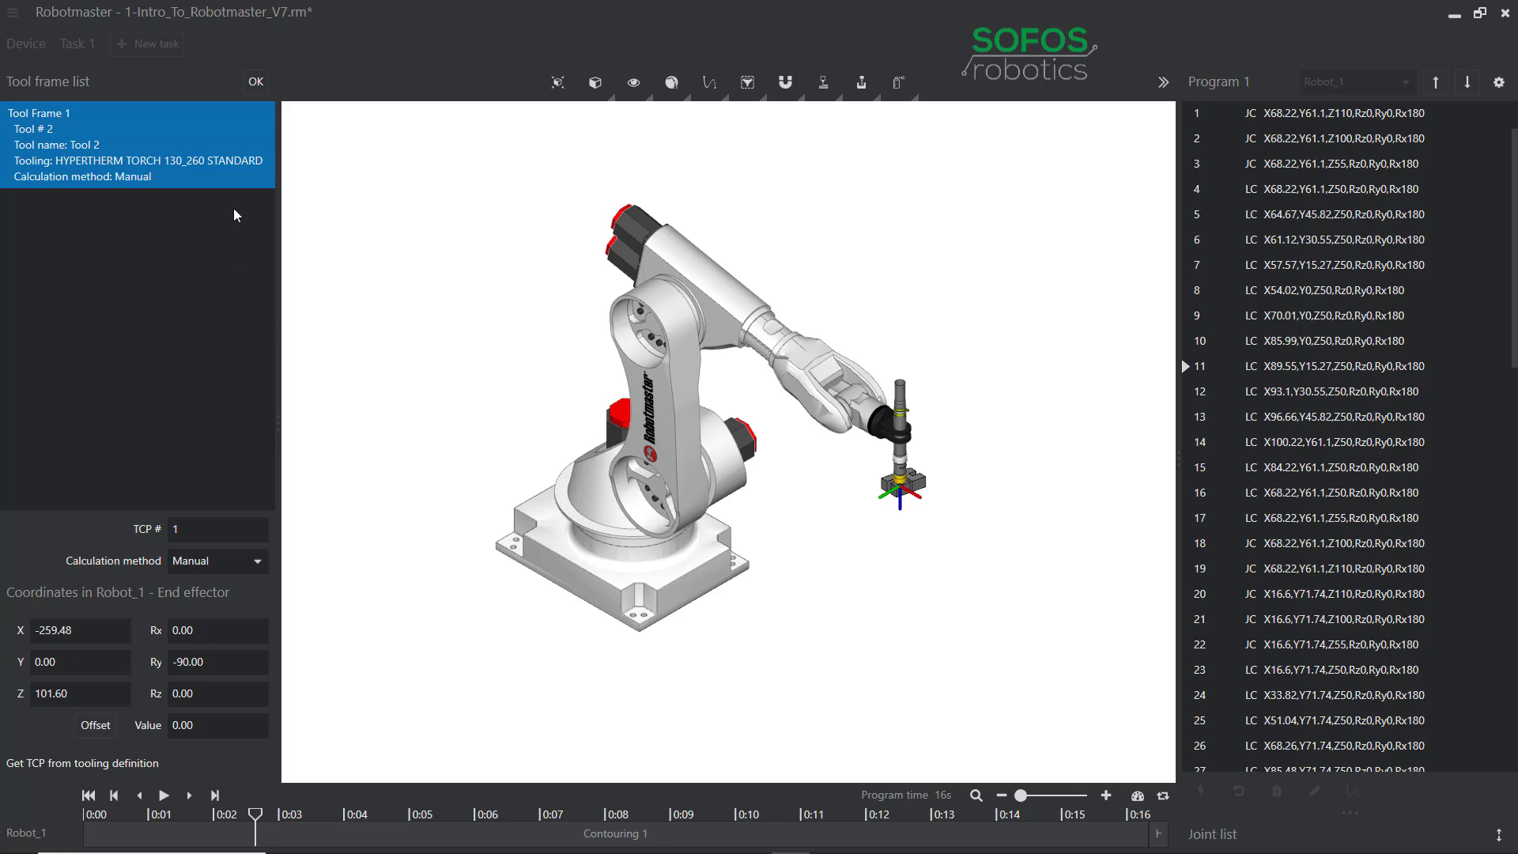
{"action": "left_click", "coordinate": [253, 81]}
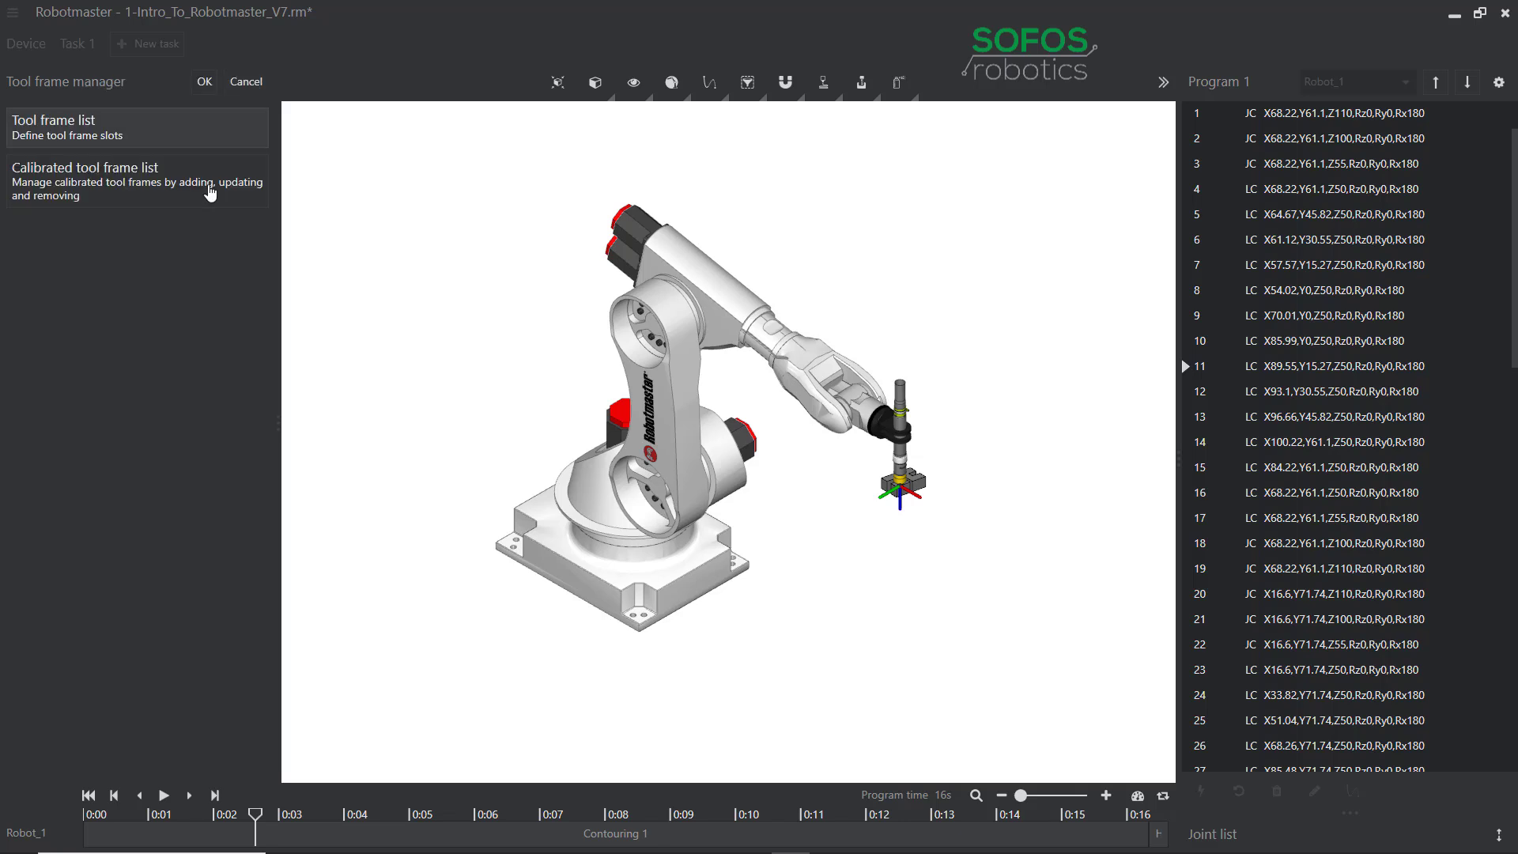
{"action": "left_click", "coordinate": [209, 79]}
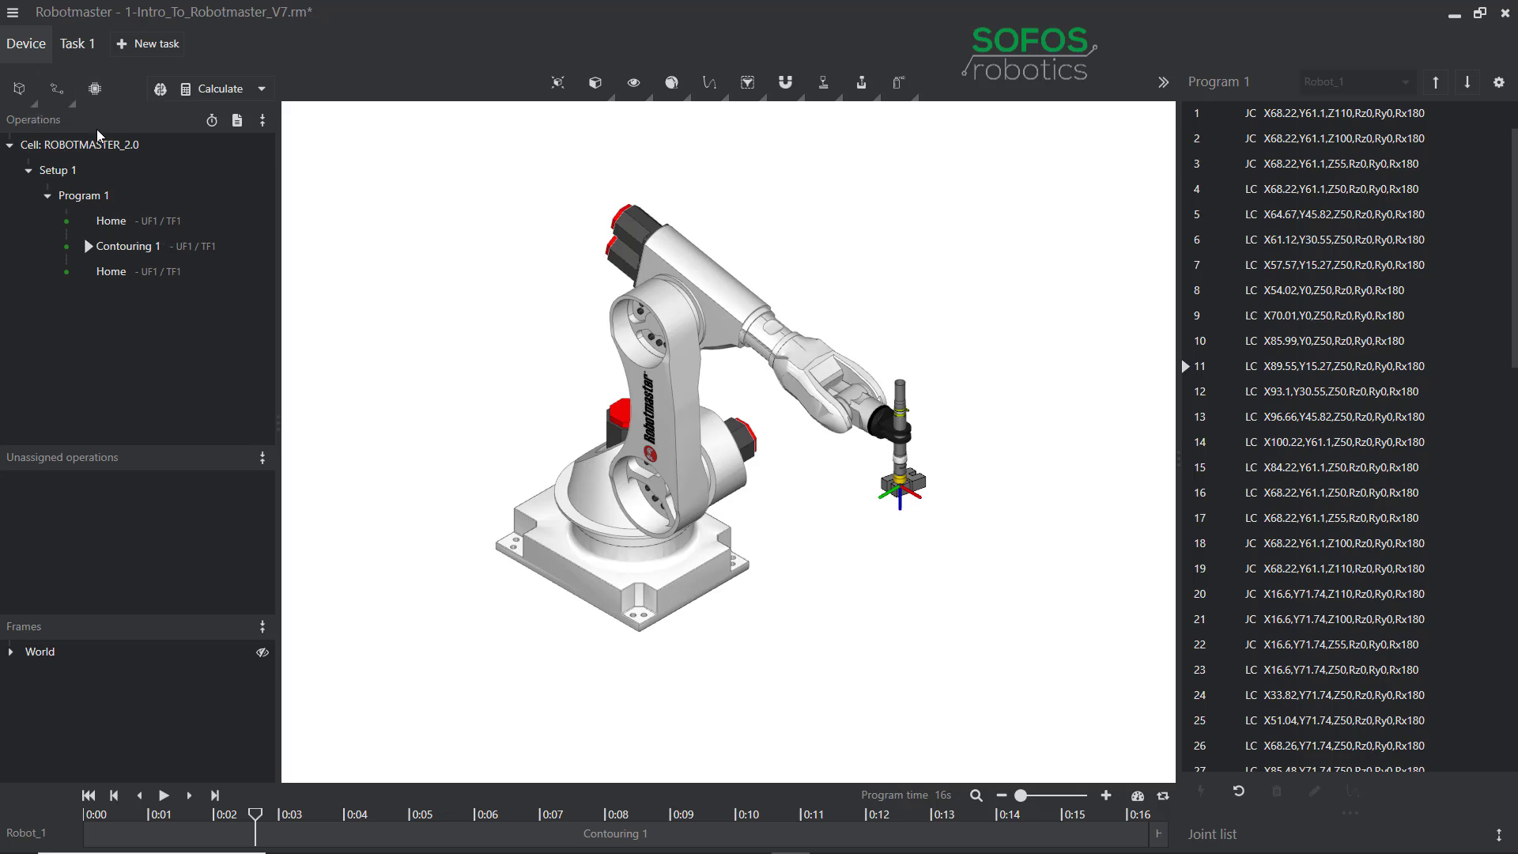
{"action": "mouse_move", "coordinate": [188, 179]}
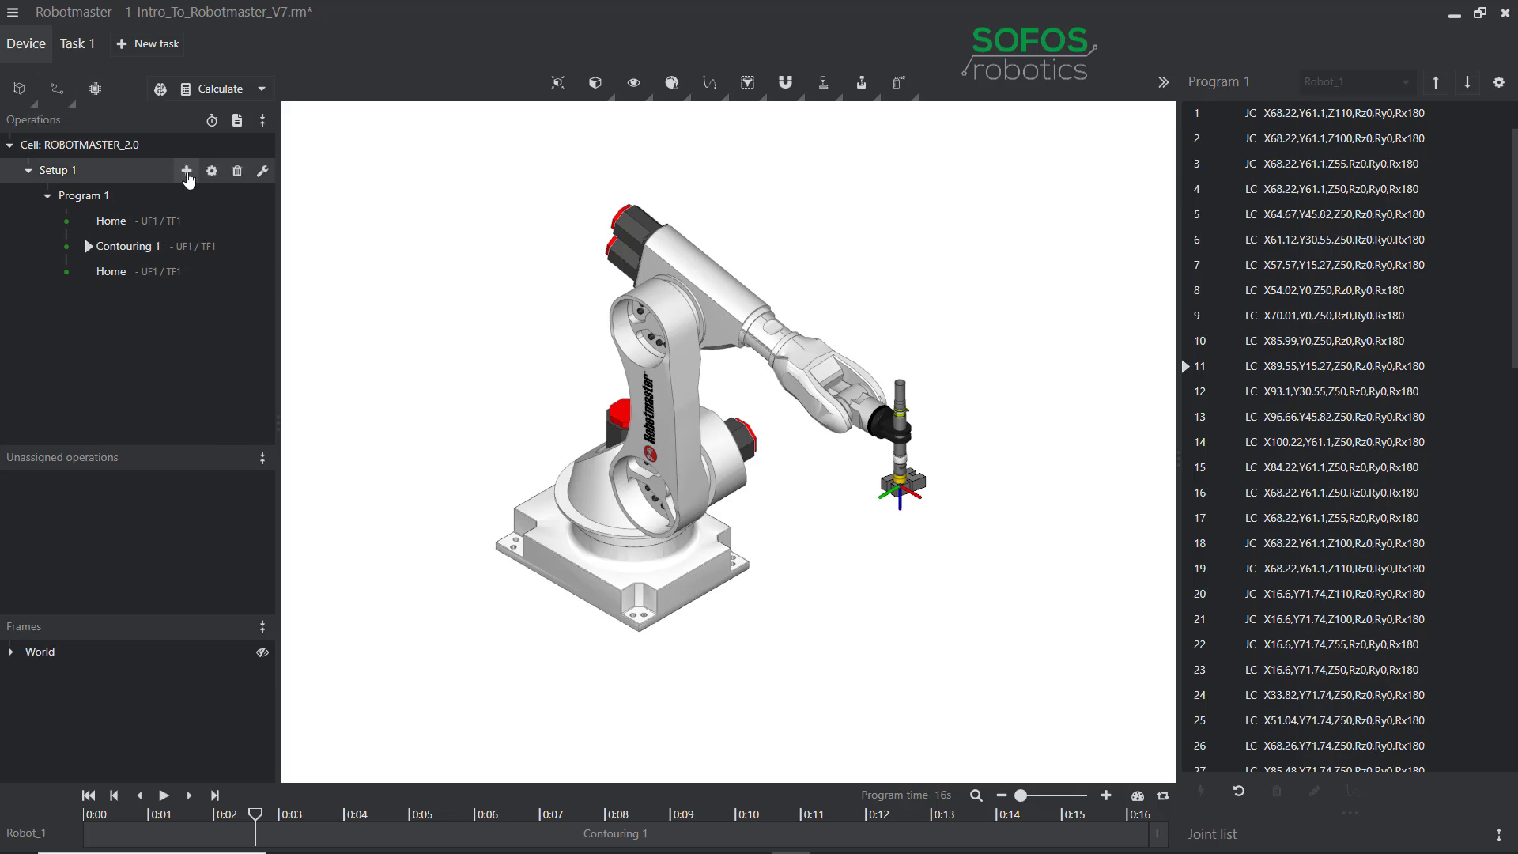
{"action": "left_click", "coordinate": [215, 126]}
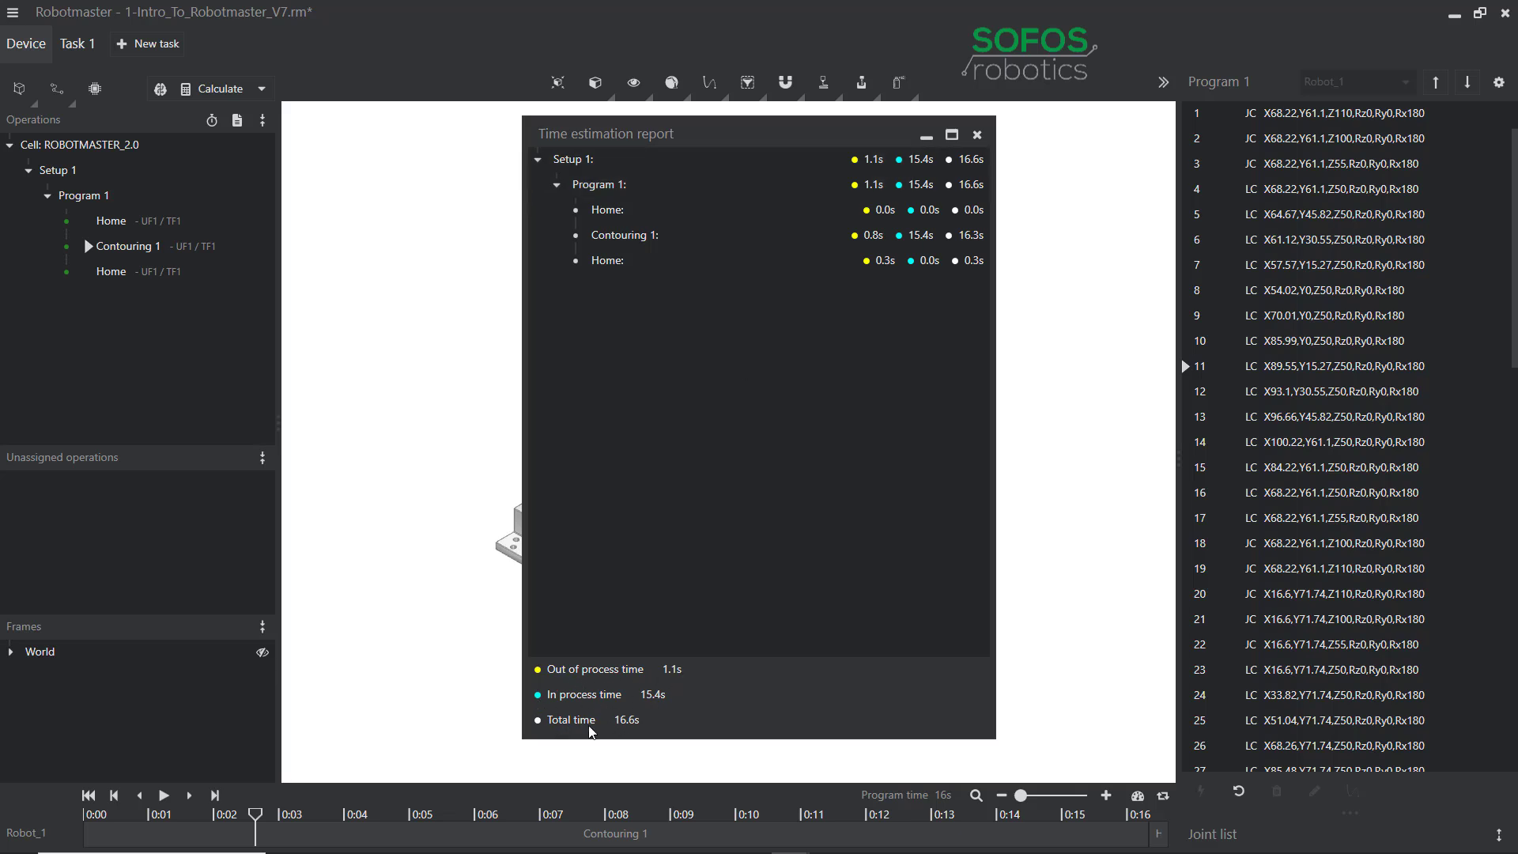
{"action": "left_click", "coordinate": [978, 135]}
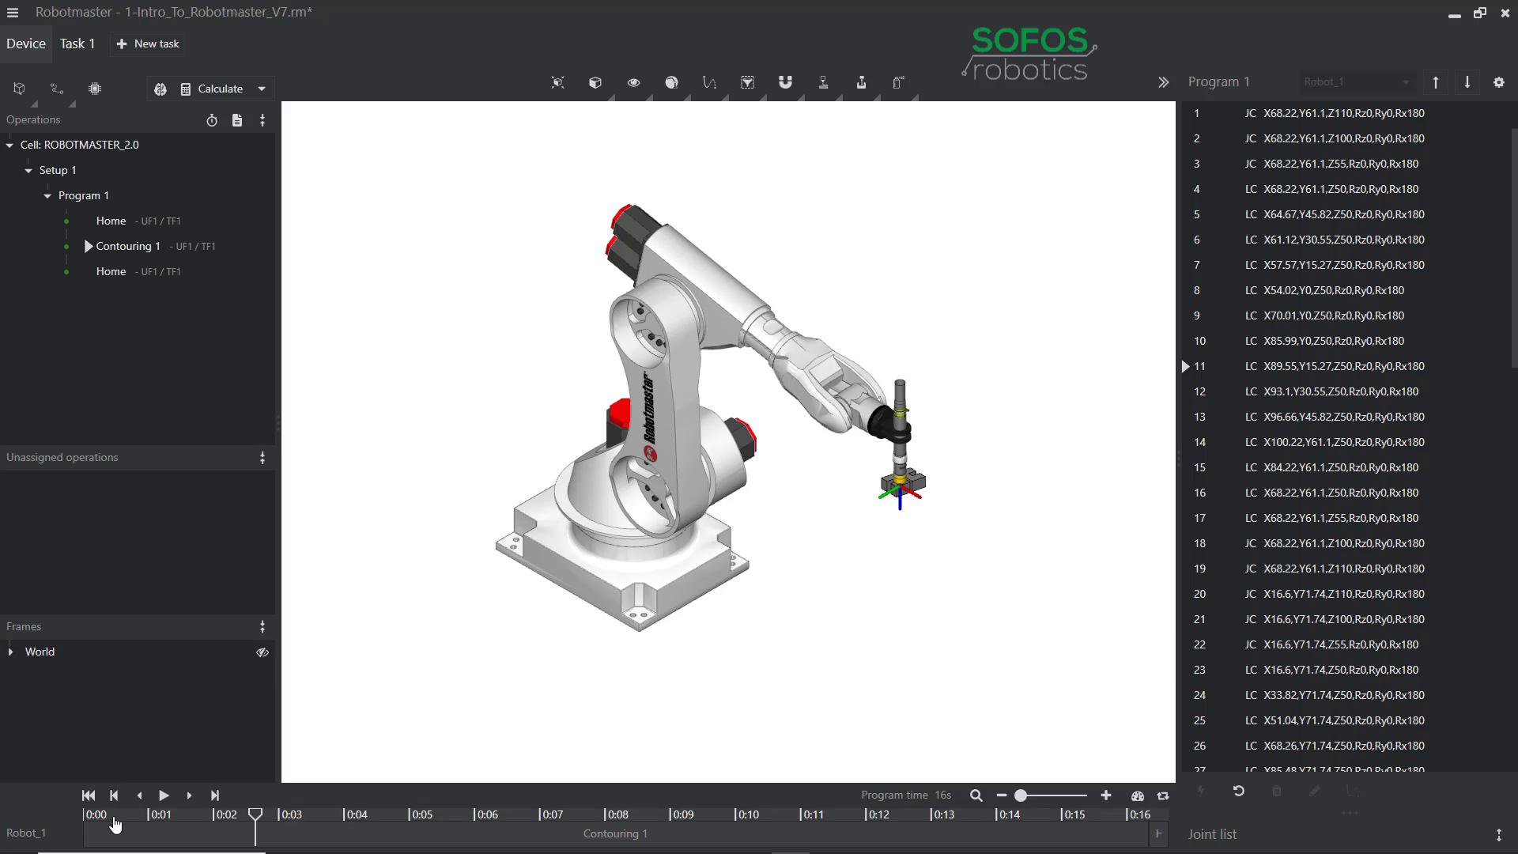
Play Program 1 through to Home point 69, then return to point 1 of Contouring 1.
{"action": "left_click", "coordinate": [162, 796]}
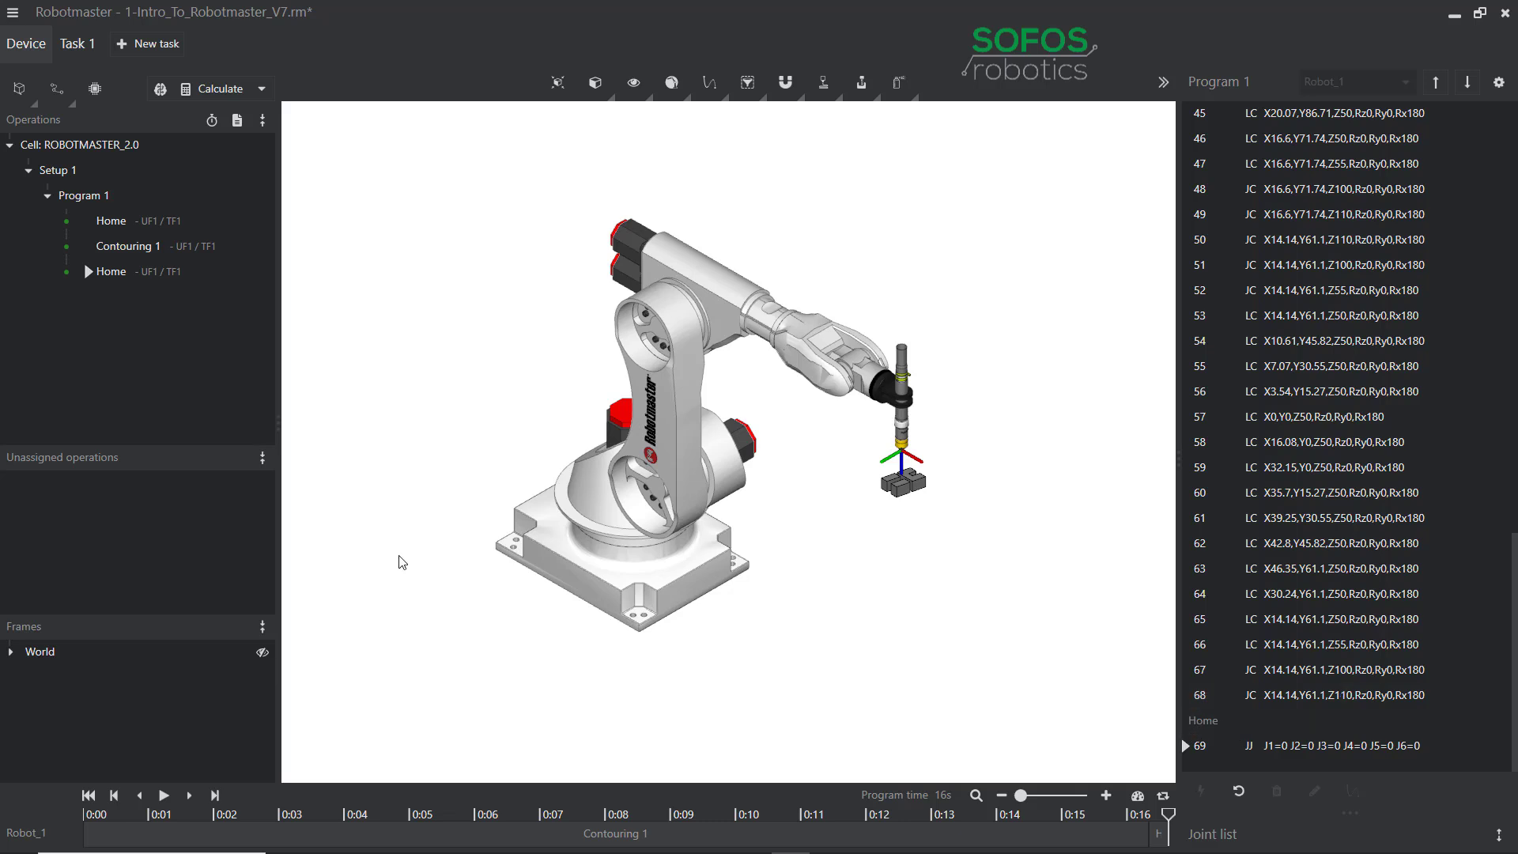
{"action": "left_click", "coordinate": [111, 255]}
{"action": "scroll", "coordinate": [1230, 329], "scroll_direction": "up", "scroll_amount": 2}
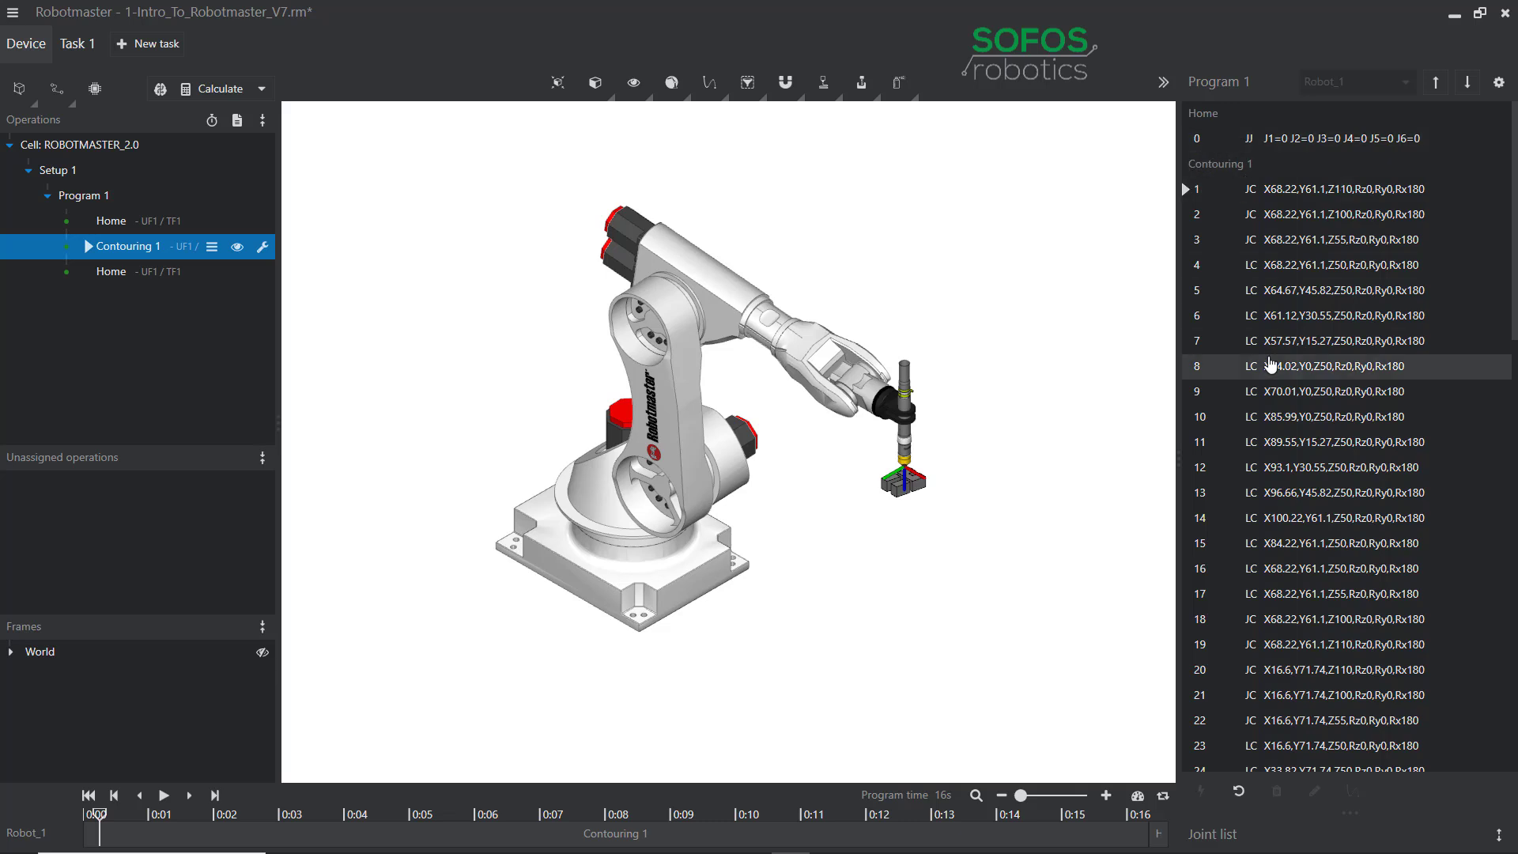
Rename the Contouring 1 operation to '123' in the operations tree.
{"action": "left_click", "coordinate": [117, 252]}
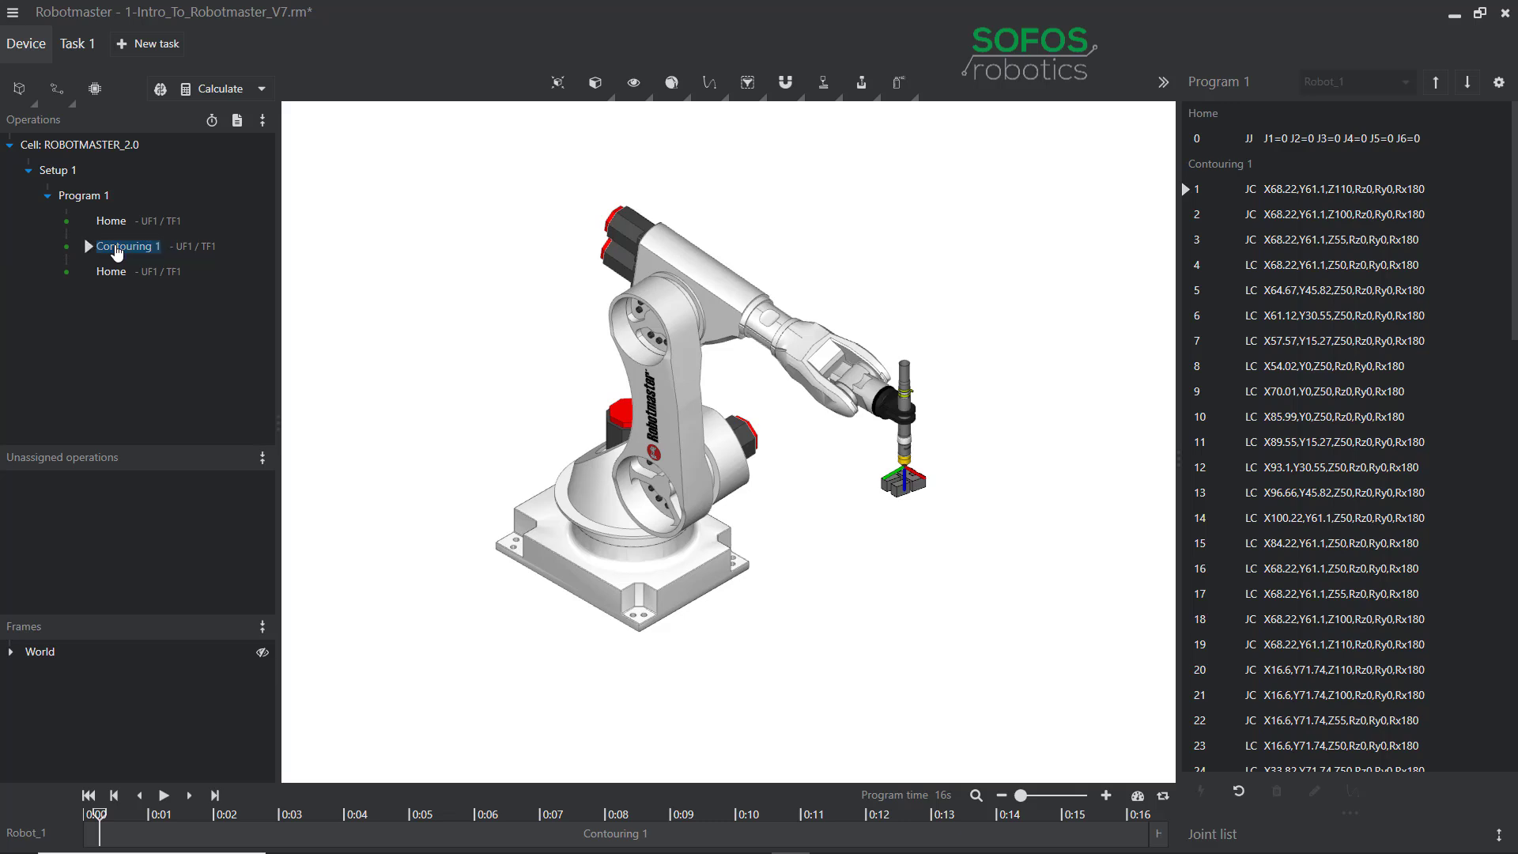
{"action": "type", "text": "123"}
{"action": "key", "text": "Return"}
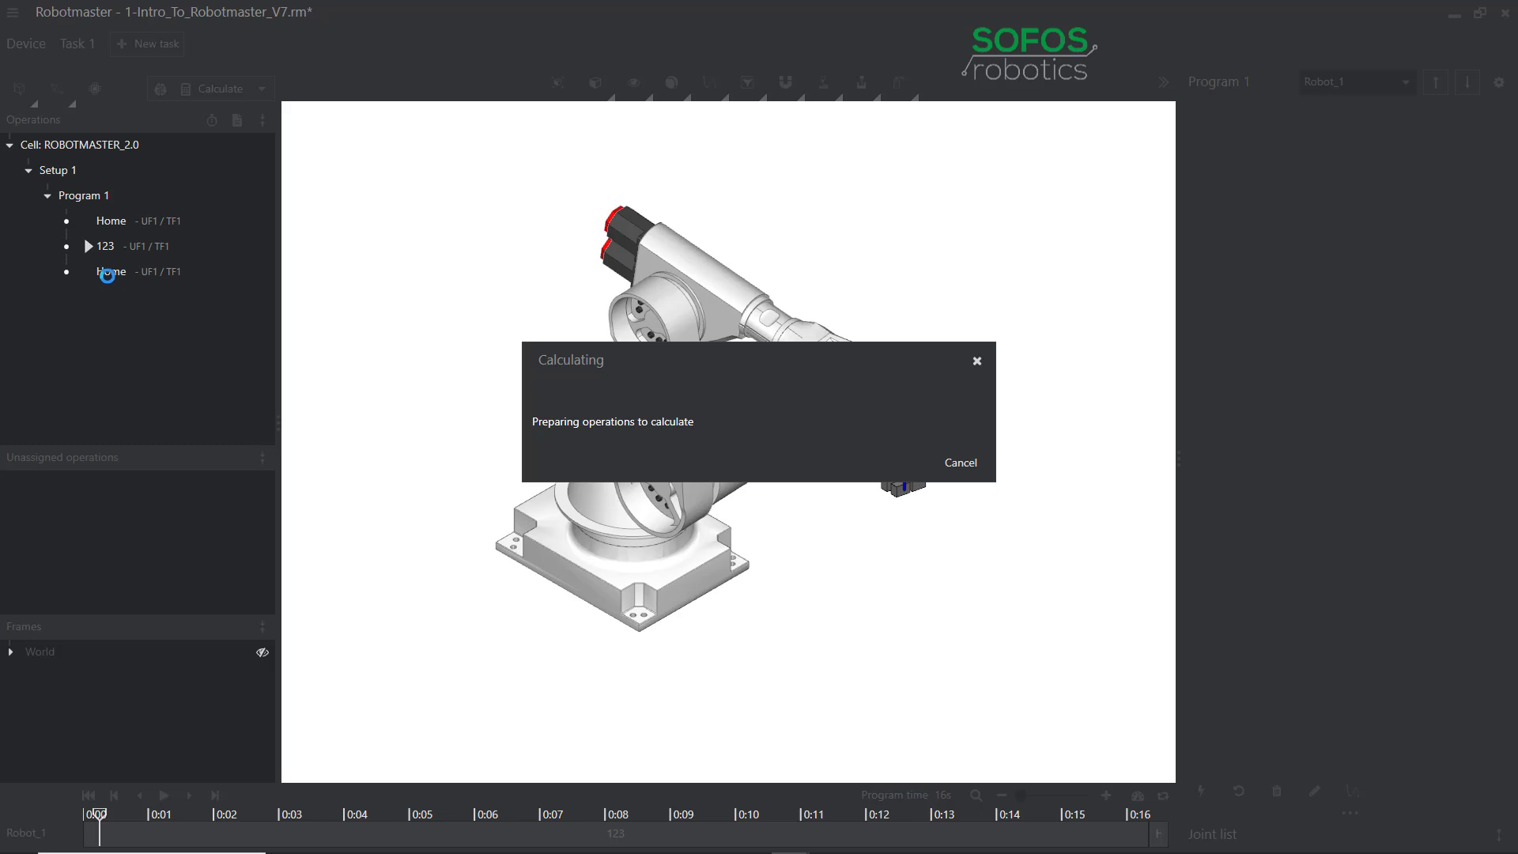
{"action": "left_click", "coordinate": [114, 251]}
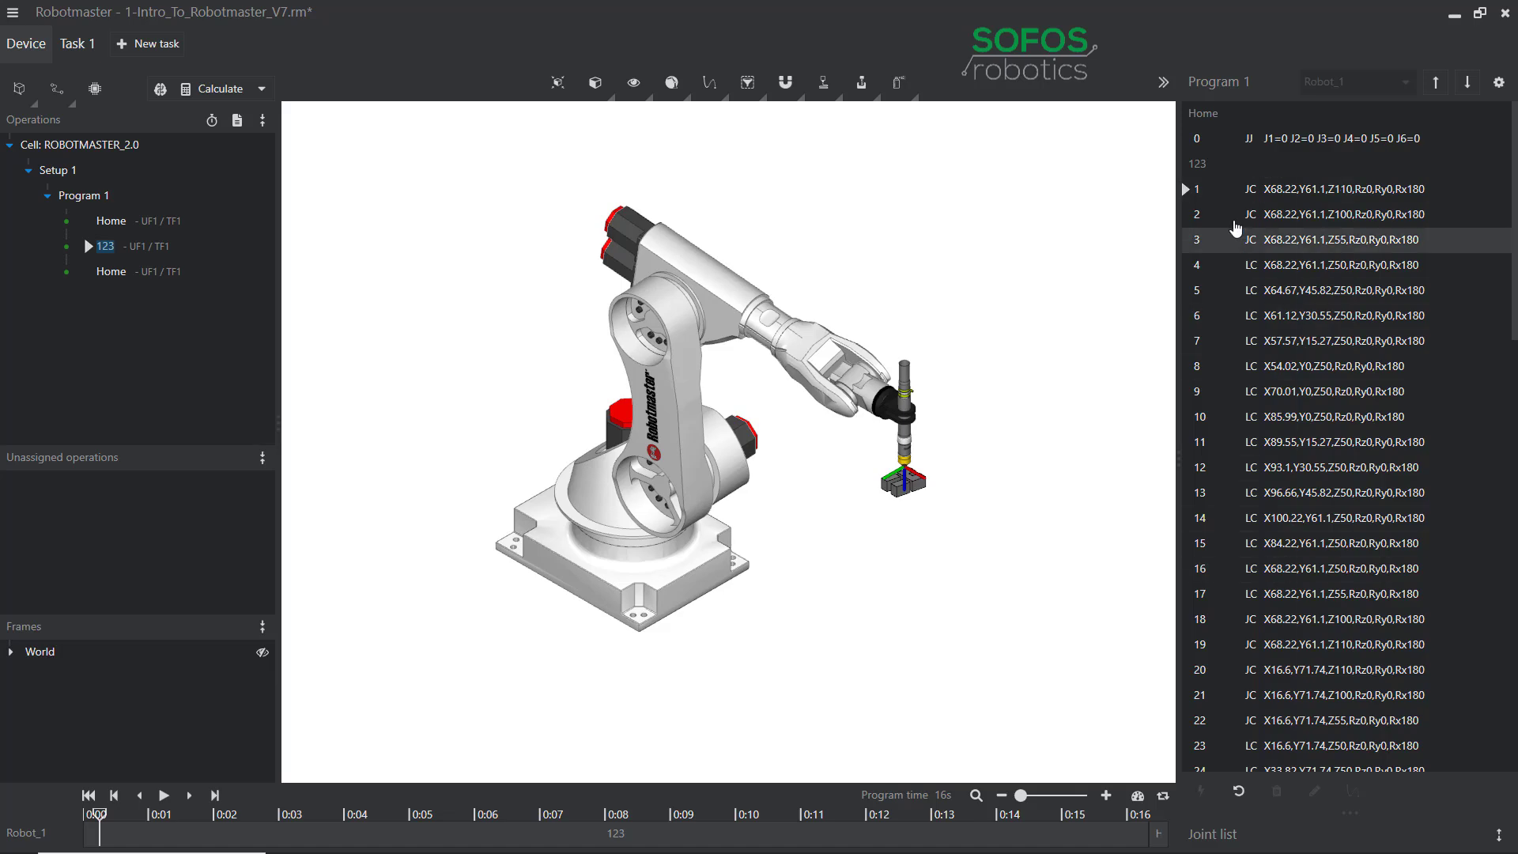
{"action": "scroll", "coordinate": [1295, 253], "scroll_direction": "down", "scroll_amount": 15}
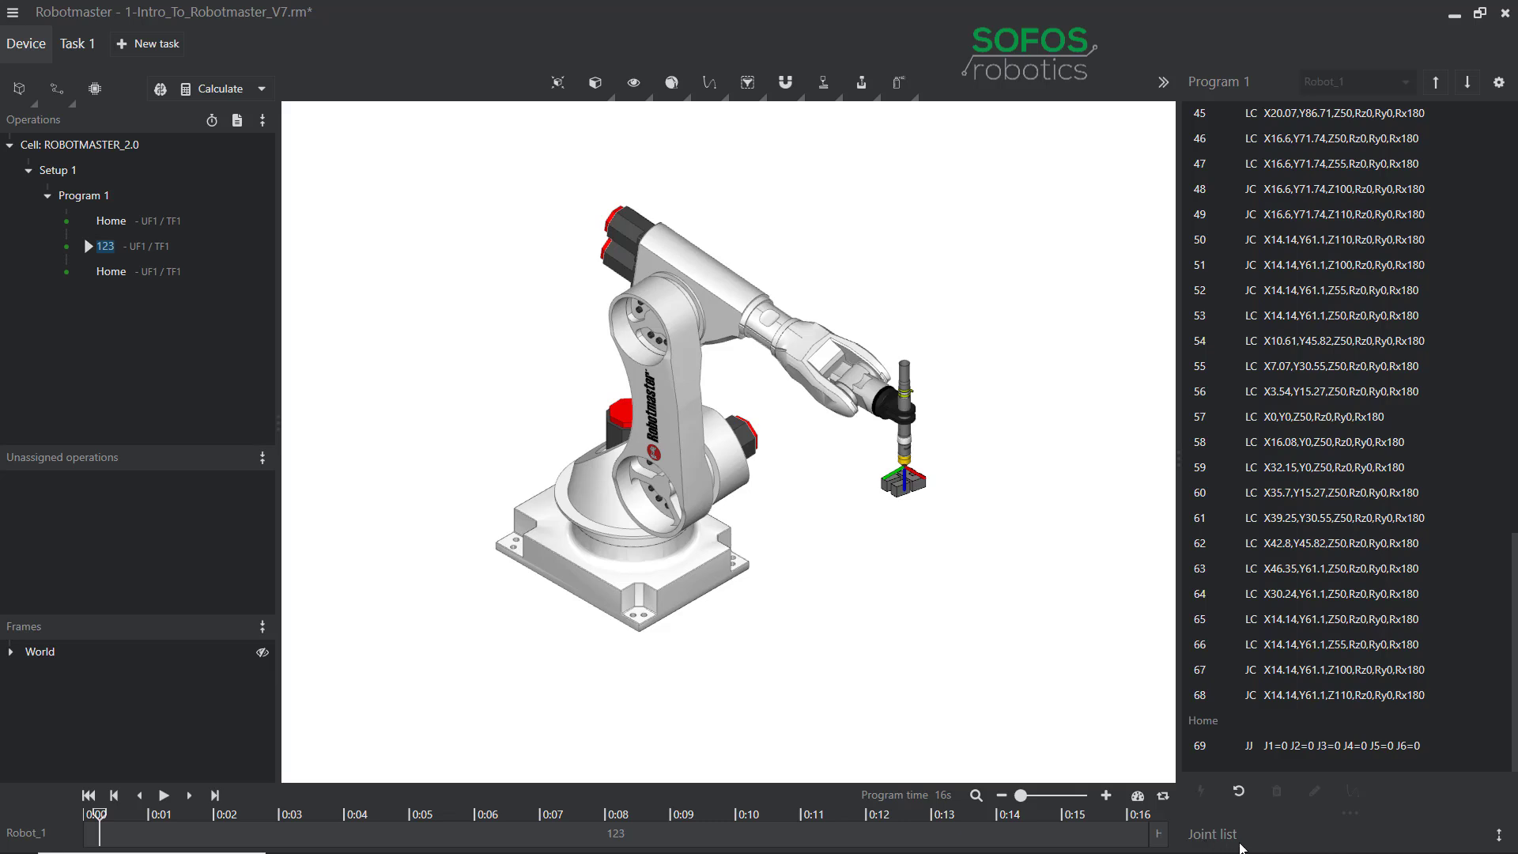
Open Robot_1's joint list, rotate J1, and return the robot to the first Home pose.
{"action": "left_click", "coordinate": [1500, 836]}
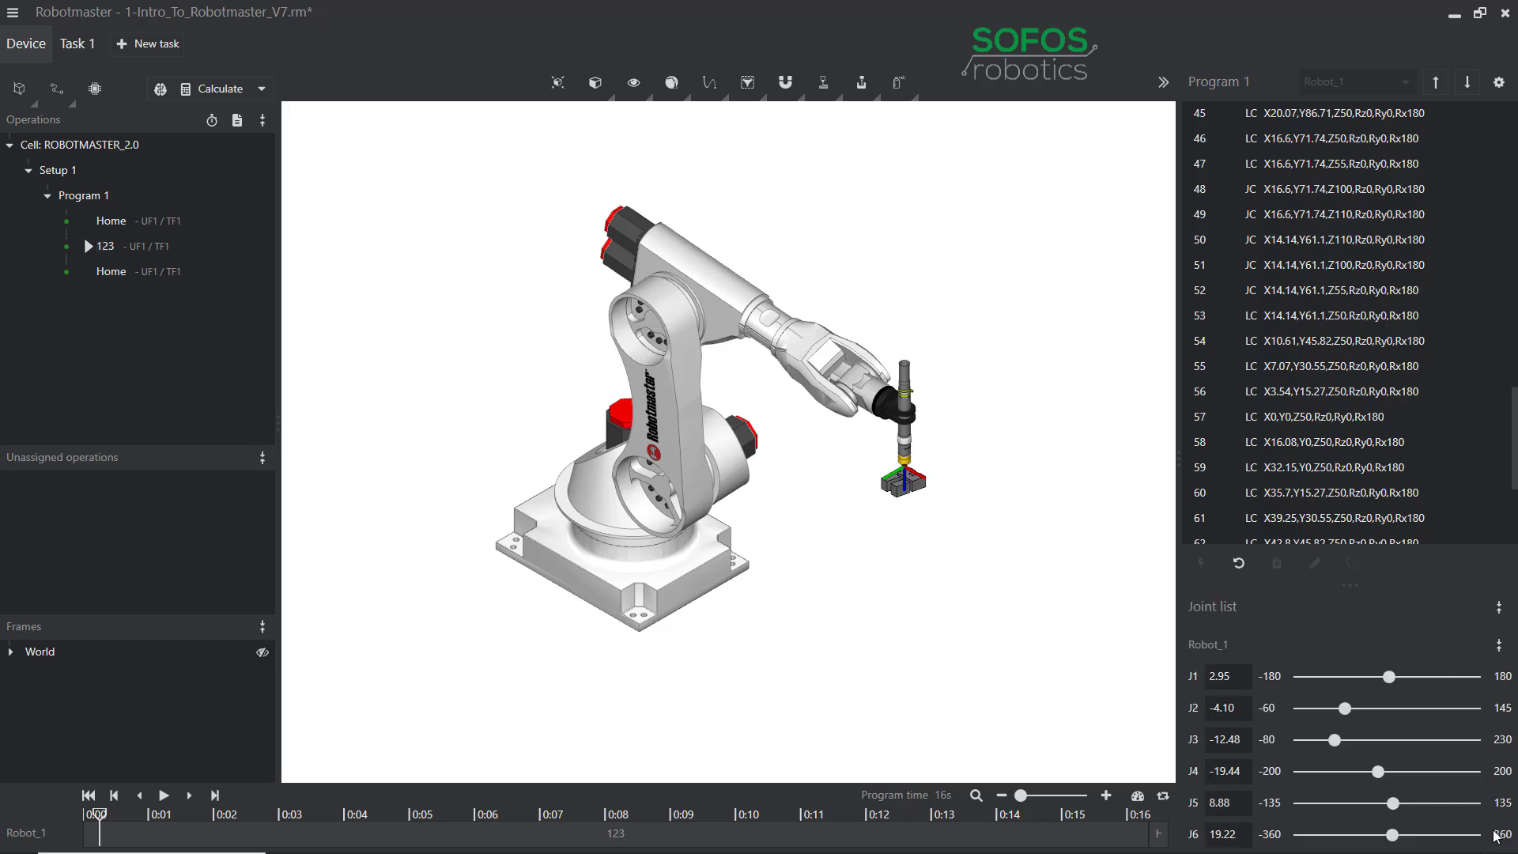
{"action": "left_click_drag", "start_coordinate": [1388, 680], "coordinate": [1343, 709]}
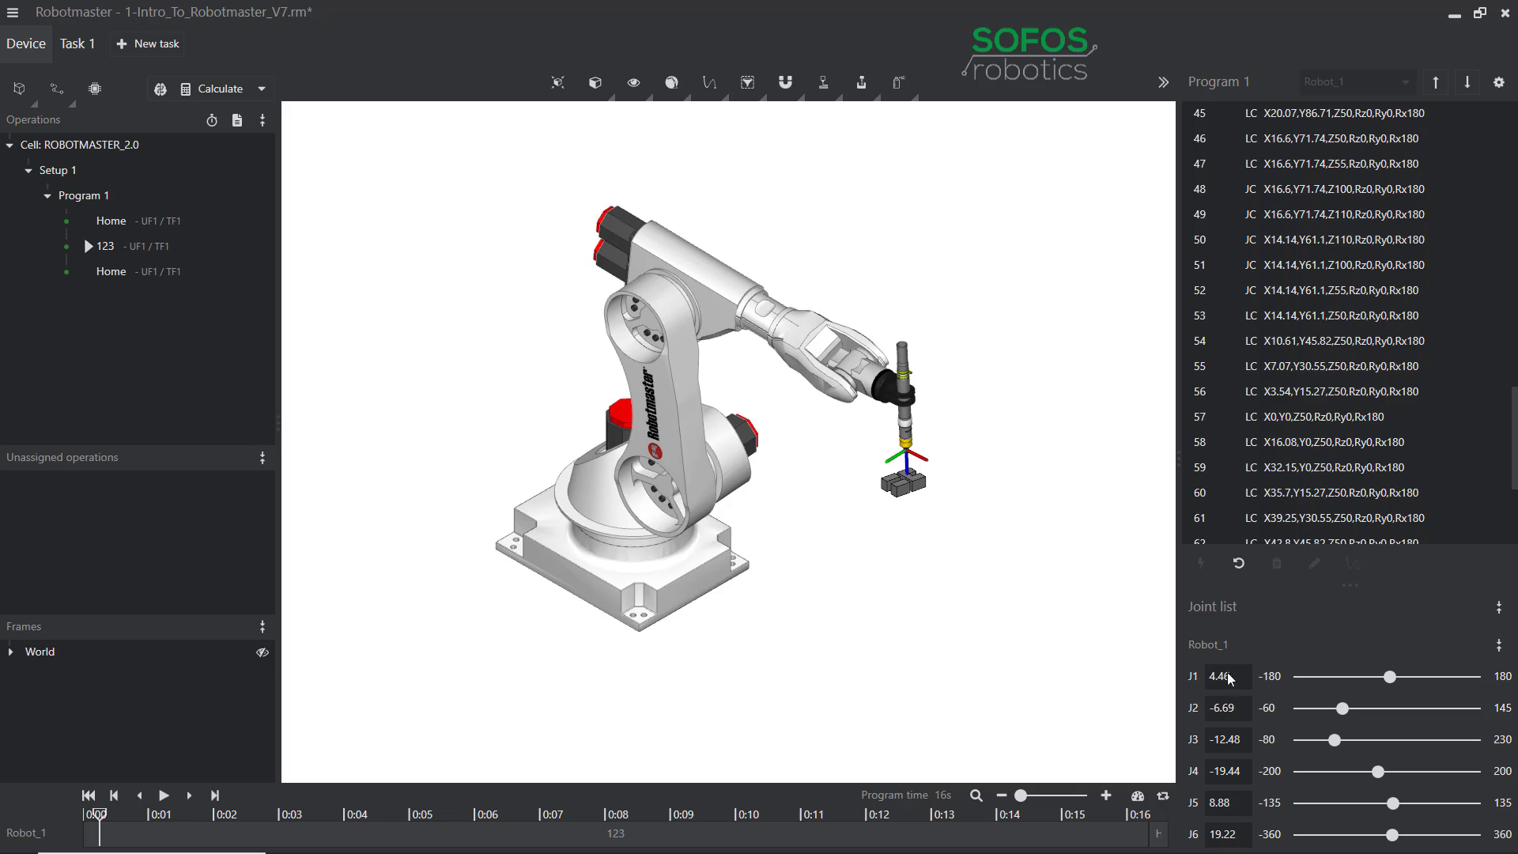
{"action": "left_click", "coordinate": [143, 221]}
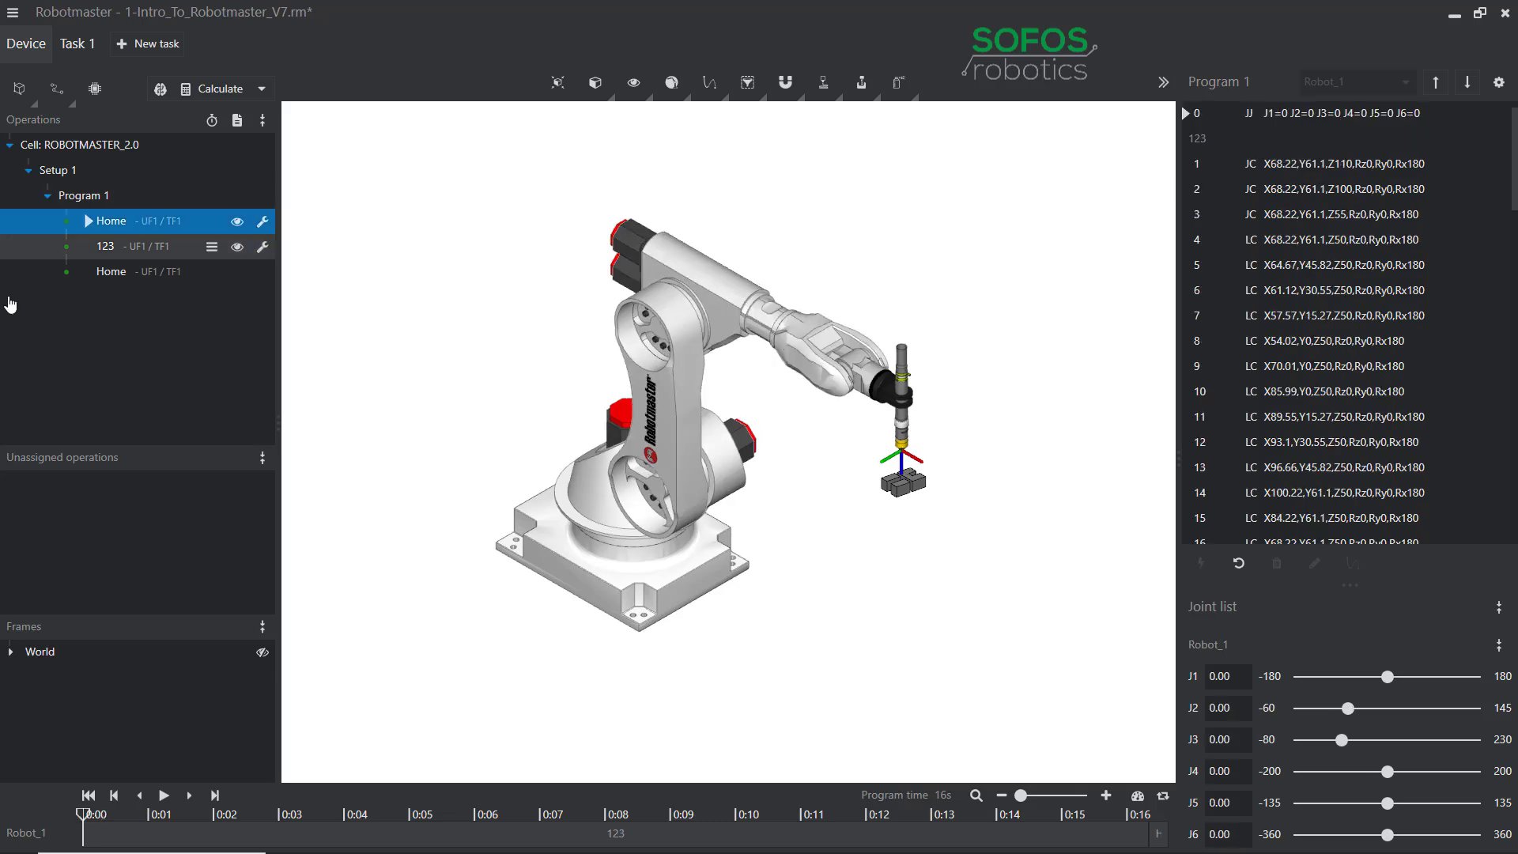